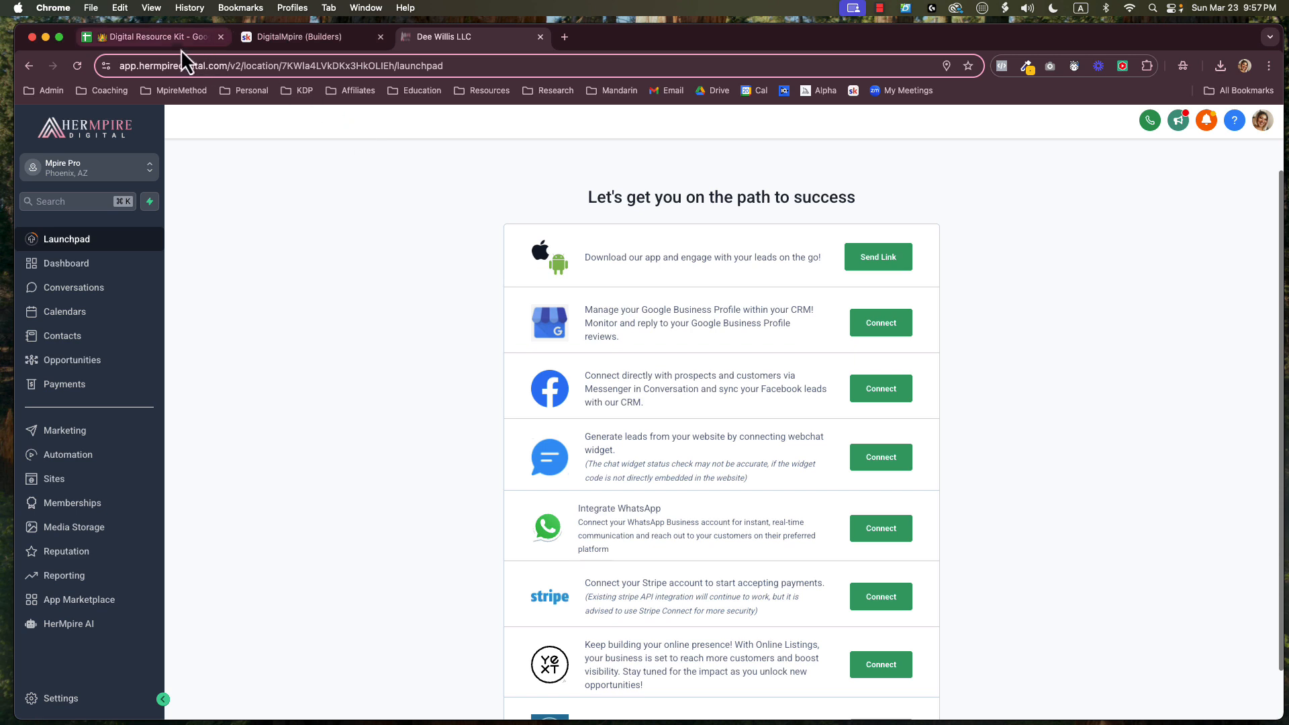
- Switch to the Digital Resource Kit spreadsheet and look through the tool list on its AI Automation Toolbox sheet
{"action": "left_click", "coordinate": [164, 37]}
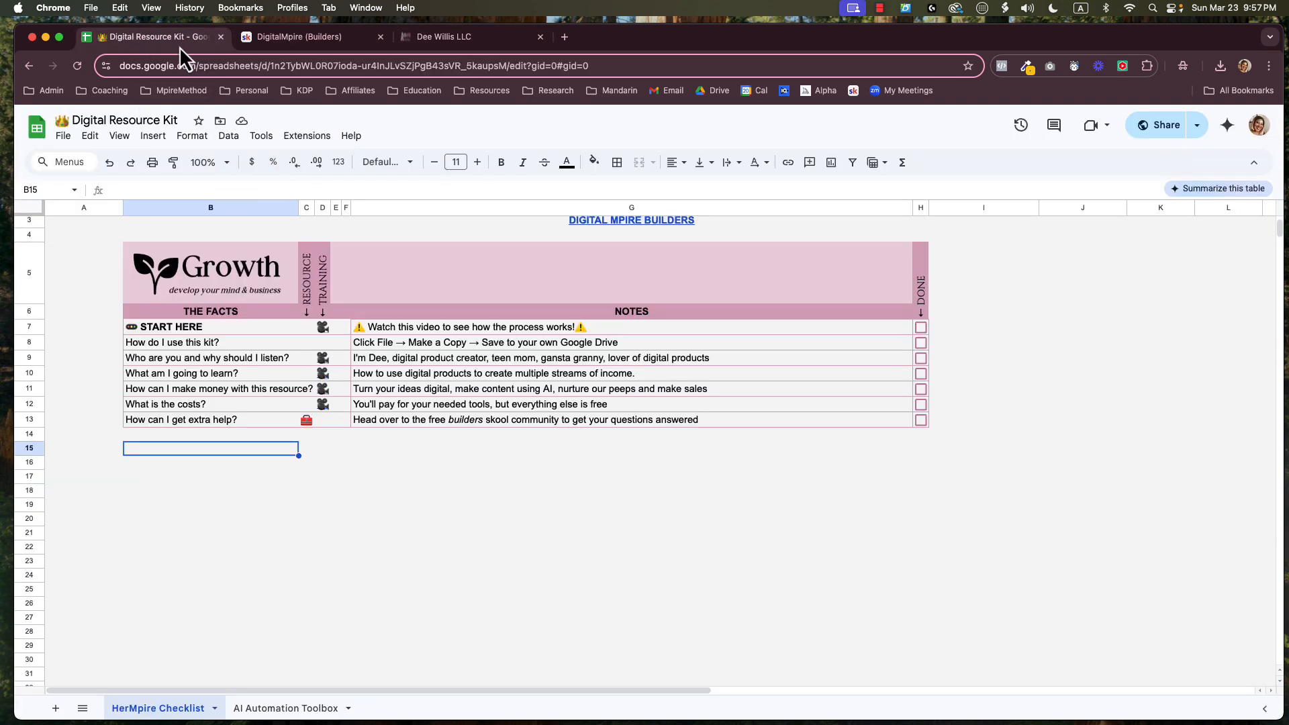
{"action": "left_click", "coordinate": [290, 709]}
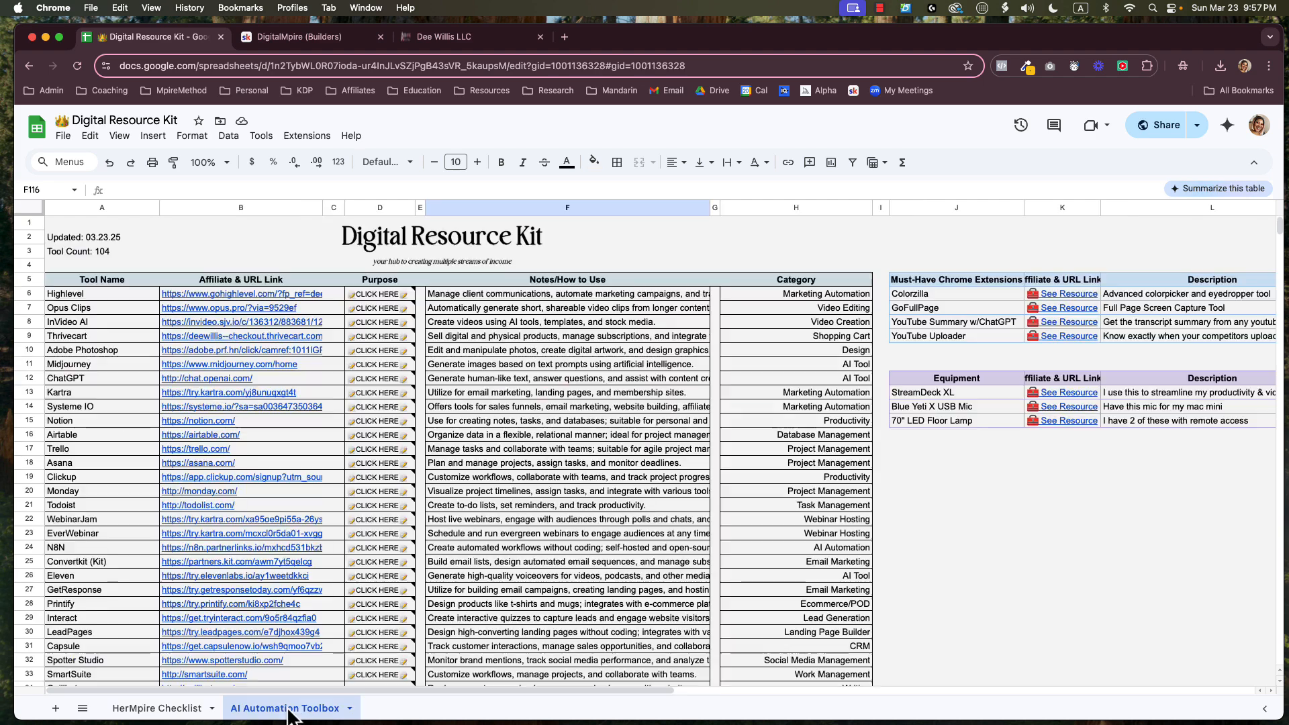
{"action": "mouse_move", "coordinate": [312, 422]}
{"action": "mouse_move", "coordinate": [167, 322]}
- Switch back to HerMpire Digital and create a new automation workflow from scratch
{"action": "left_click", "coordinate": [432, 48]}
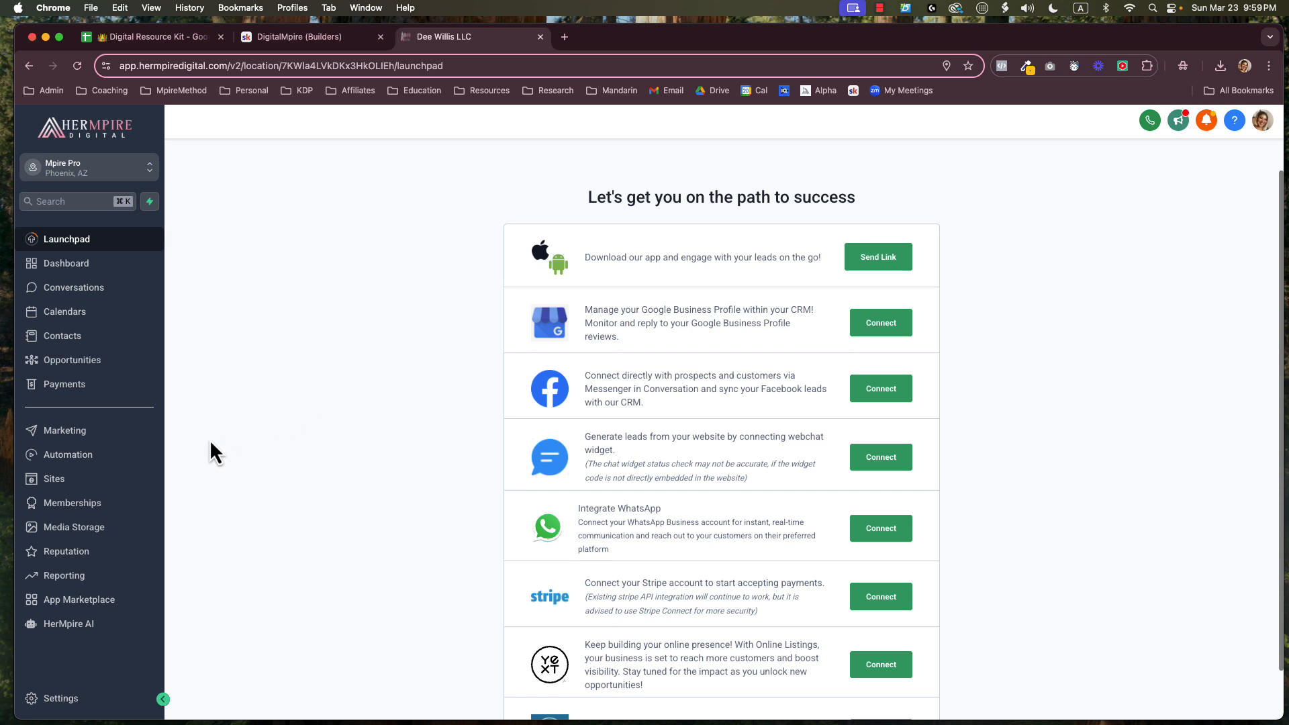
{"action": "left_click", "coordinate": [94, 454]}
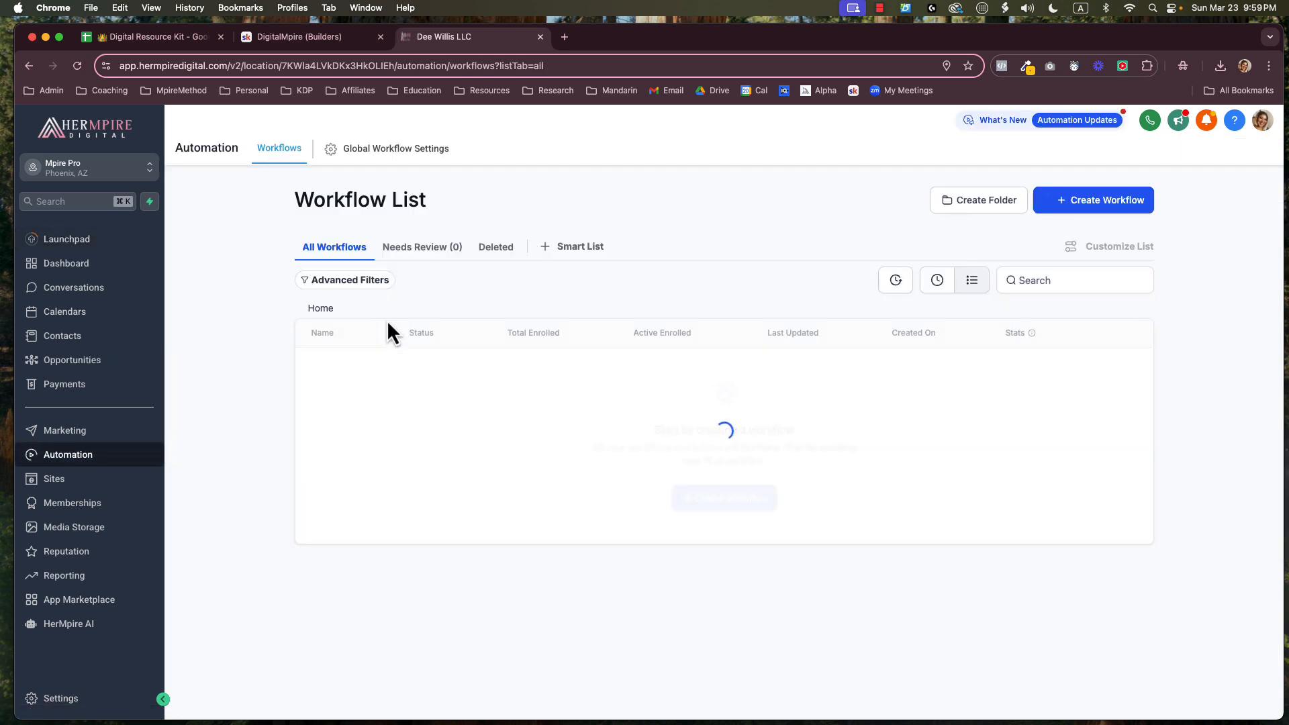
{"action": "left_click", "coordinate": [718, 500]}
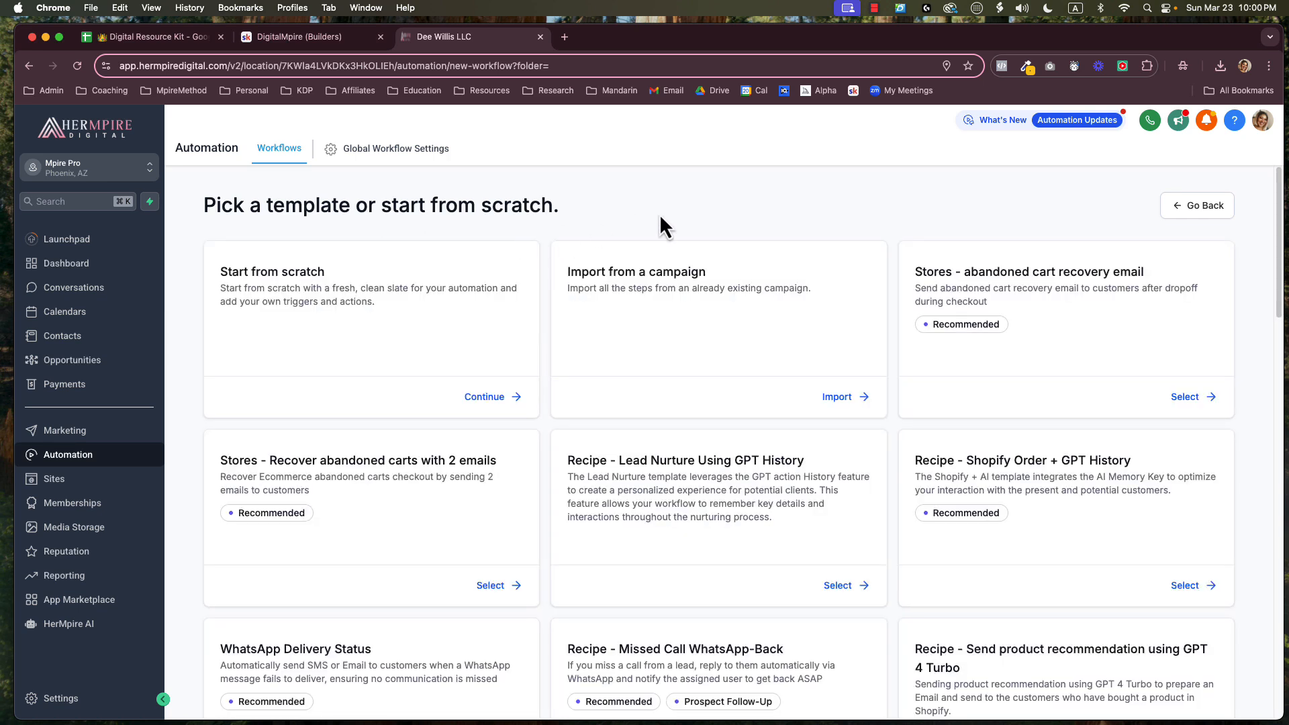
{"action": "left_click", "coordinate": [483, 397]}
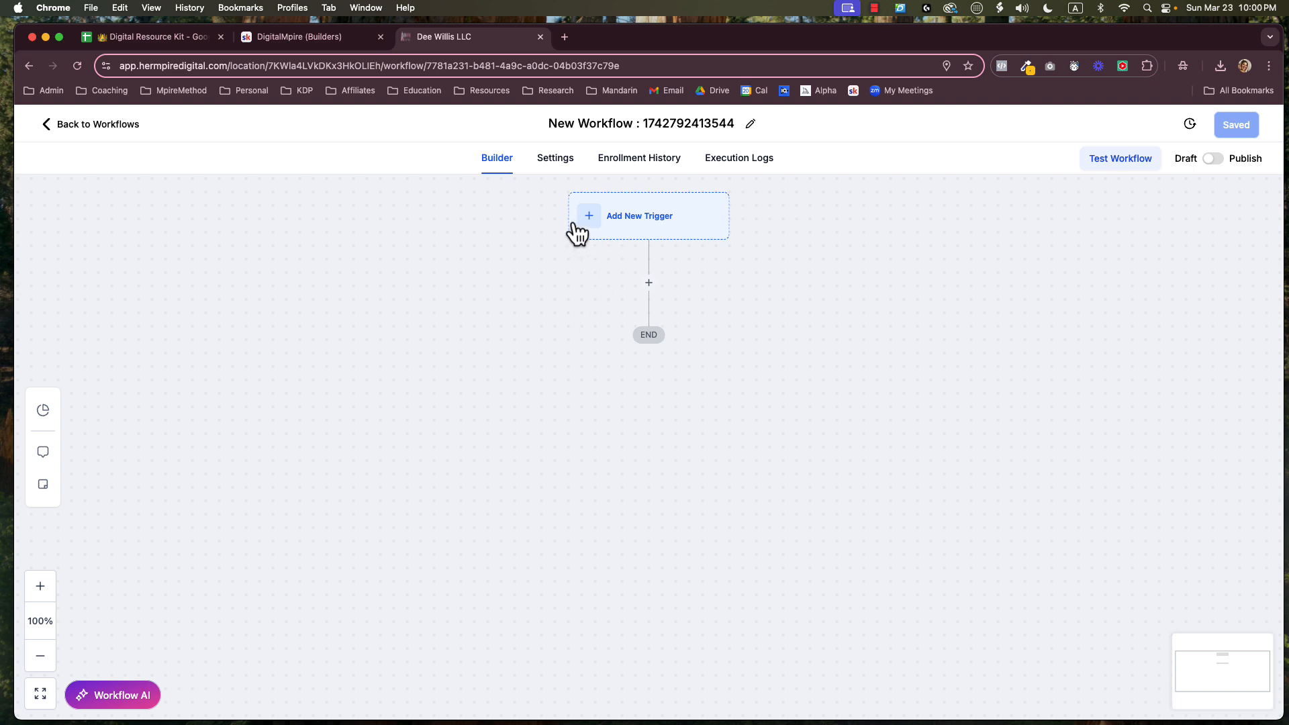
- Clear the default name of the new workflow
{"action": "left_click", "coordinate": [738, 128]}
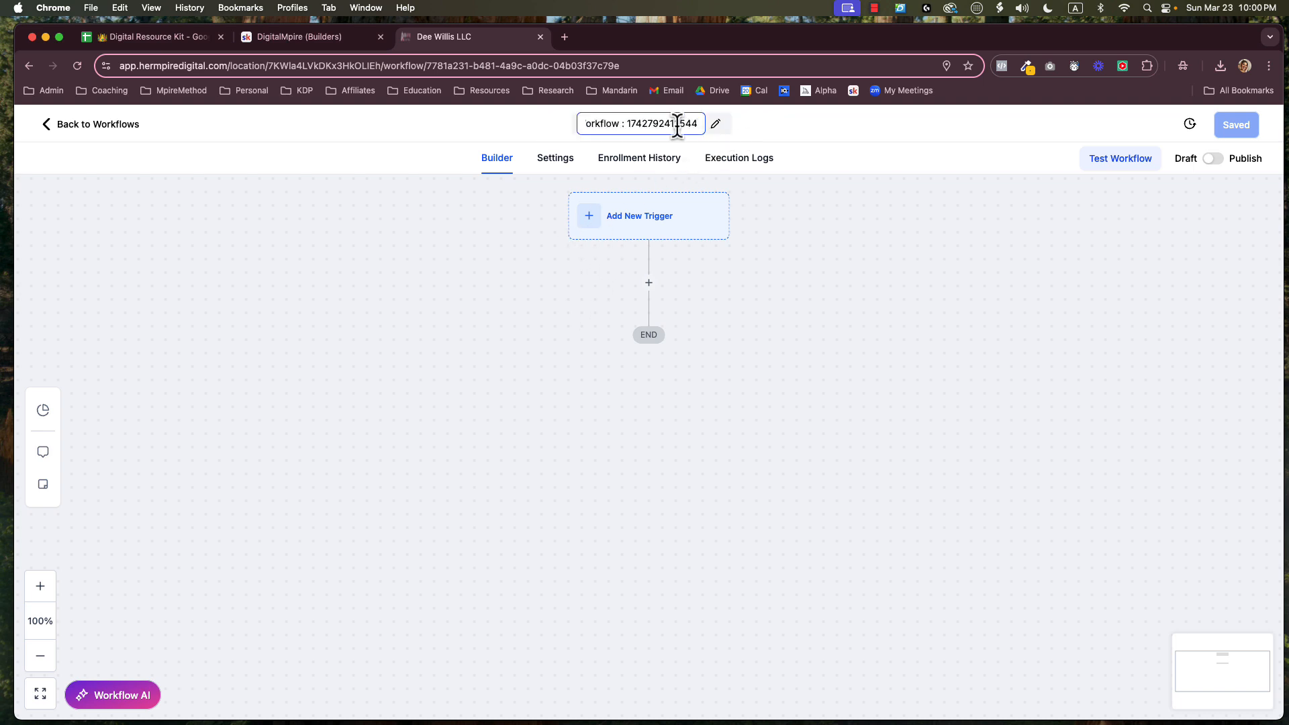
{"action": "triple_click", "coordinate": [676, 125]}
{"action": "key", "text": "BackSpace"}
{"action": "type", "text": "Workflow"}
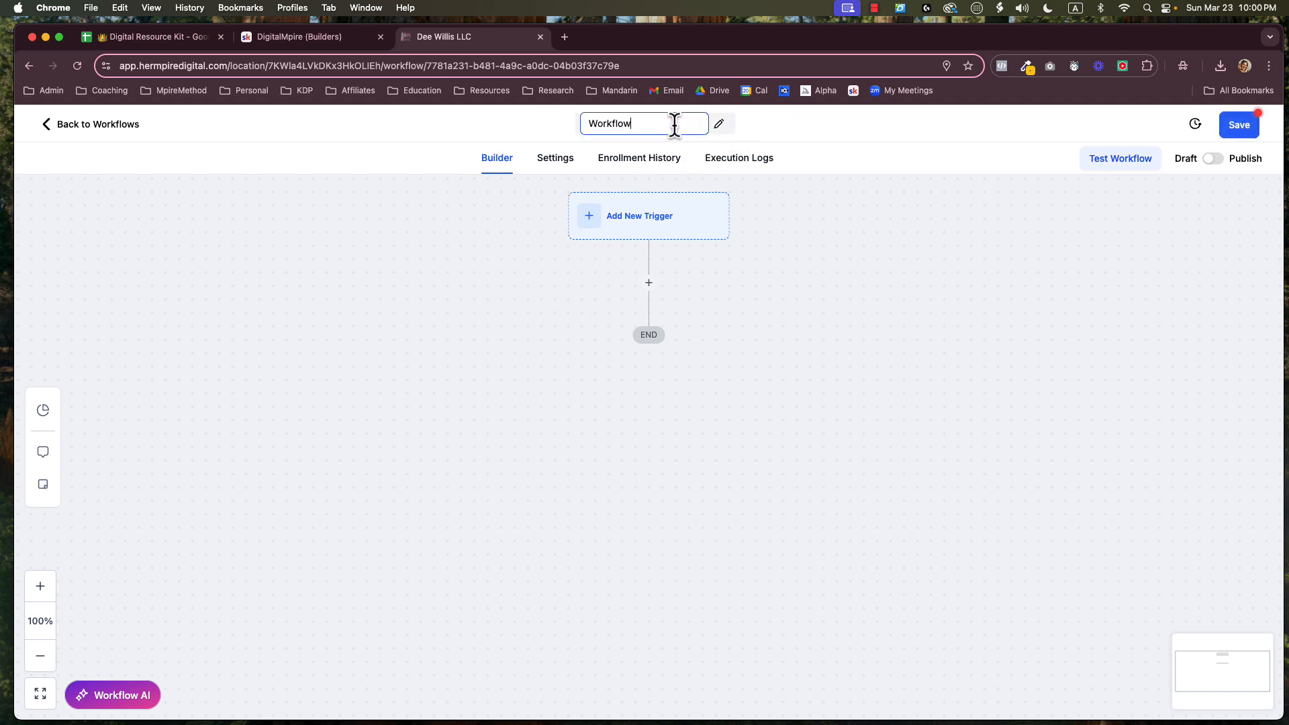
{"action": "triple_click", "coordinate": [683, 125]}
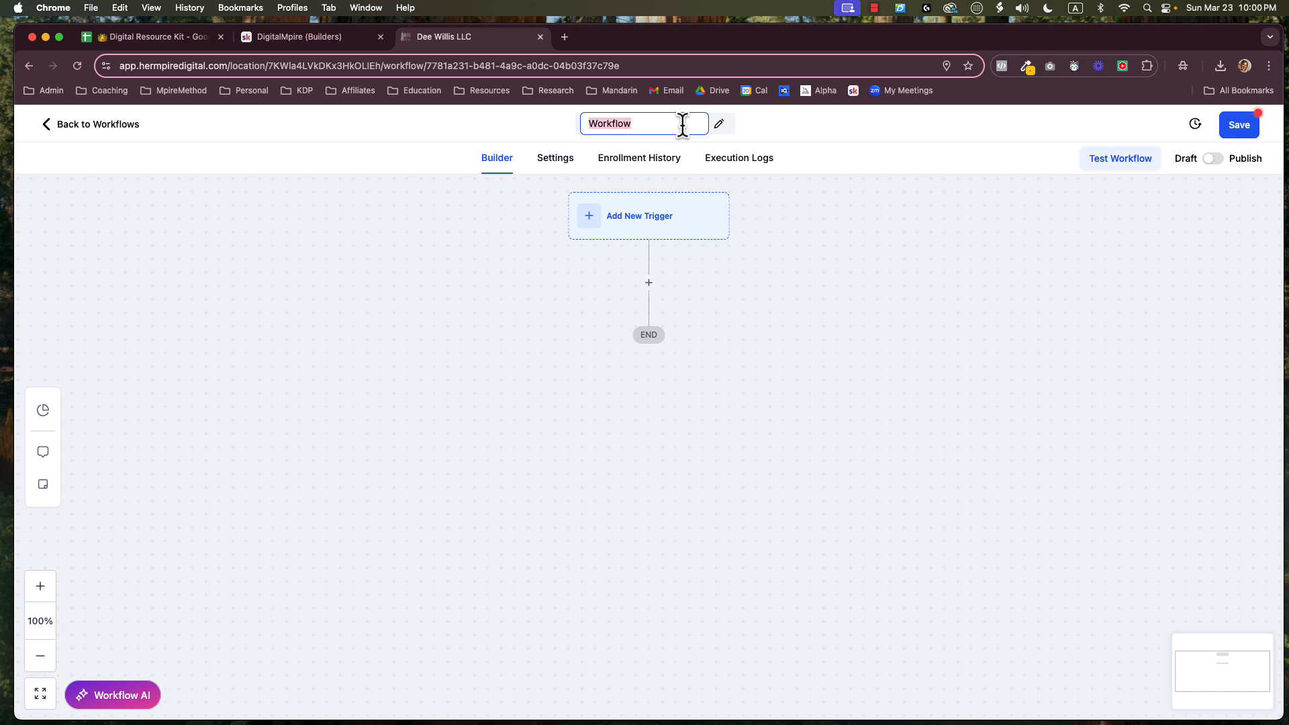
{"action": "key", "text": "BackSpace"}
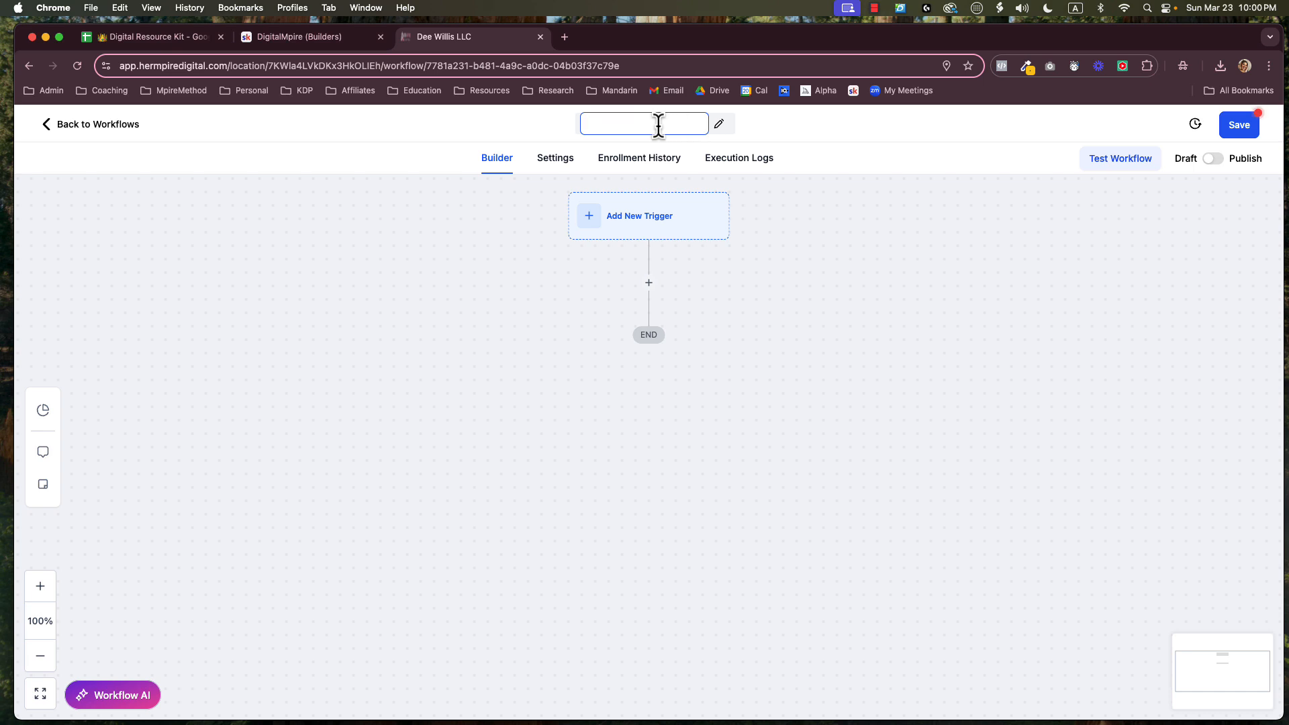
- Name the workflow "⛔ List Cleaning Automation", starting with the no-entry emoji
{"action": "right_click", "coordinate": [620, 123]}
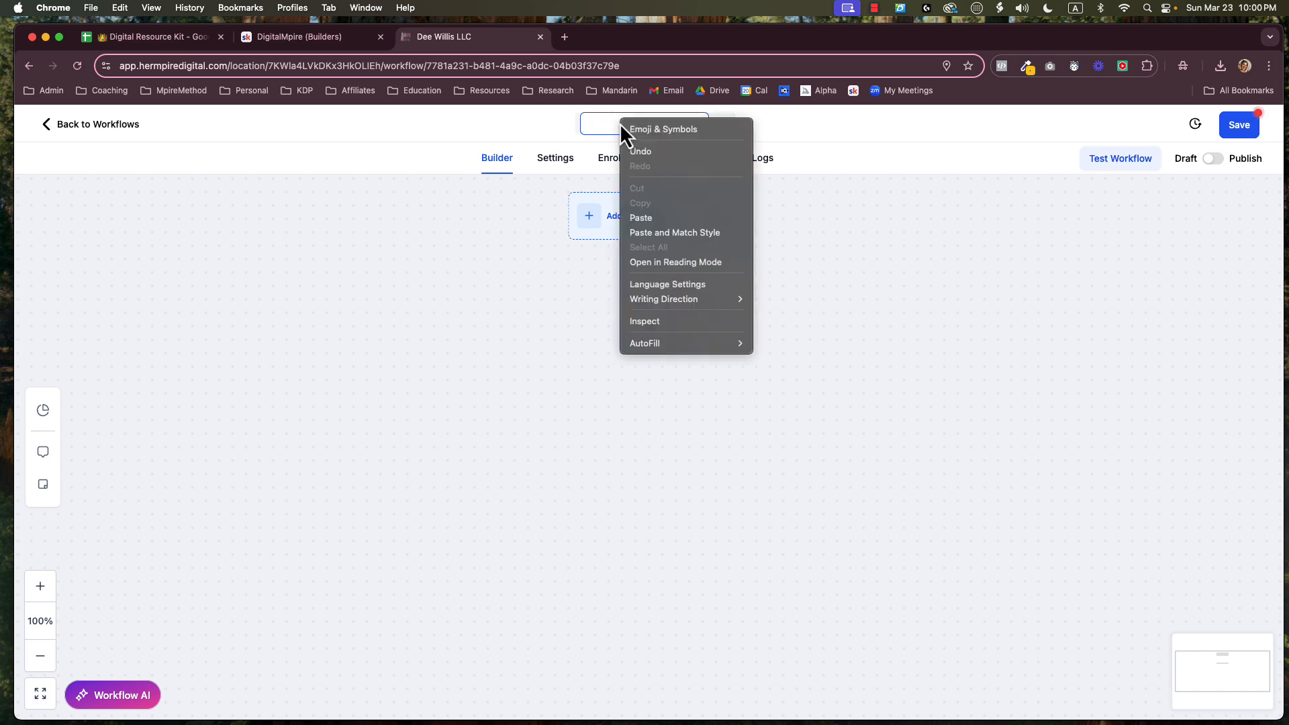
{"action": "left_click", "coordinate": [630, 130]}
{"action": "right_click", "coordinate": [601, 124]}
{"action": "left_click", "coordinate": [615, 130]}
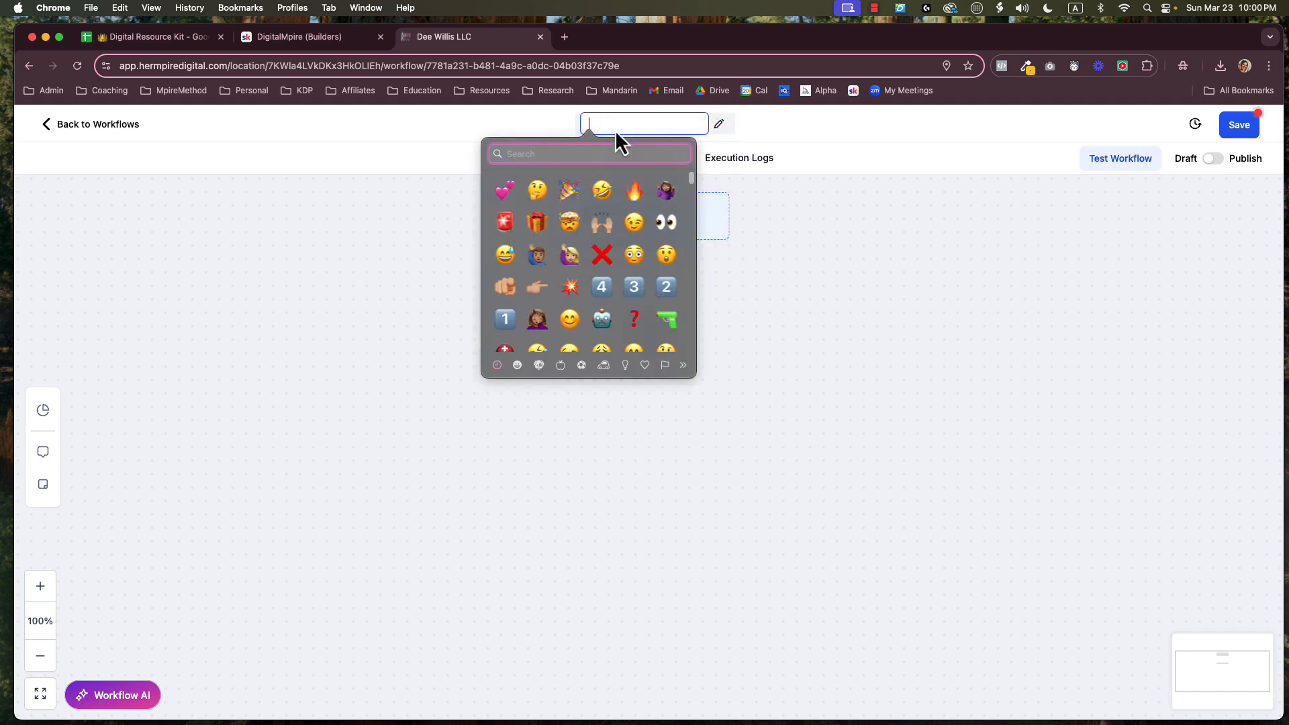
{"action": "type", "text": "no"}
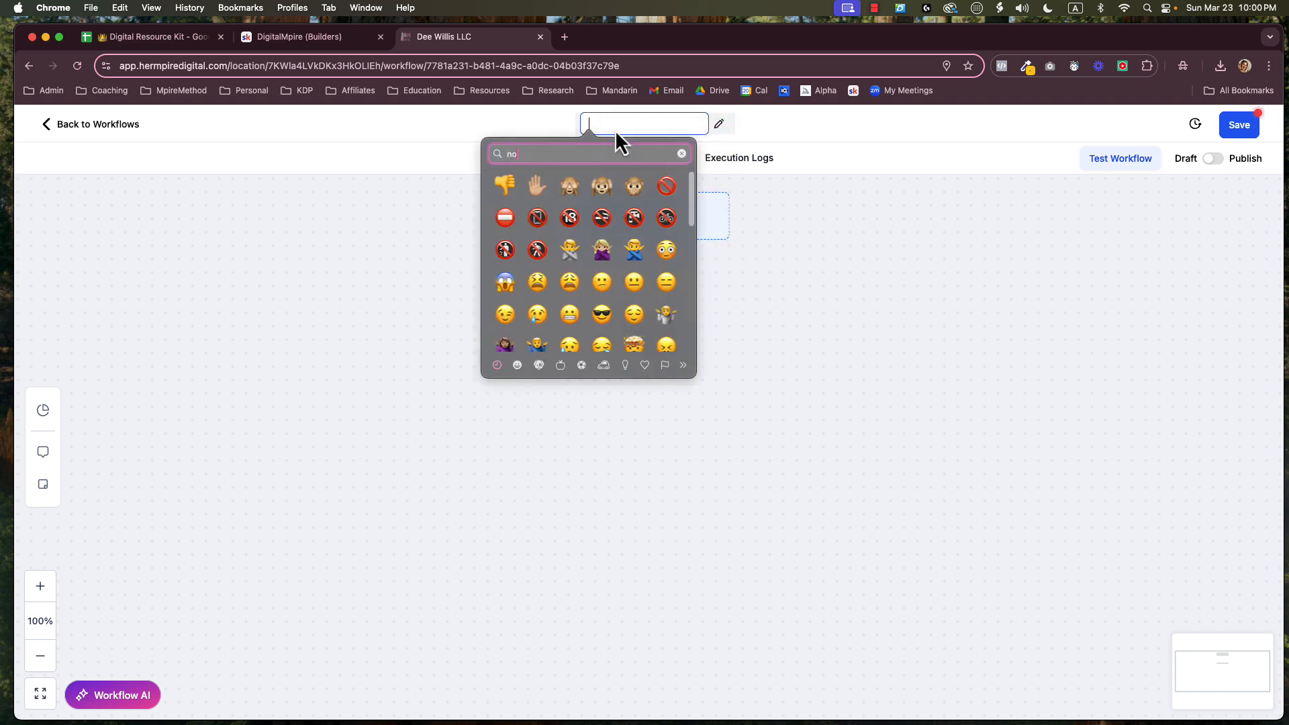
{"action": "left_click", "coordinate": [502, 223]}
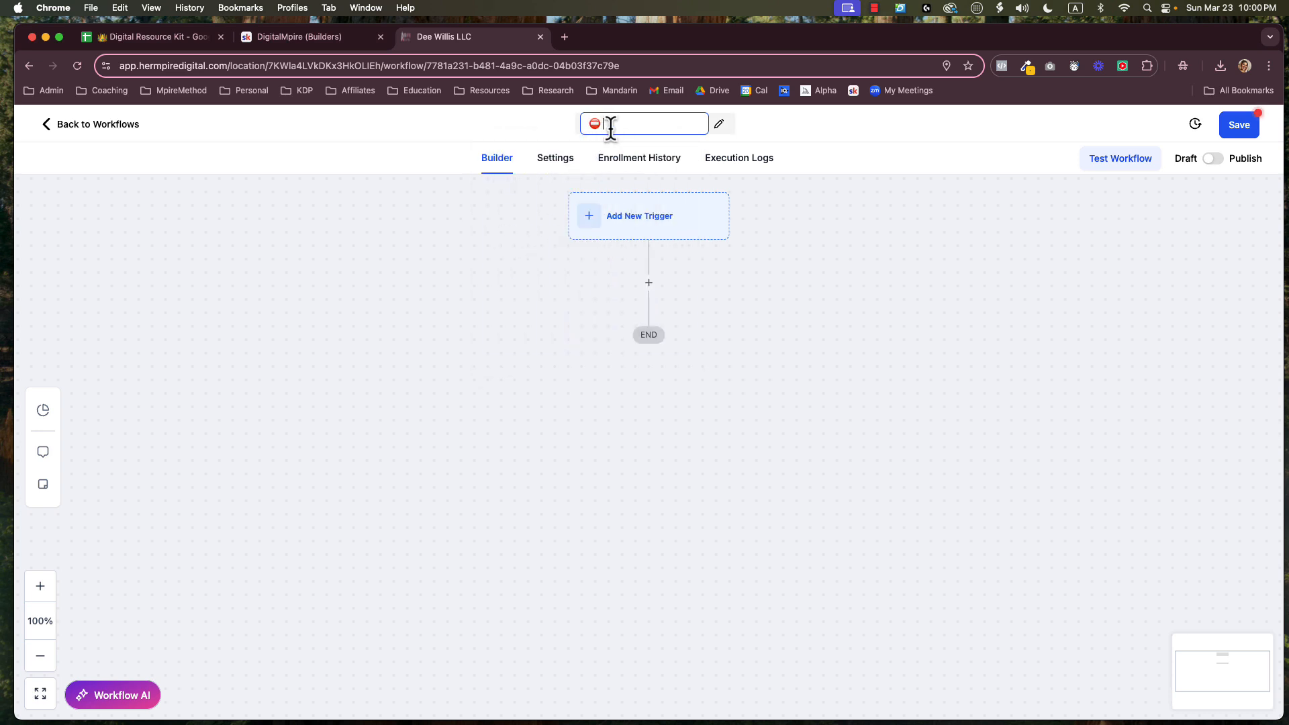
{"action": "type", "text": "List Cleaning Automation"}
{"action": "key", "text": "Return"}
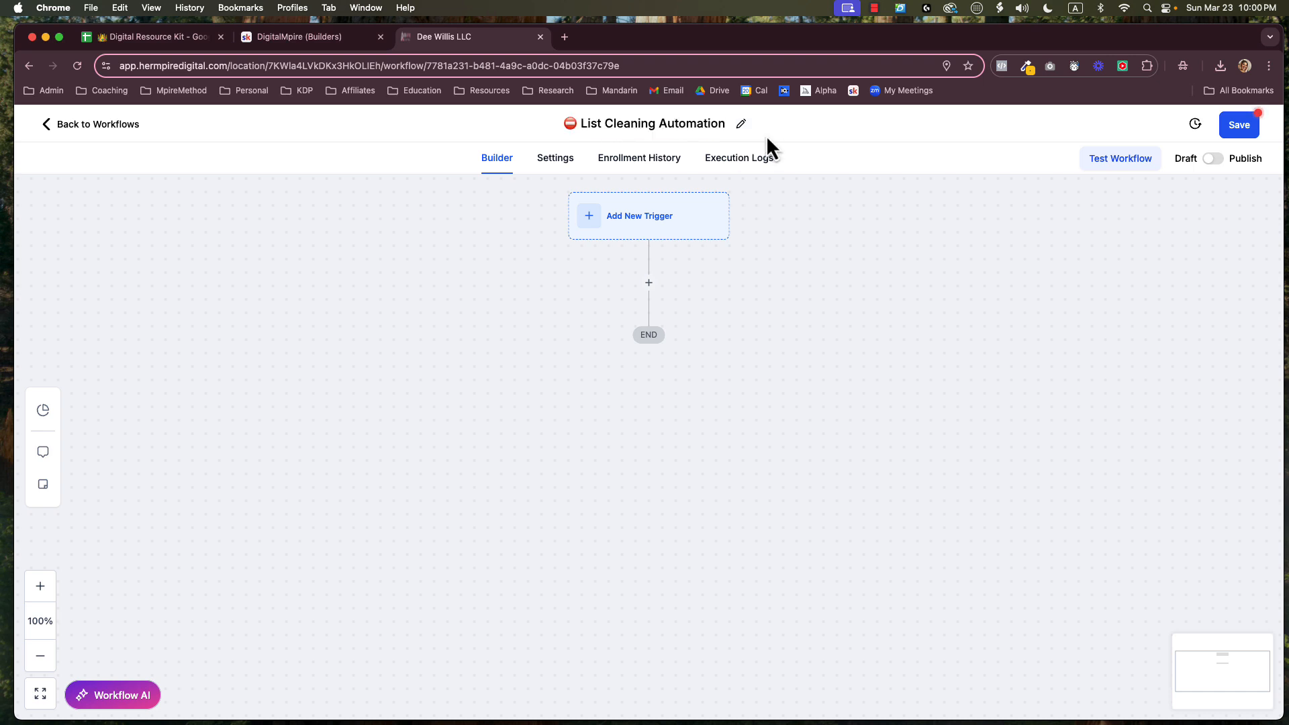
- Add an Email Events trigger to the List Cleaning Automation workflow
{"action": "left_click", "coordinate": [662, 227]}
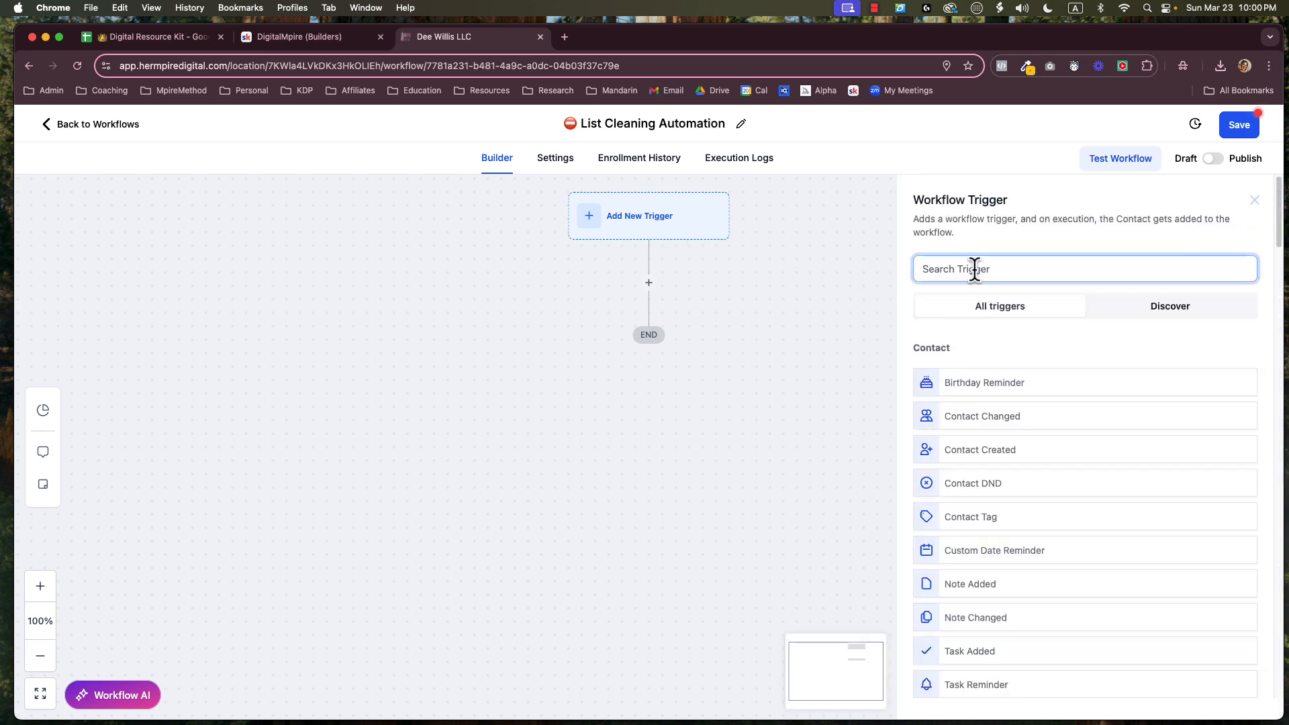
{"action": "type", "text": "email"}
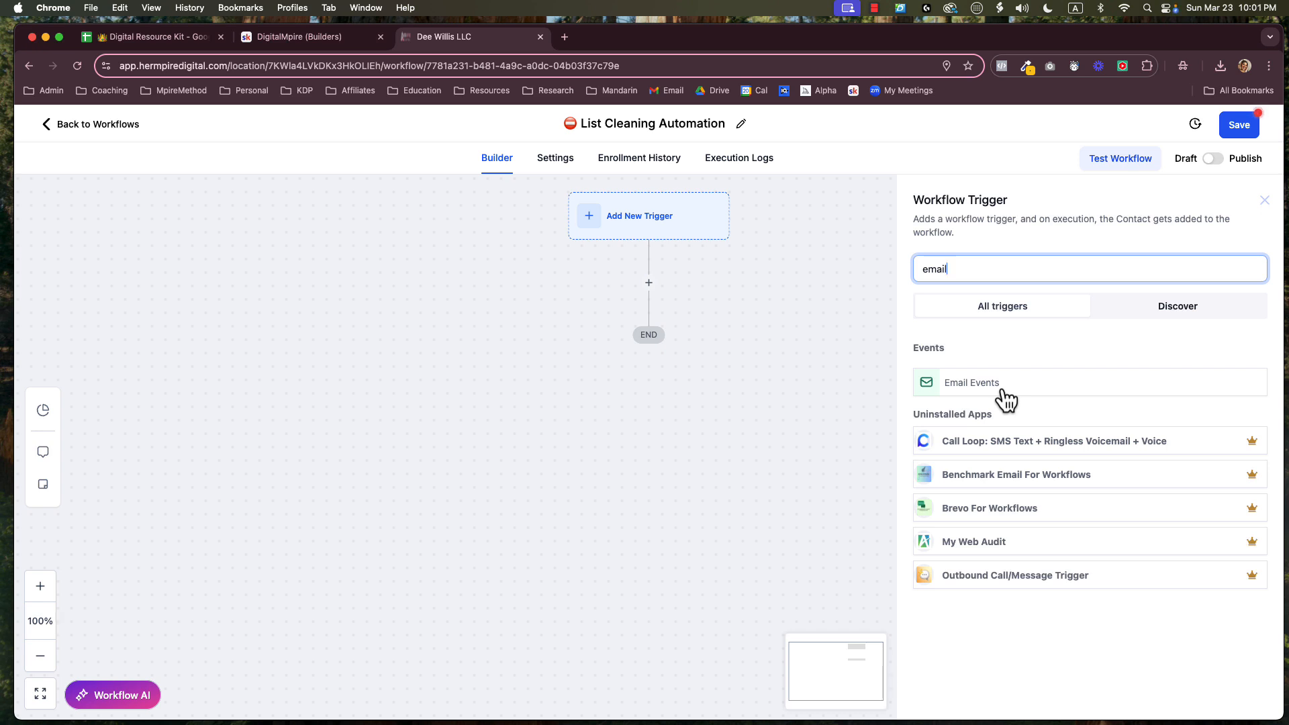
{"action": "left_click", "coordinate": [1005, 398]}
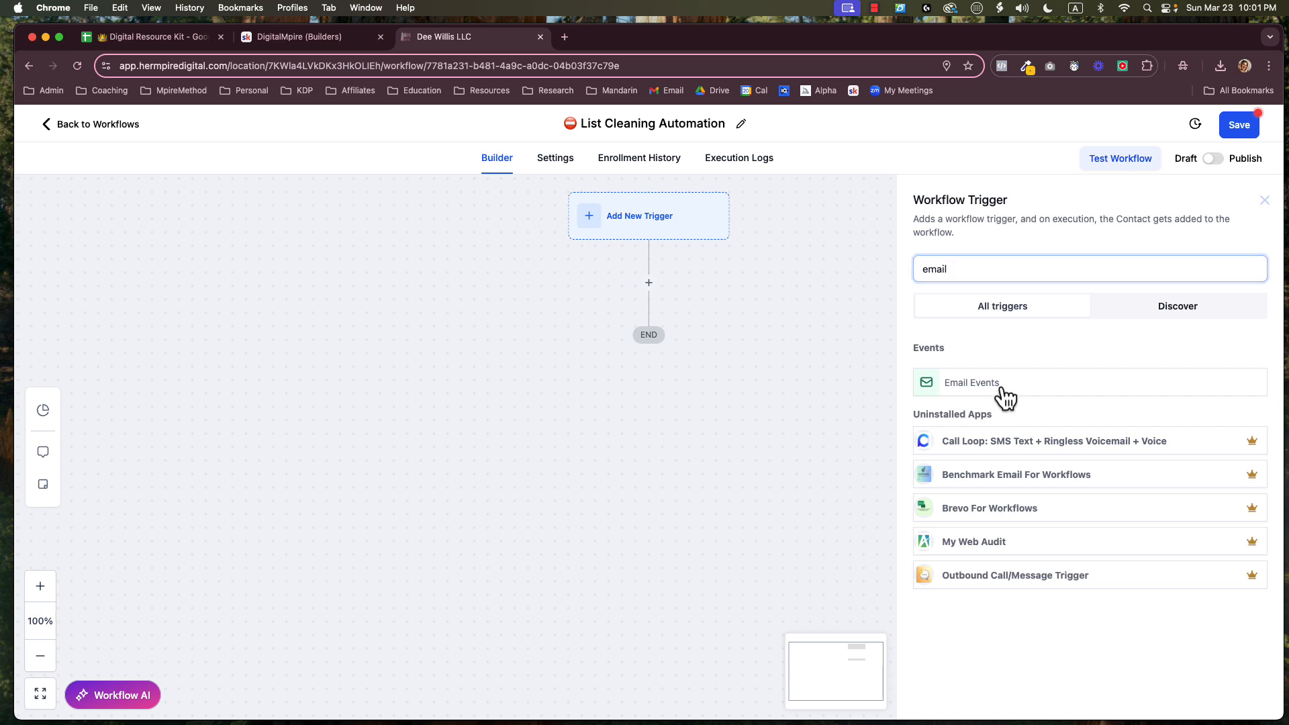
{"action": "left_click", "coordinate": [775, 351]}
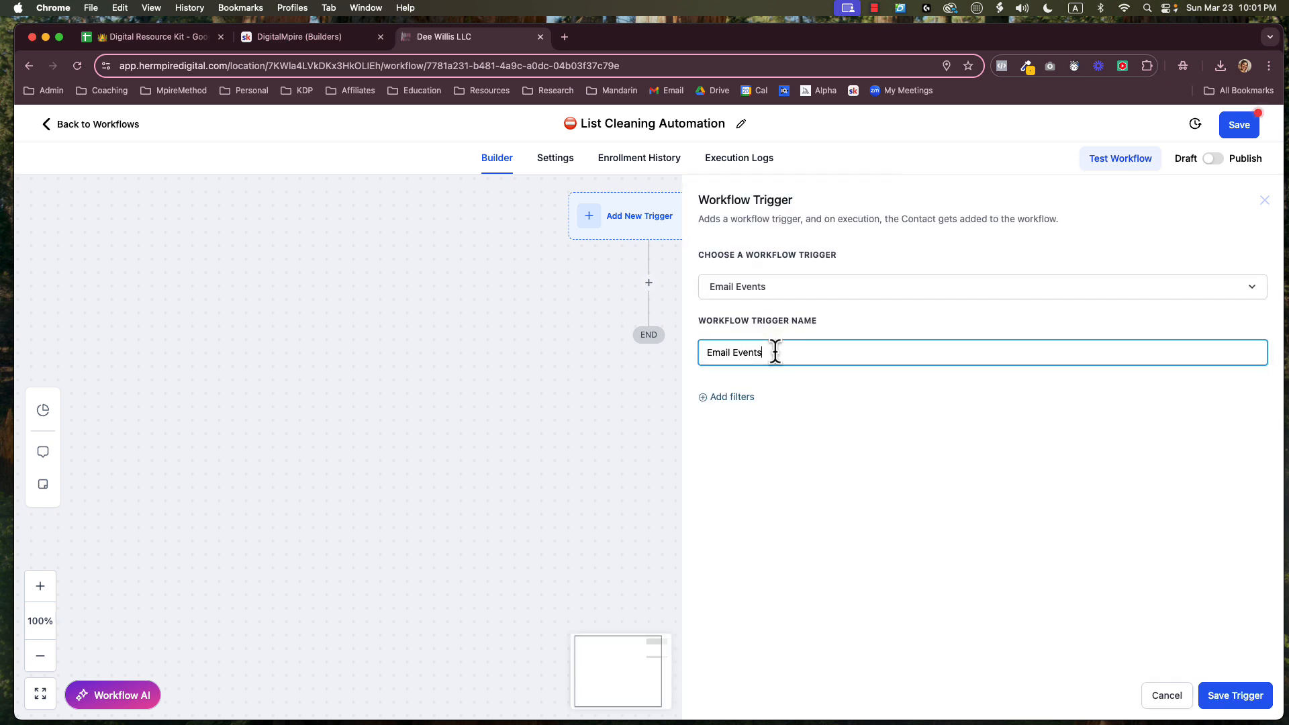
- Add a filter to the trigger so that it fires on the Bounced event
{"action": "left_click", "coordinate": [734, 399]}
{"action": "left_click", "coordinate": [735, 412]}
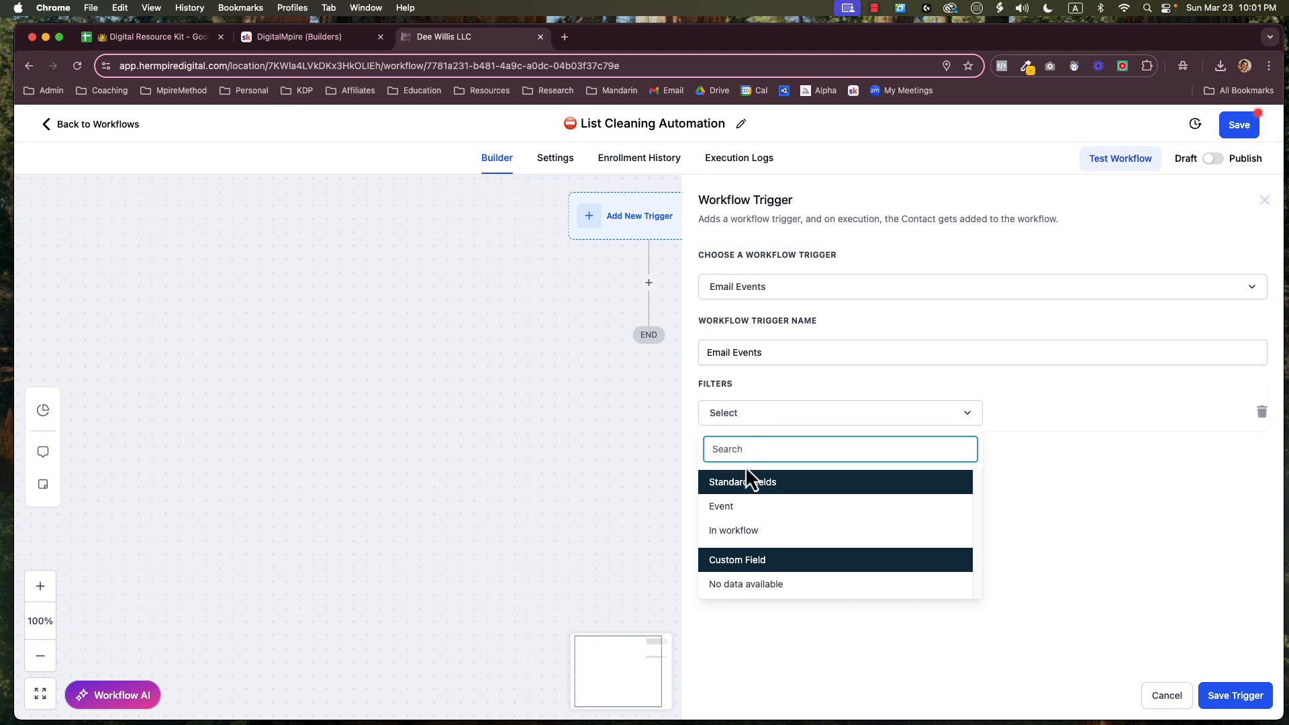
{"action": "left_click", "coordinate": [745, 505]}
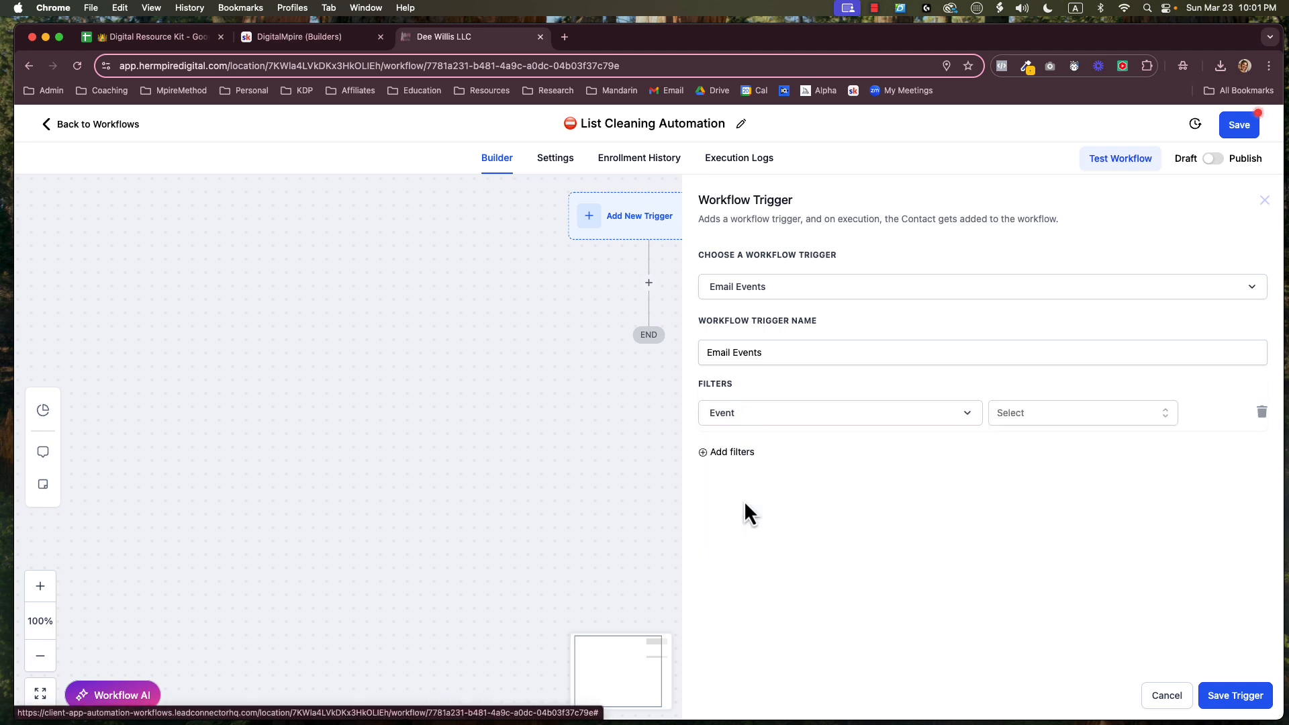
{"action": "left_click", "coordinate": [1057, 416]}
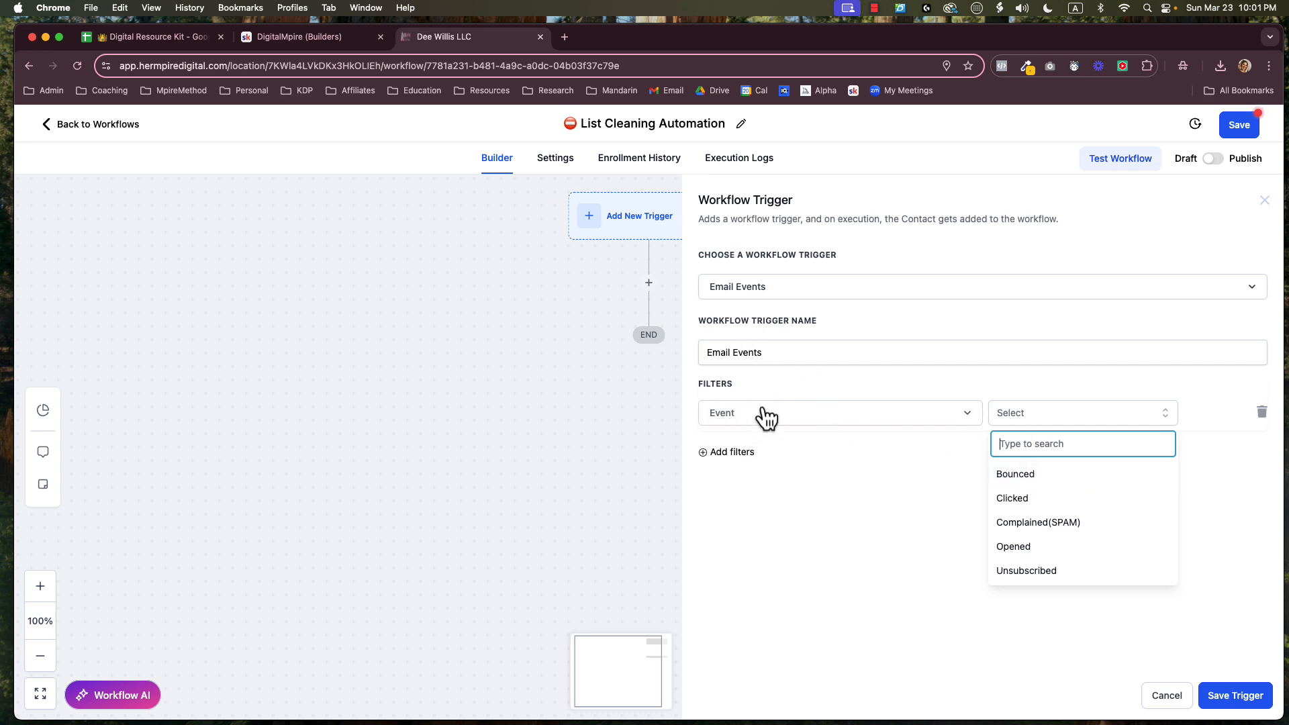
{"action": "left_click", "coordinate": [1033, 475]}
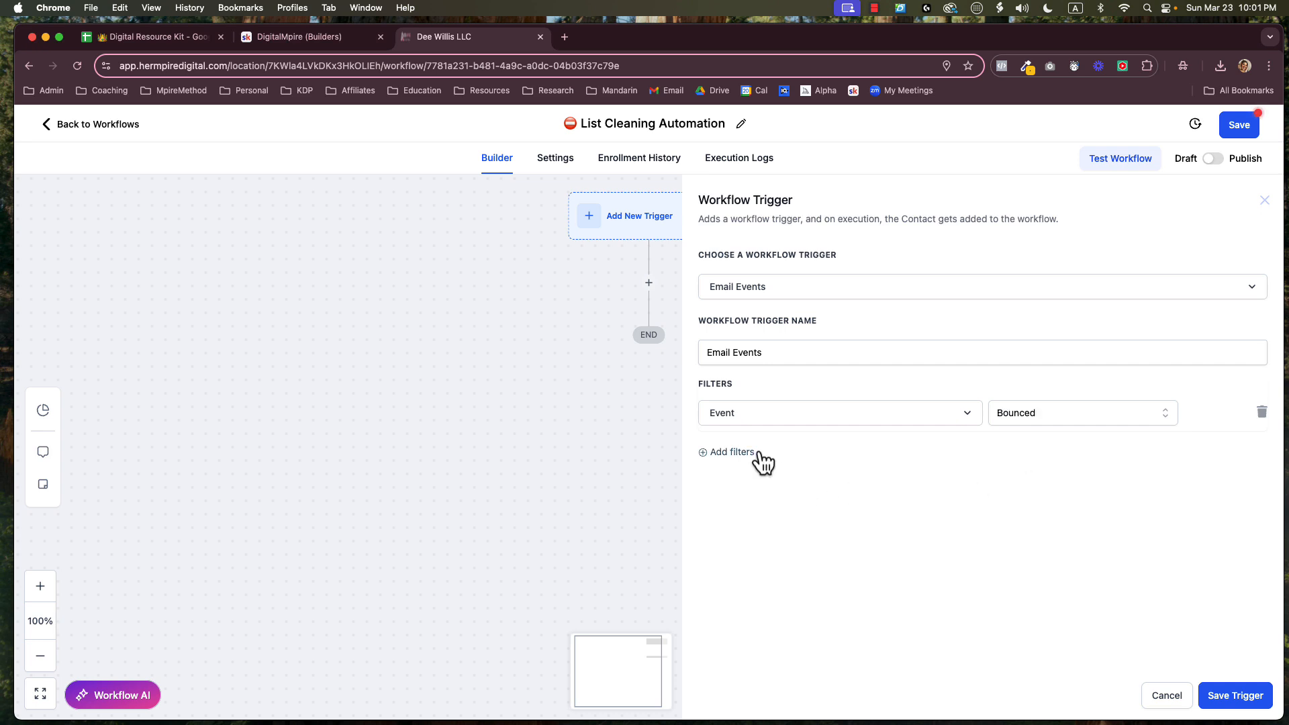
- Name the trigger "Email Events: Hard Bounce" and save it
{"action": "left_click", "coordinate": [796, 354]}
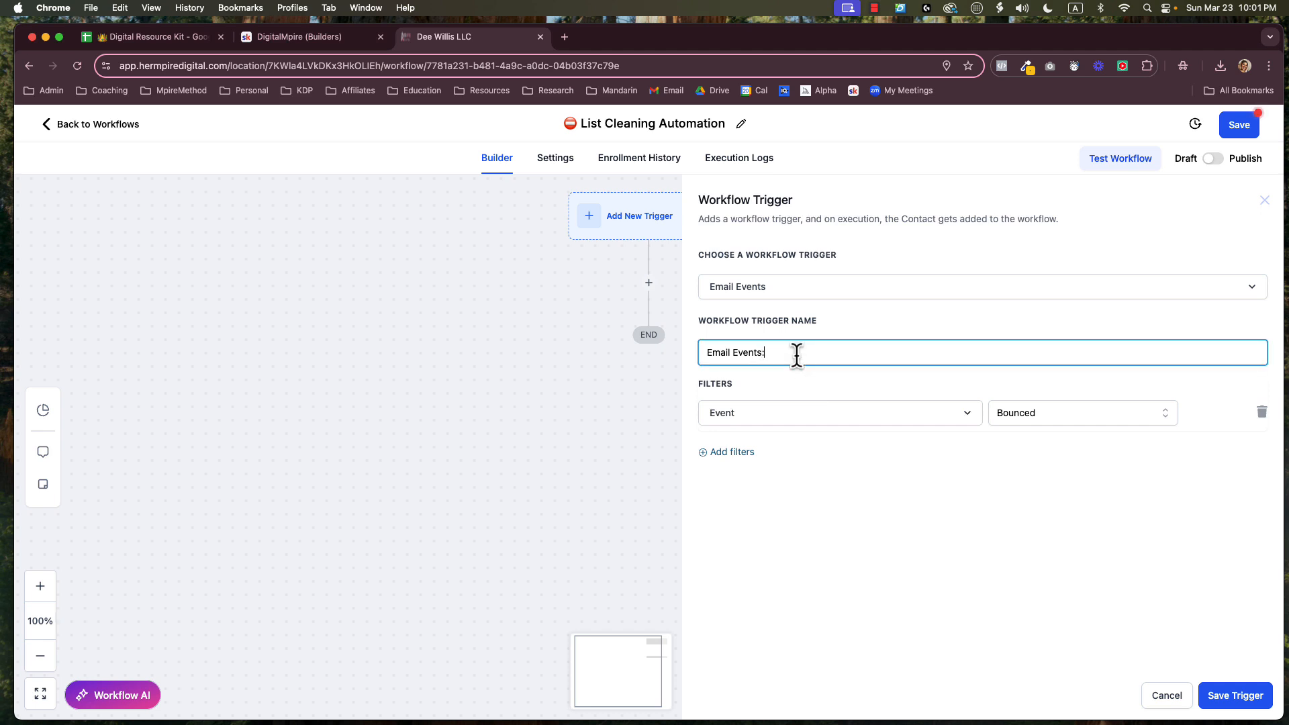
{"action": "type", "text": ": Hard Bounce"}
{"action": "left_click", "coordinate": [1235, 699]}
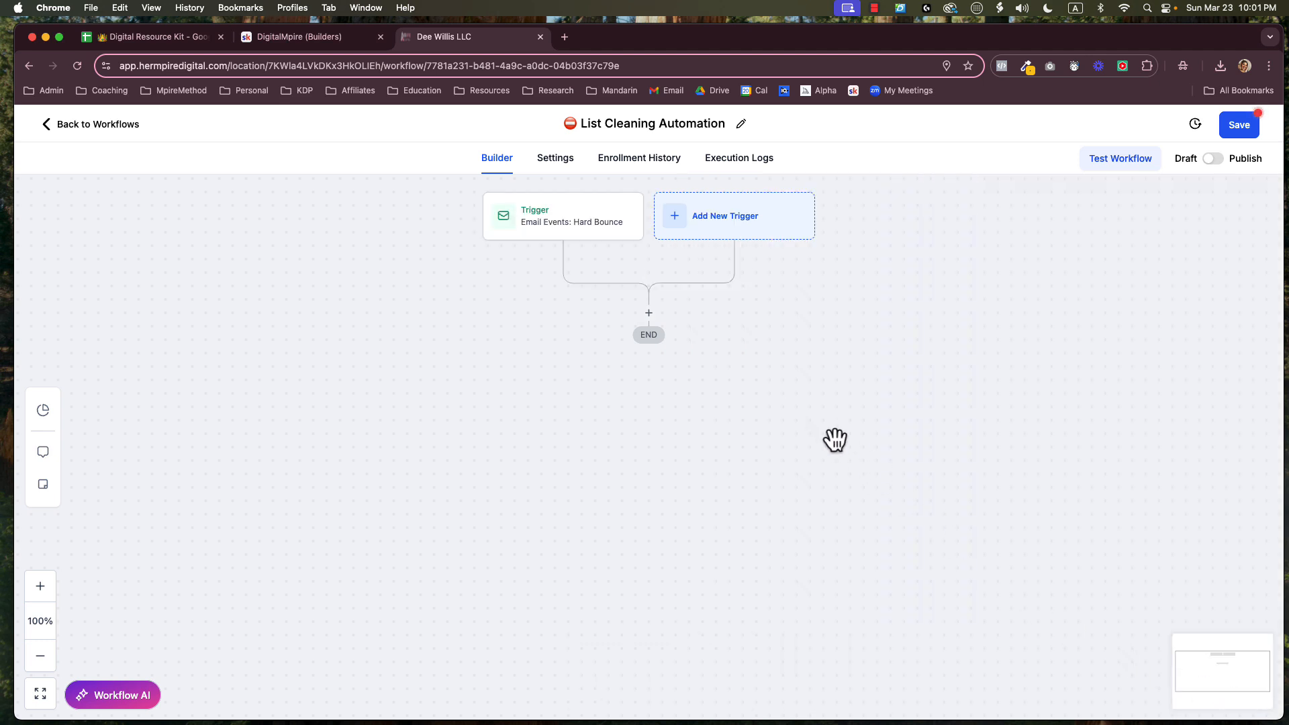
- Add a second Email Events trigger with an Event filter set to Complained(SPAM)
{"action": "left_click", "coordinate": [748, 230]}
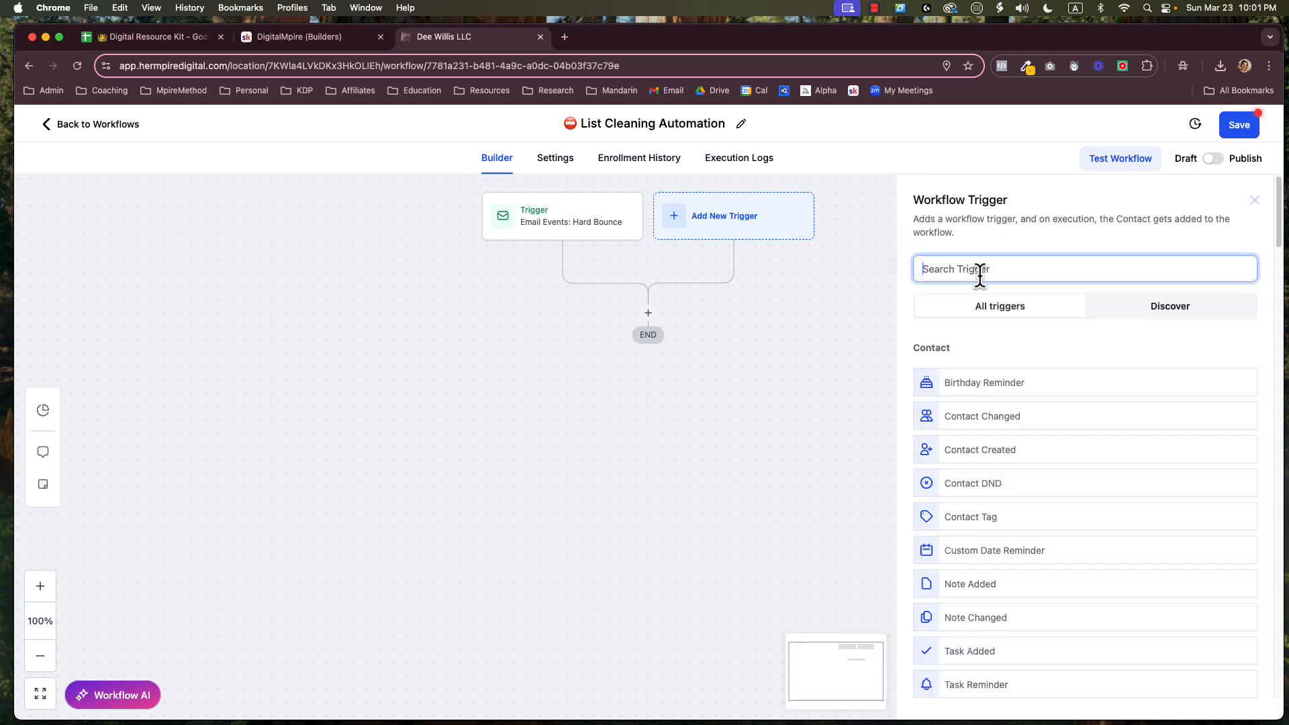
{"action": "type", "text": "email"}
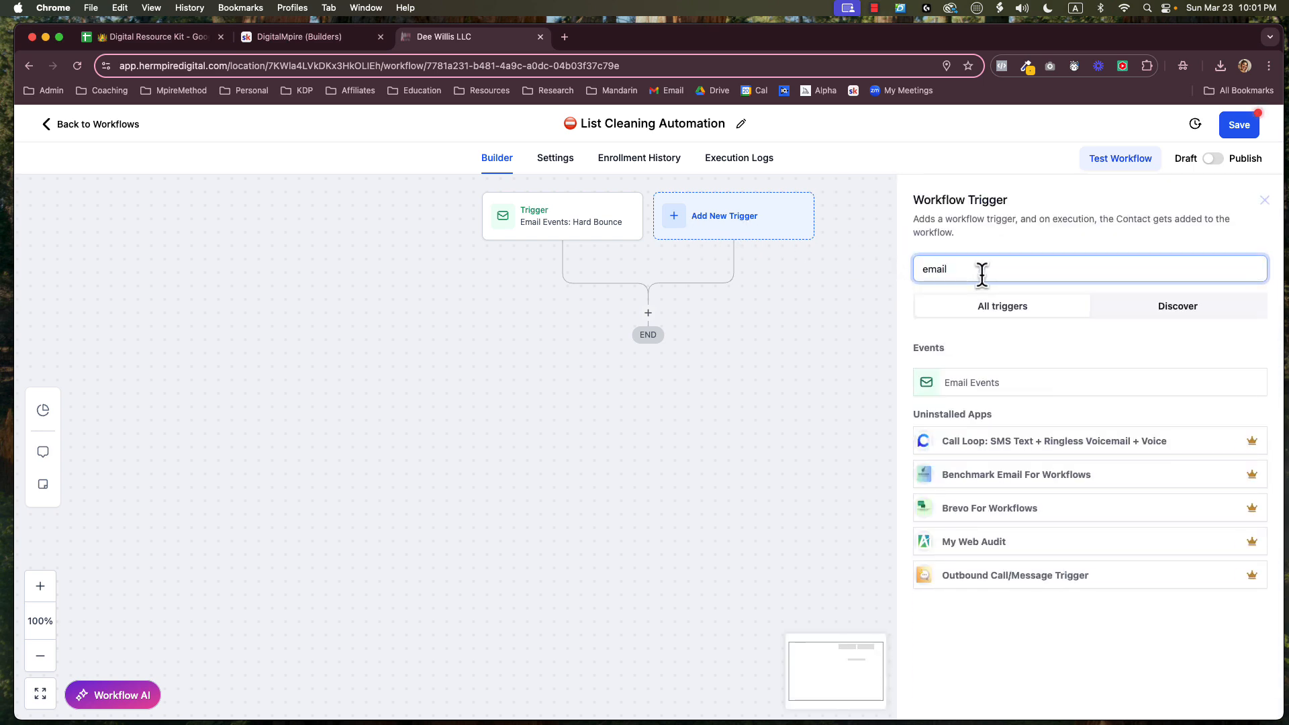
{"action": "left_click", "coordinate": [979, 384]}
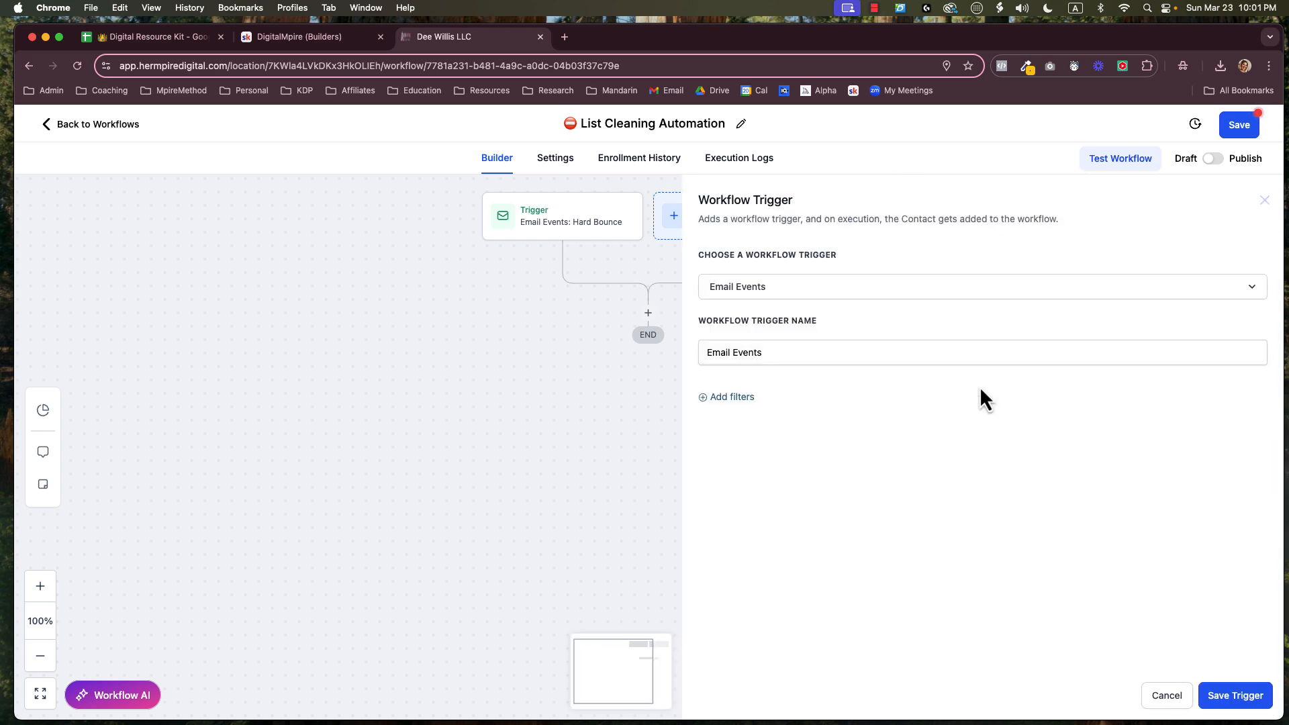
{"action": "left_click", "coordinate": [745, 398]}
{"action": "left_click", "coordinate": [788, 412]}
{"action": "left_click", "coordinate": [778, 506]}
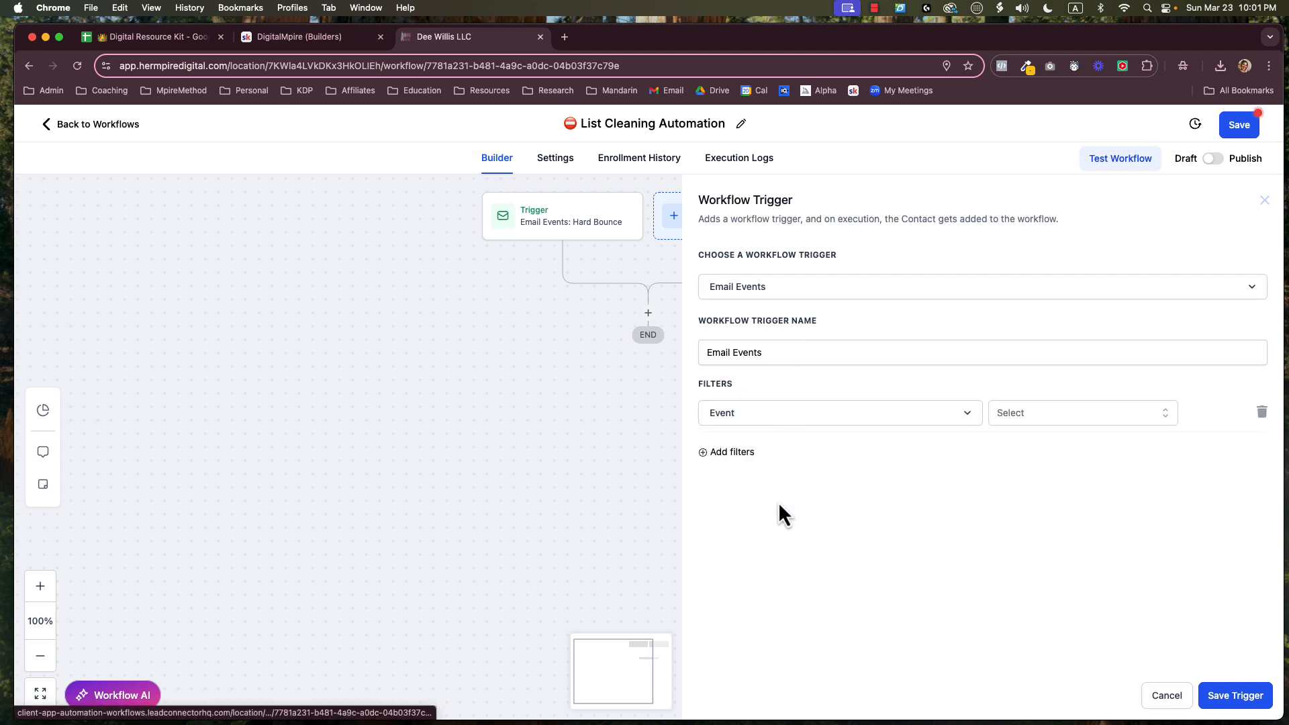
{"action": "left_click", "coordinate": [1021, 416]}
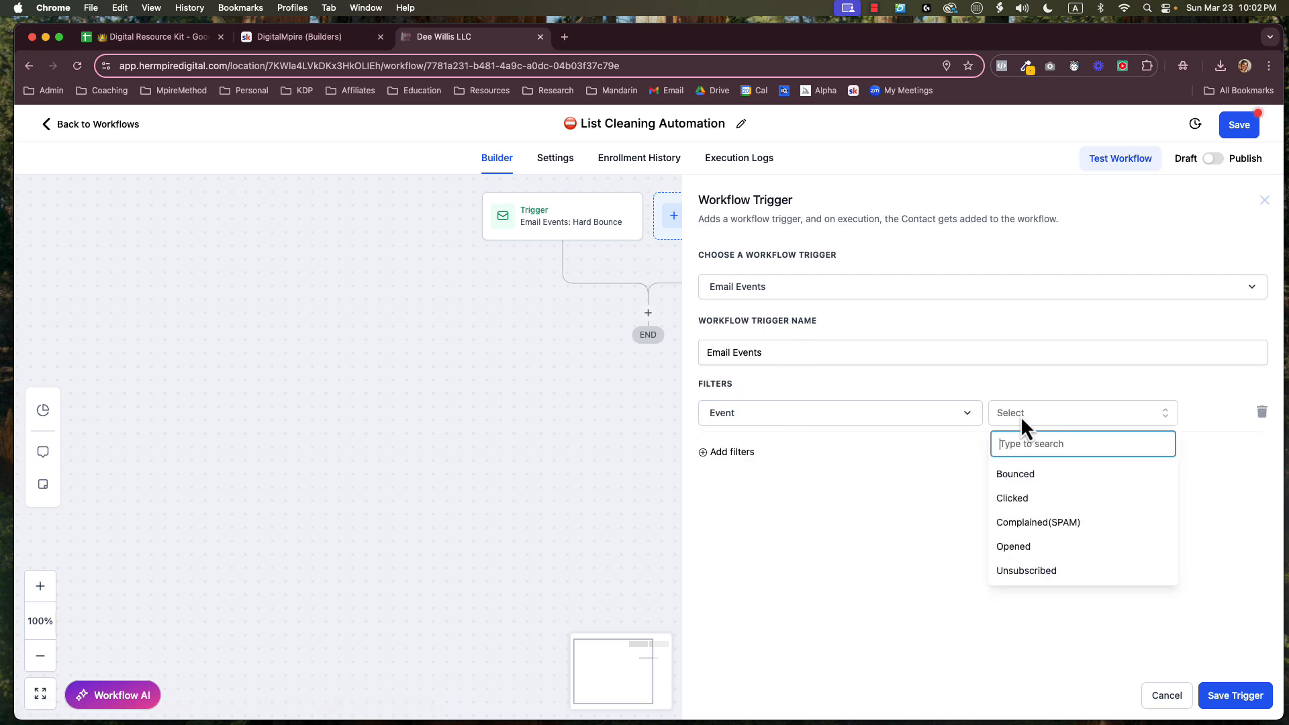
{"action": "left_click", "coordinate": [1034, 523]}
- Name the second trigger "Email Events: Spam Complaint" and save it
{"action": "left_click", "coordinate": [793, 353]}
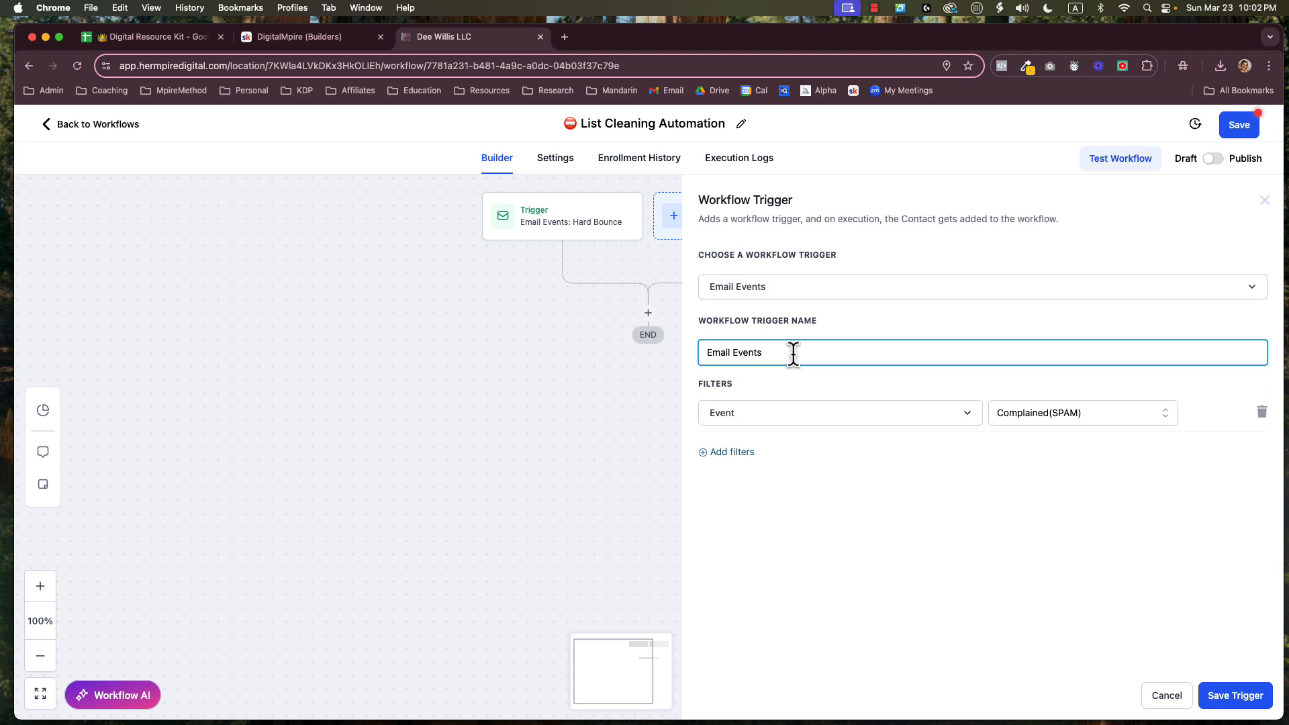
{"action": "type", "text": ": Spam Complain"}
{"action": "key", "text": "BackSpace"}
{"action": "key", "text": "BackSpace"}
{"action": "type", "text": "ined"}
{"action": "key", "text": "BackSpace"}
{"action": "type", "text": "t"}
{"action": "left_click", "coordinate": [1234, 697]}
- Add a third Email Events trigger to the workflow and name it "Email Events: Unsubscribes"
{"action": "left_click", "coordinate": [784, 222]}
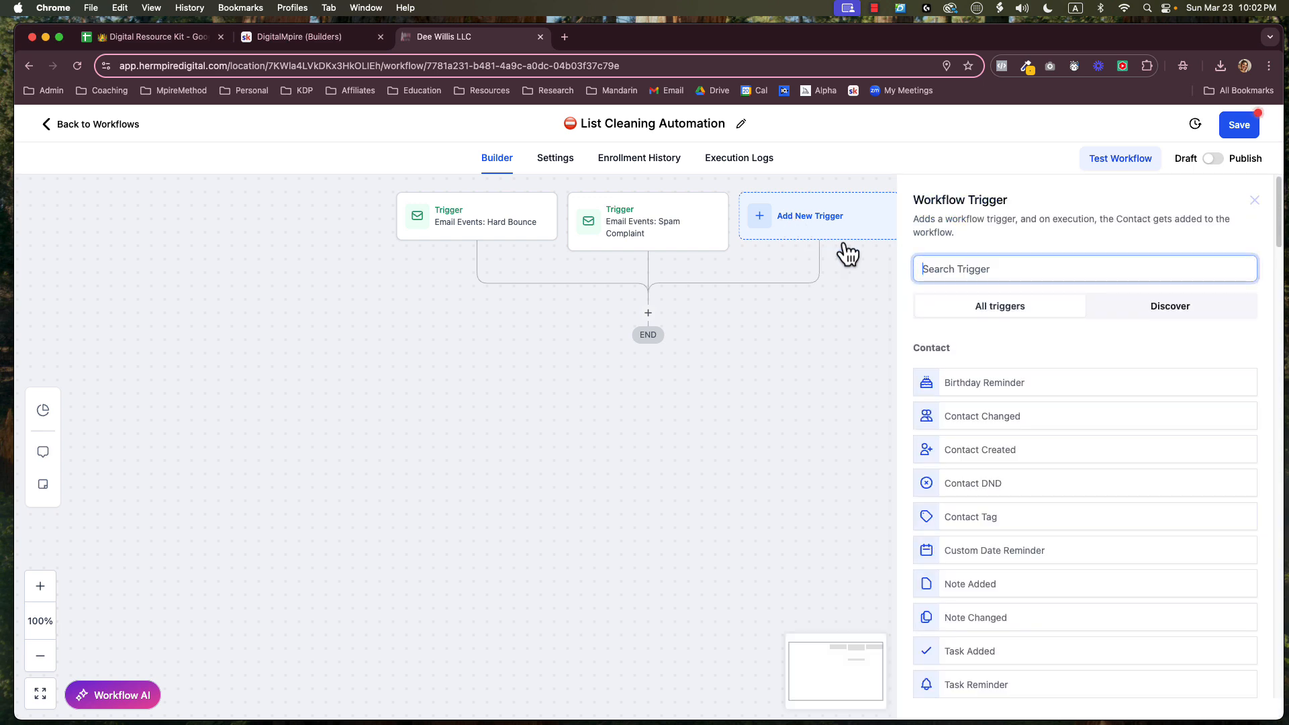
{"action": "type", "text": "email"}
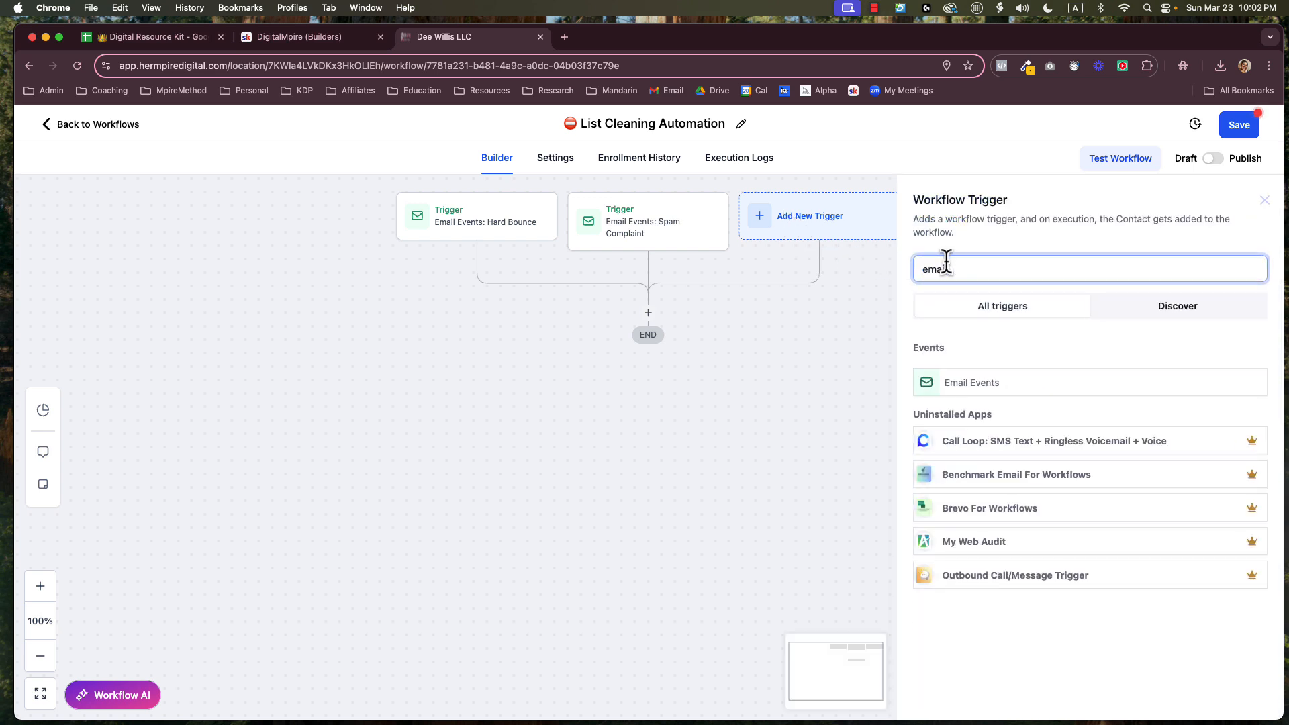
{"action": "left_click", "coordinate": [980, 386]}
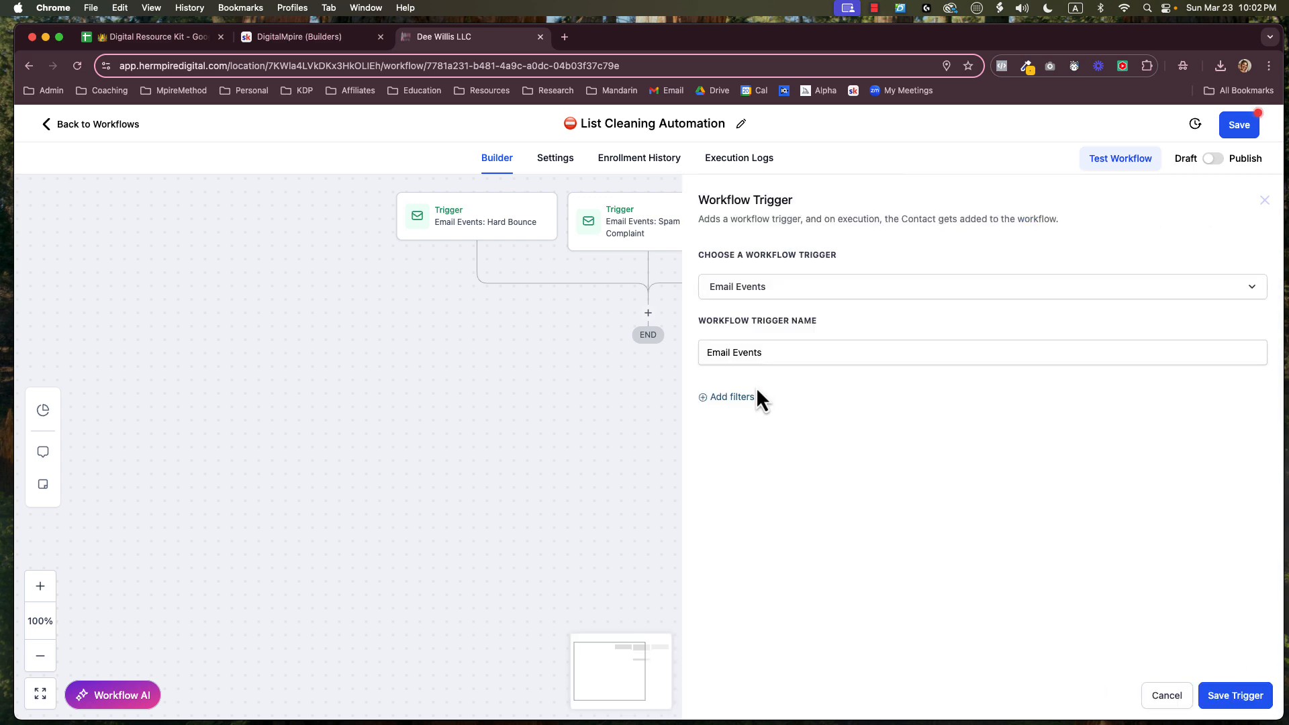
{"action": "left_click", "coordinate": [776, 354]}
{"action": "type", "text": ": "}
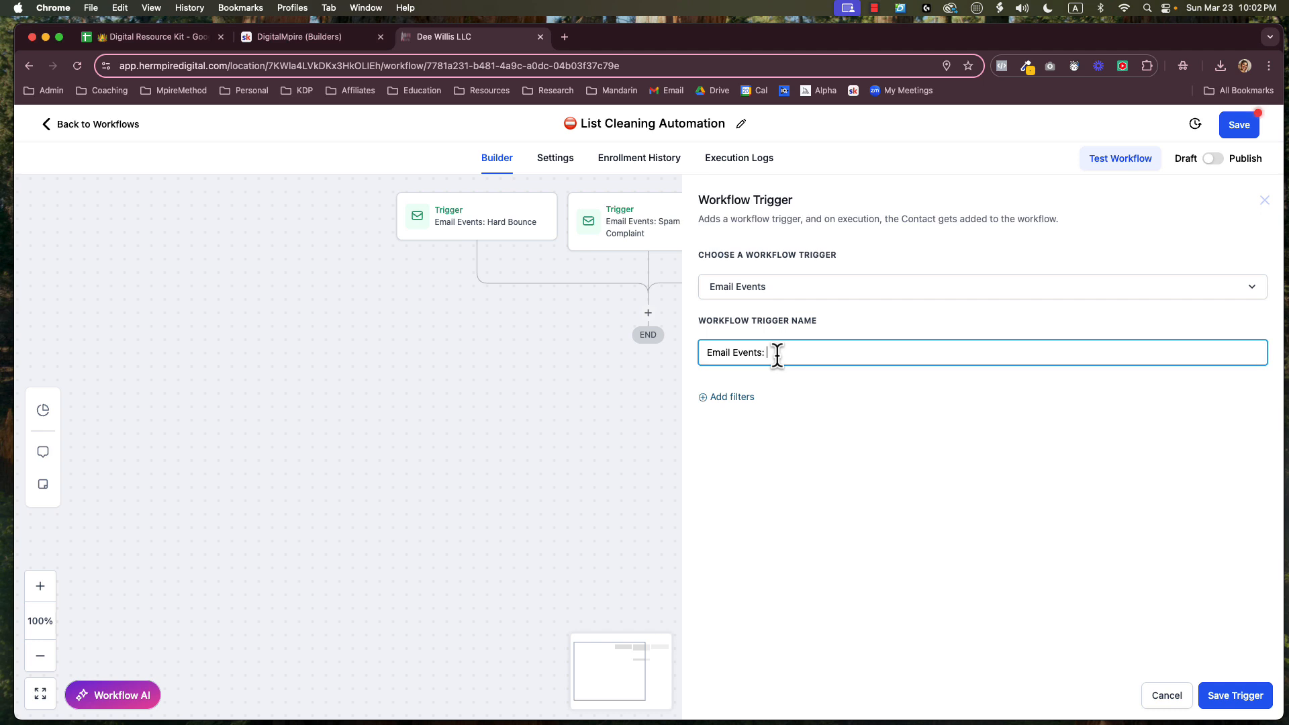
{"action": "type", "text": "Unsubscribes"}
- Add an Event filter set to Unsubscribed to the trigger and save the trigger
{"action": "left_click", "coordinate": [735, 400]}
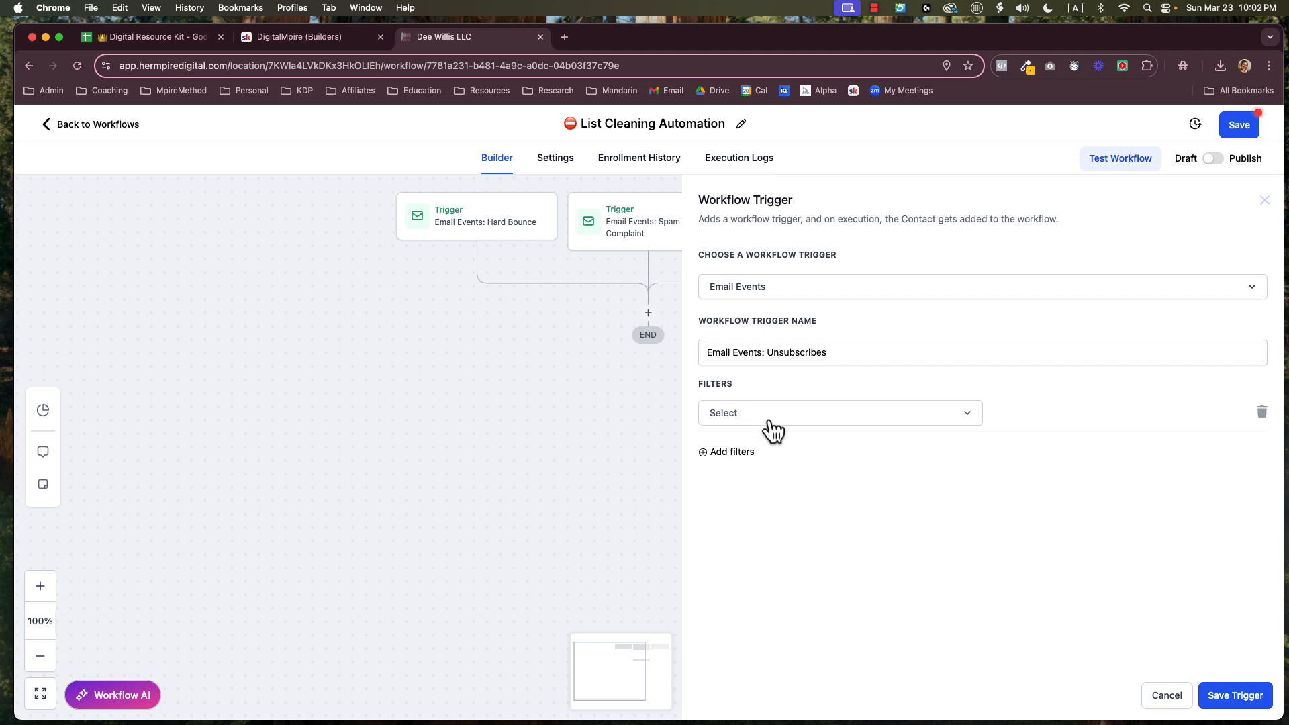
{"action": "left_click", "coordinate": [765, 415]}
{"action": "left_click", "coordinate": [772, 503]}
{"action": "left_click", "coordinate": [1020, 413]}
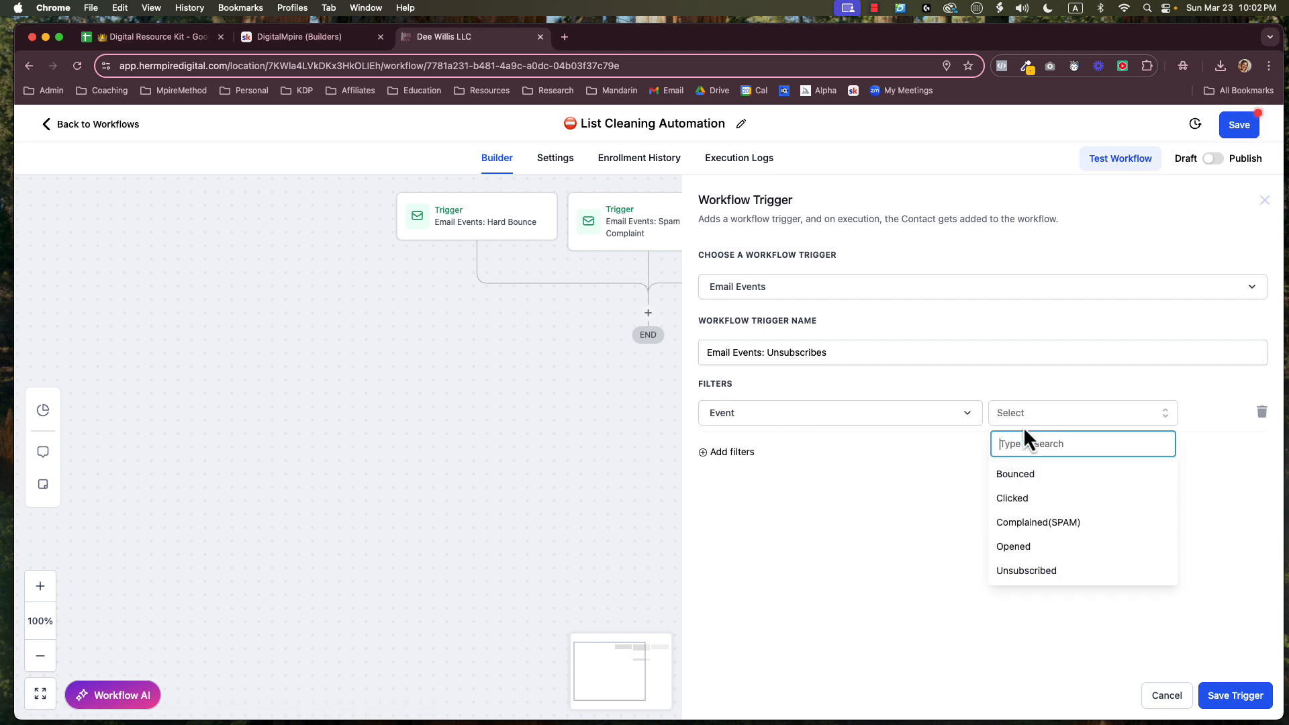
{"action": "left_click", "coordinate": [1027, 570]}
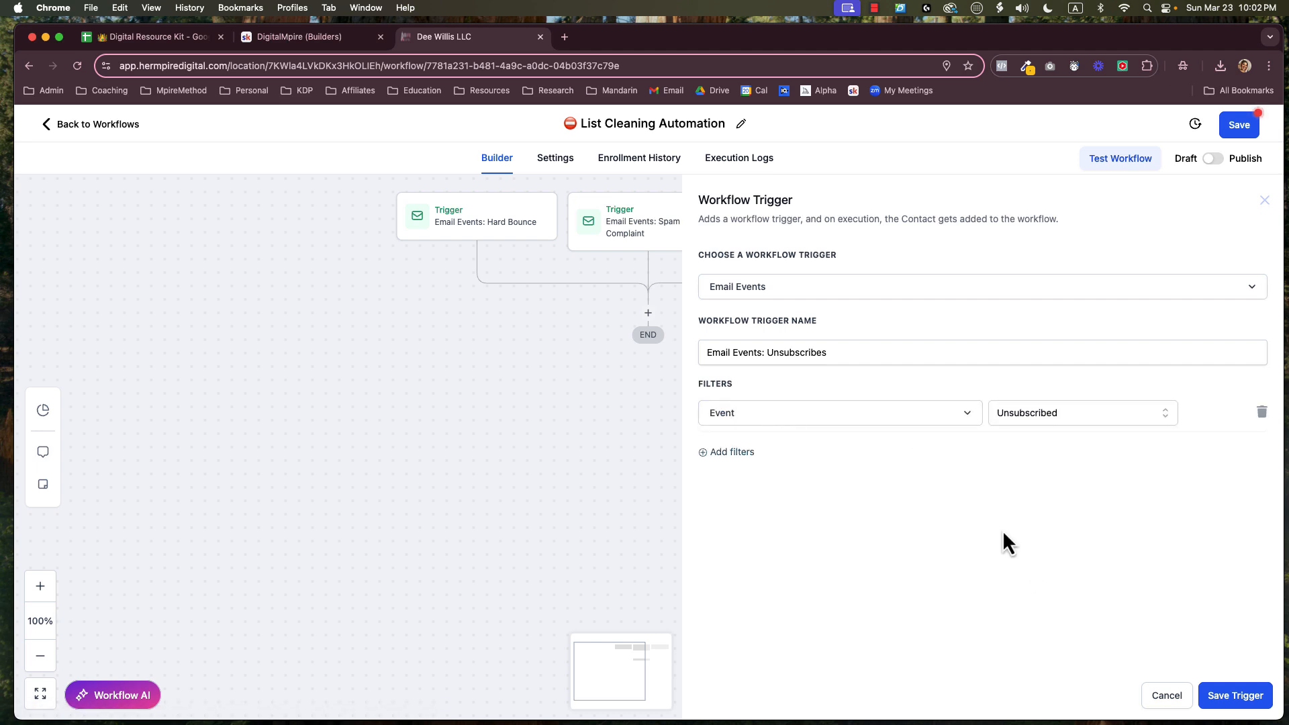
{"action": "left_click", "coordinate": [1233, 695]}
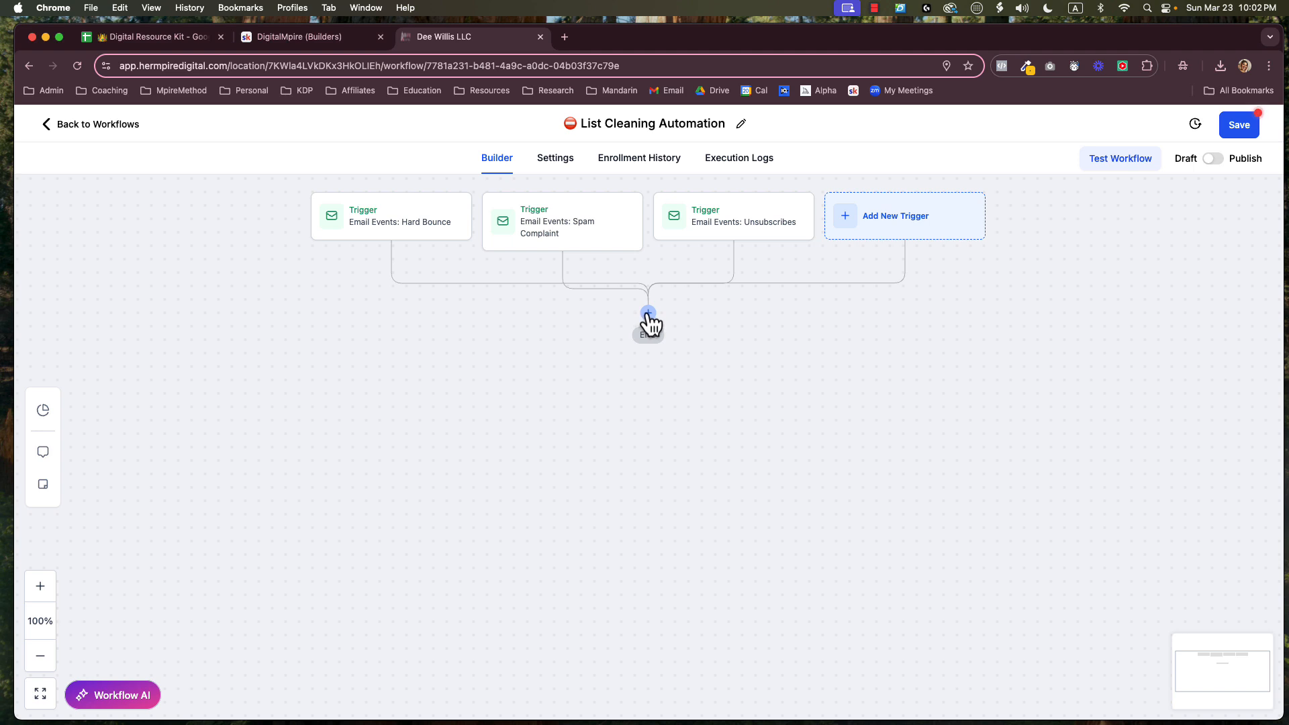
{"action": "left_click", "coordinate": [648, 312]}
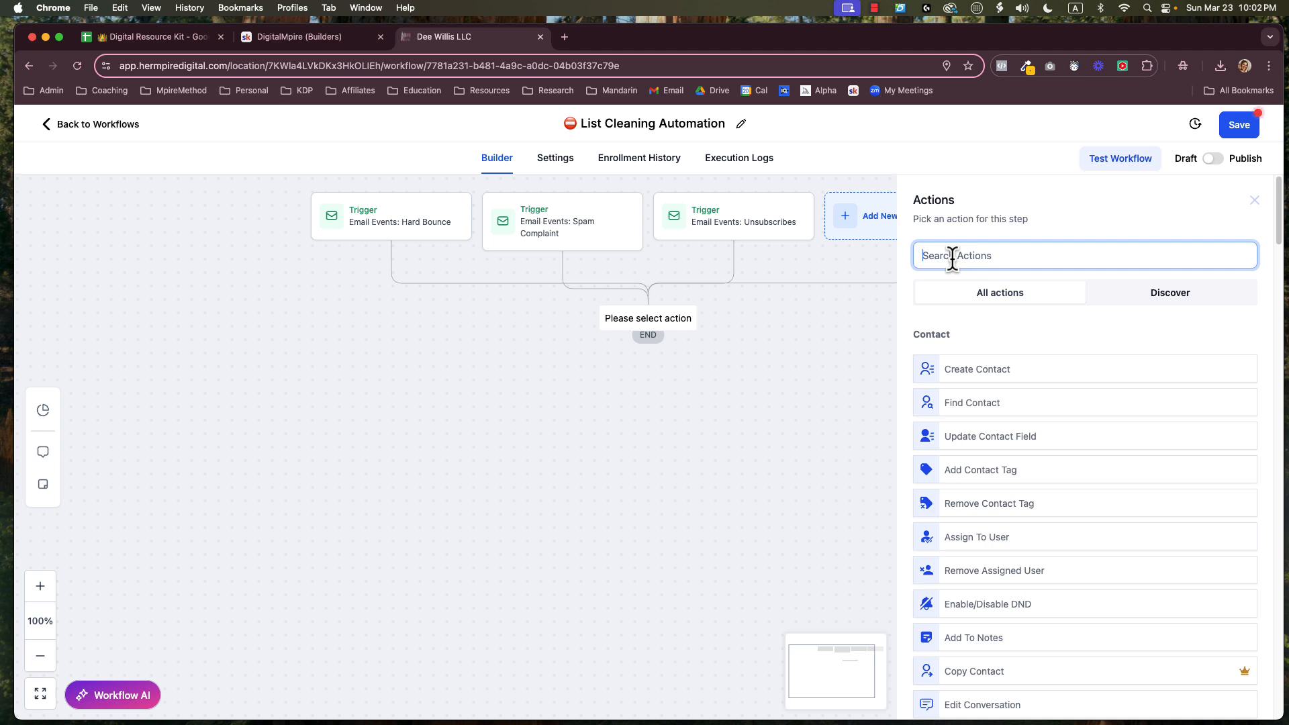
{"action": "type", "text": "if"}
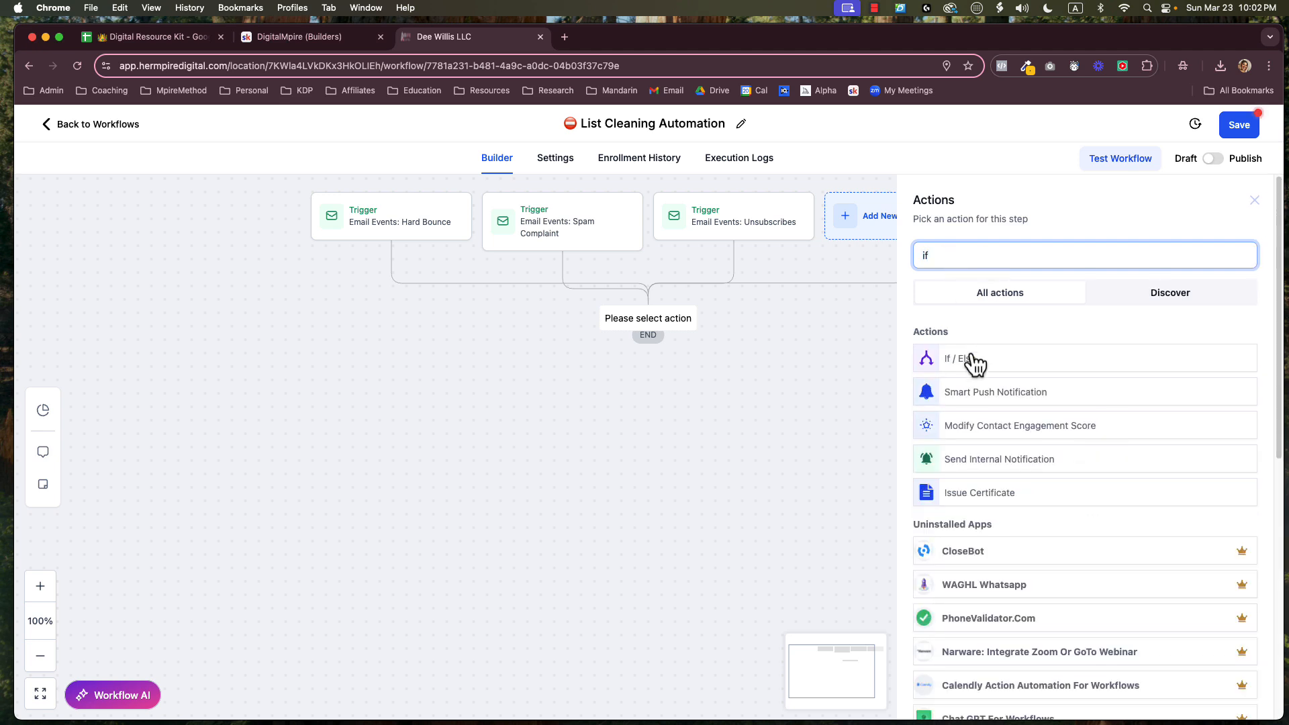
{"action": "left_click", "coordinate": [973, 364]}
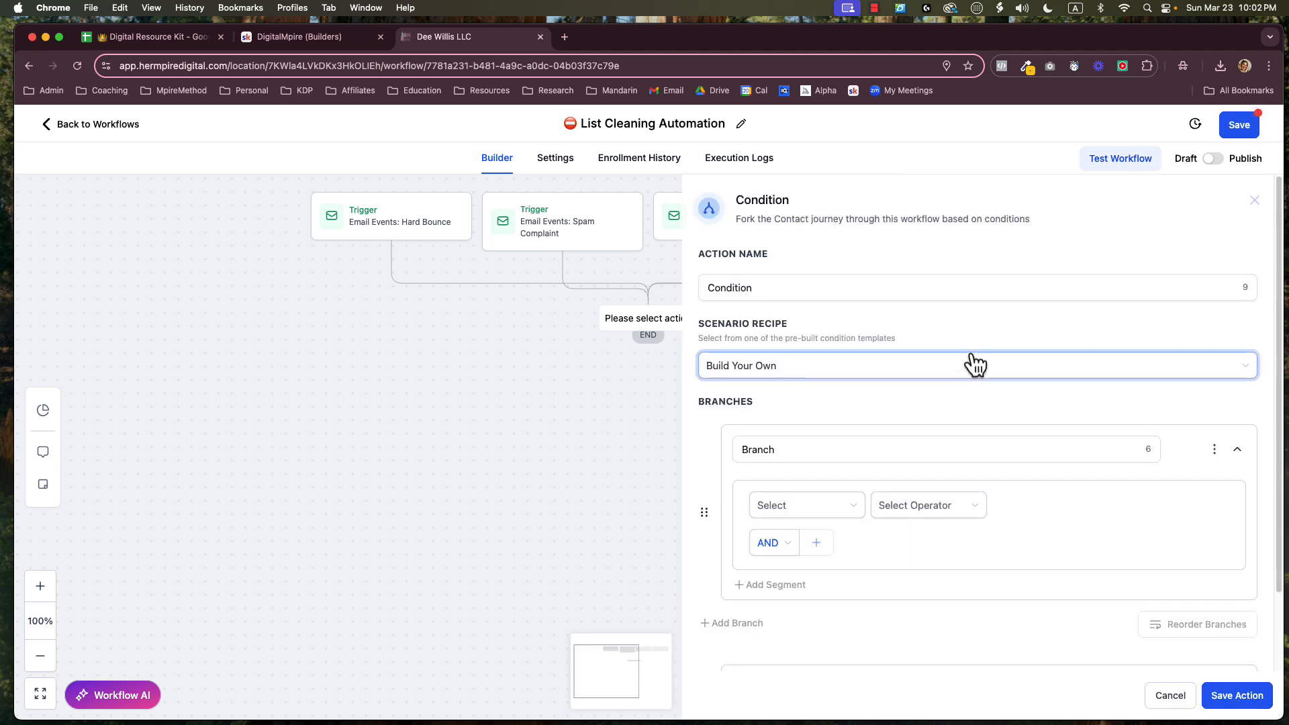
{"action": "left_click", "coordinate": [795, 372]}
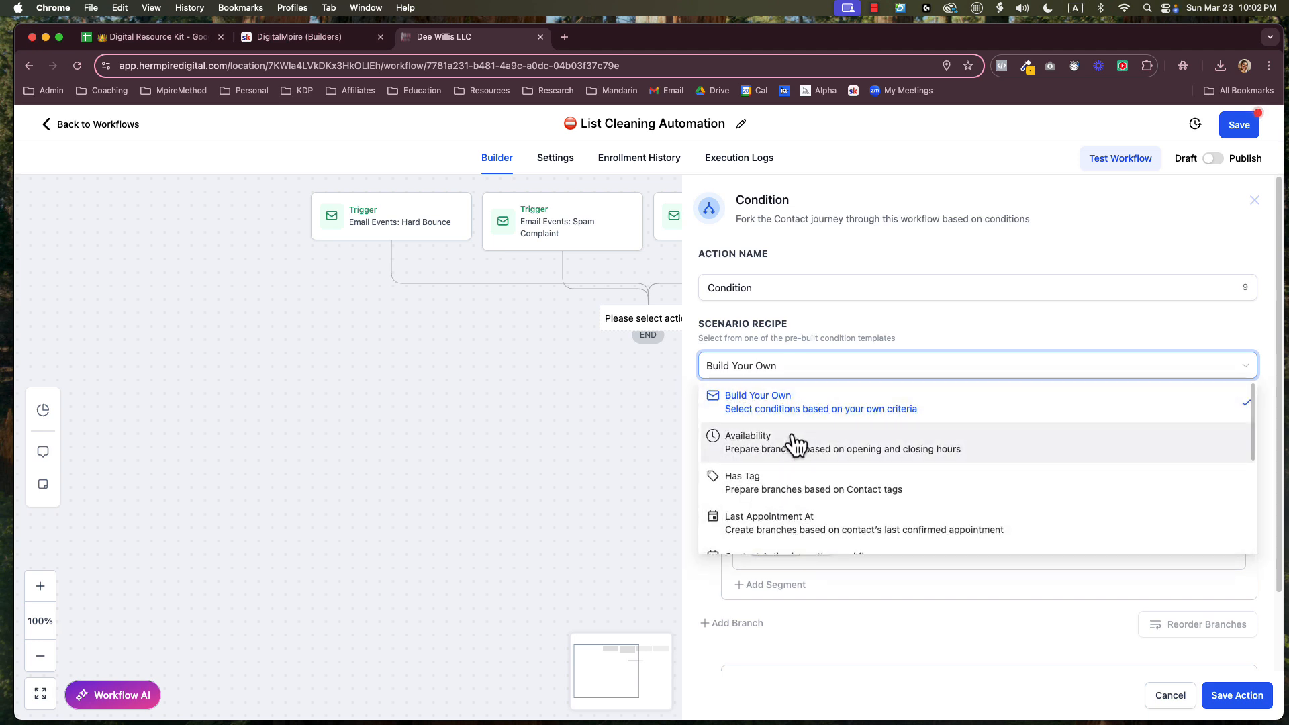
{"action": "scroll", "coordinate": [808, 500], "scroll_direction": "down", "scroll_amount": 5}
{"action": "scroll", "coordinate": [790, 445], "scroll_direction": "up", "scroll_amount": 3}
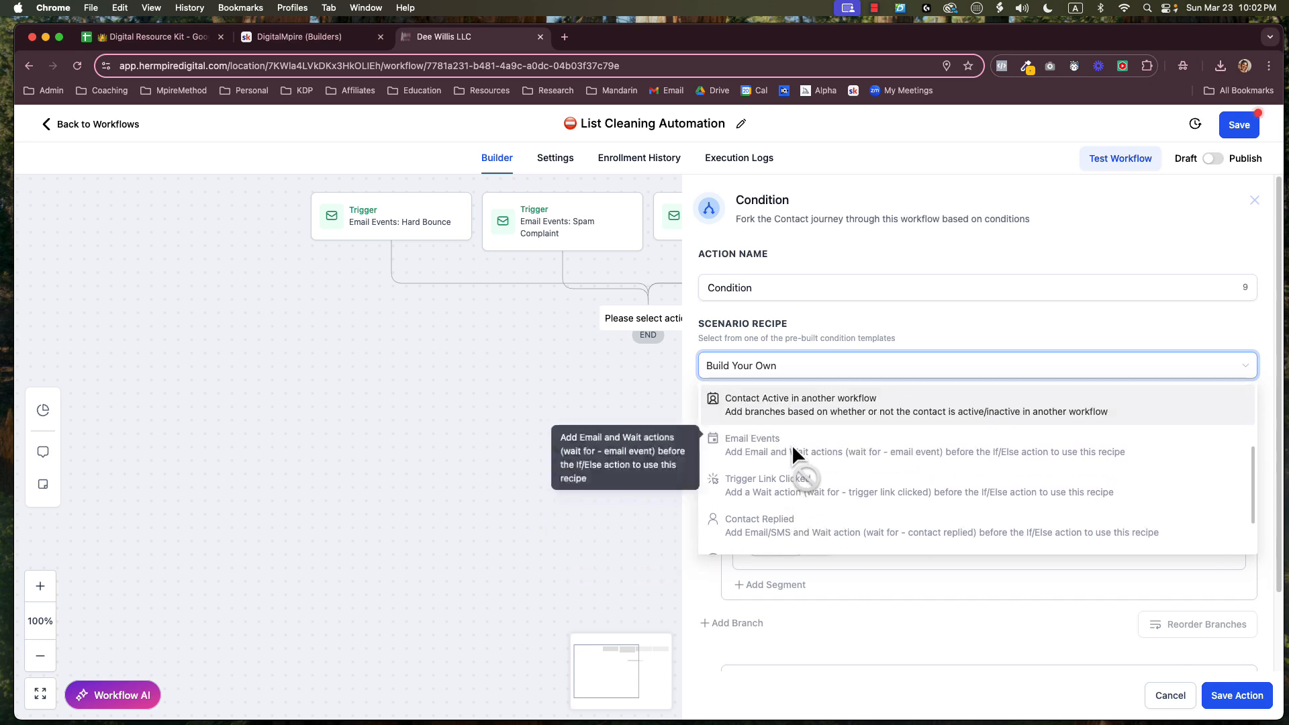
{"action": "scroll", "coordinate": [819, 440], "scroll_direction": "up", "scroll_amount": 4}
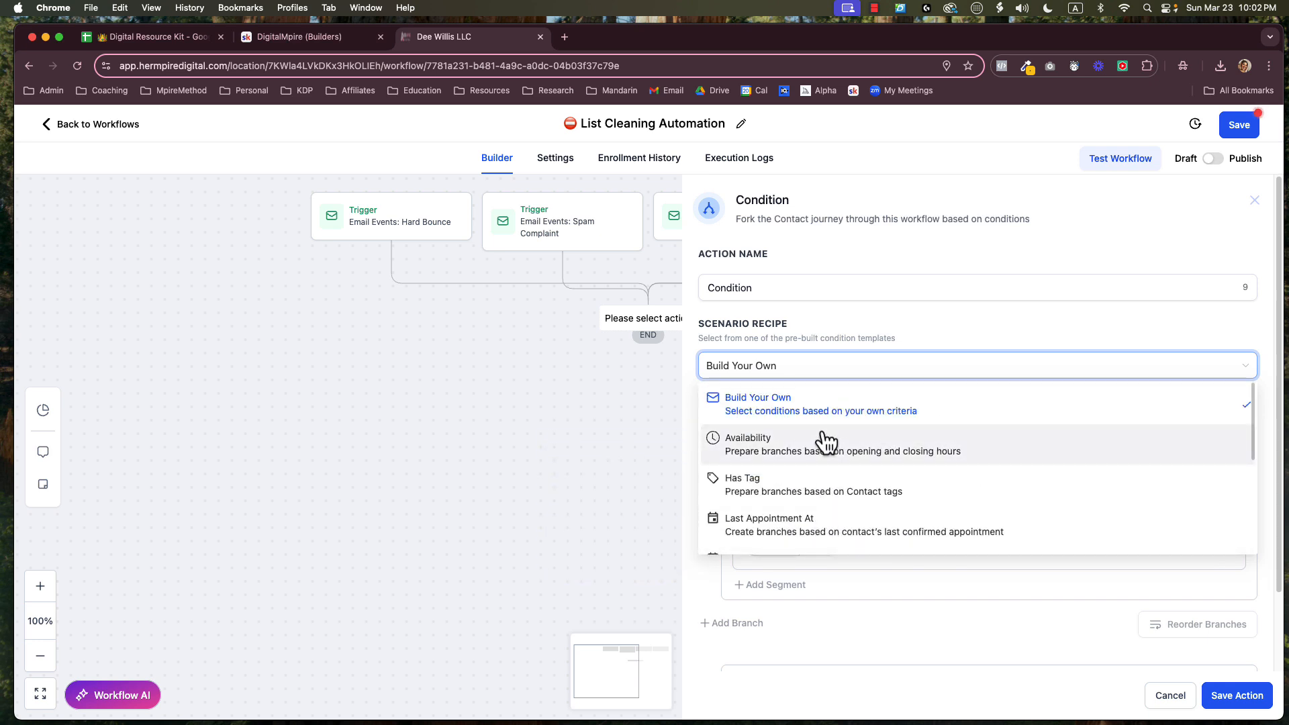
{"action": "left_click", "coordinate": [779, 402]}
{"action": "left_click", "coordinate": [800, 449]}
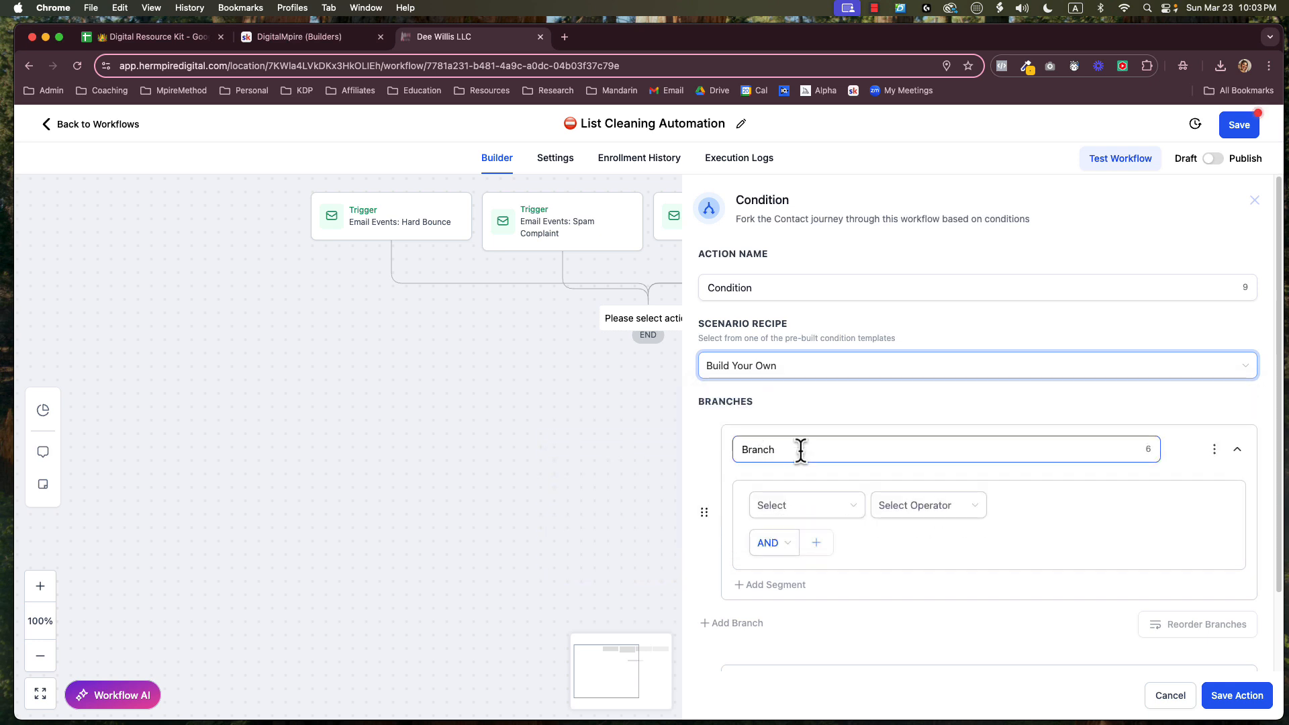
{"action": "scroll", "coordinate": [805, 461], "scroll_direction": "down", "scroll_amount": 3}
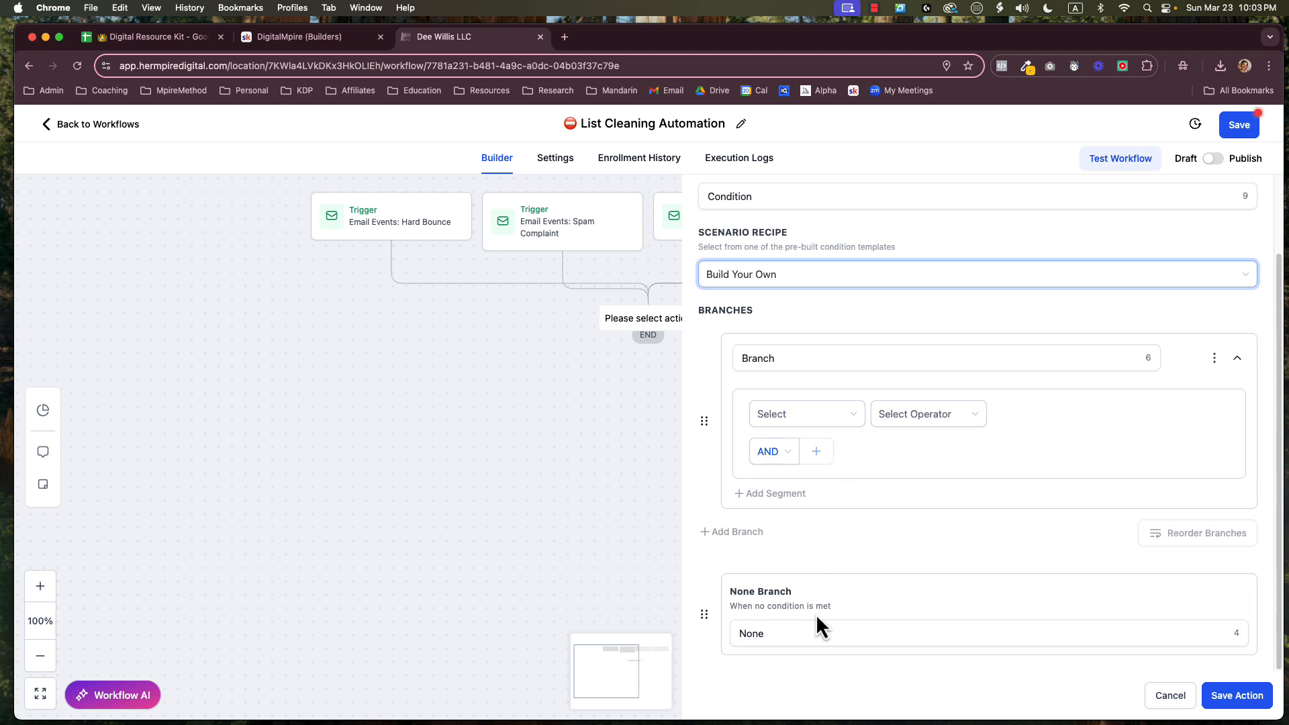
{"action": "left_click", "coordinate": [773, 356]}
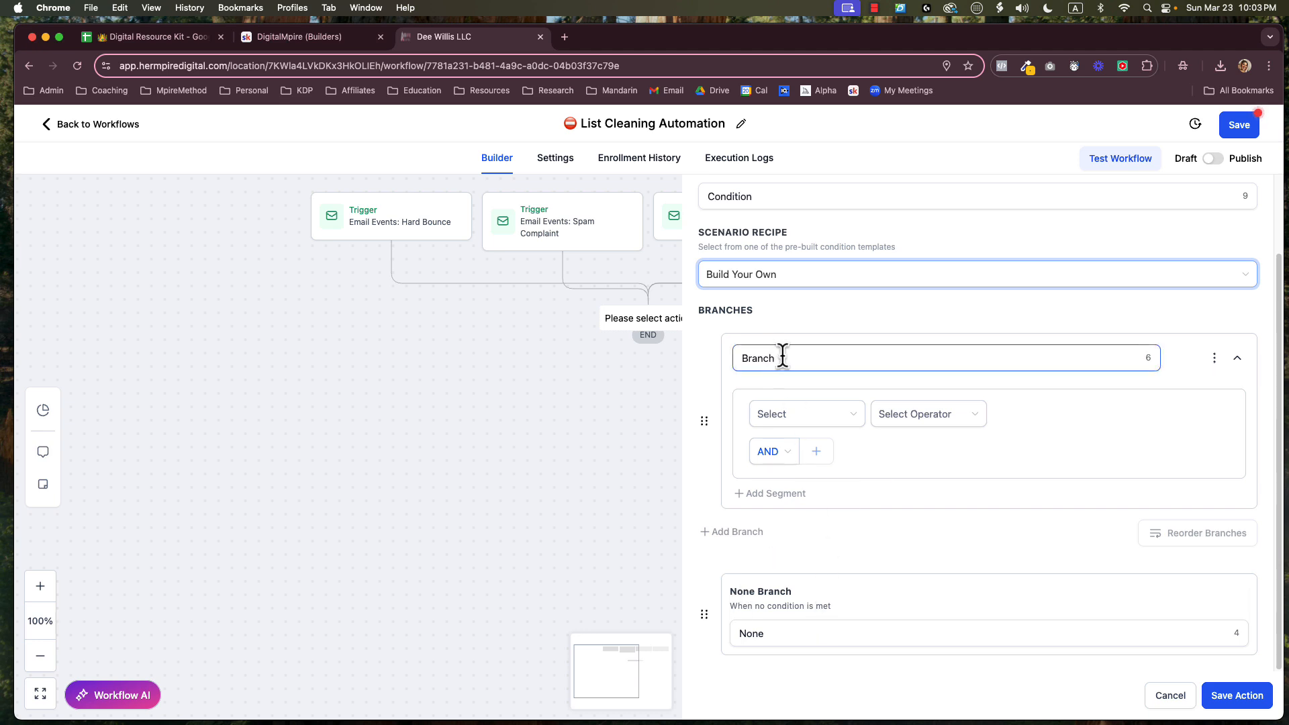
{"action": "double_click", "coordinate": [783, 356]}
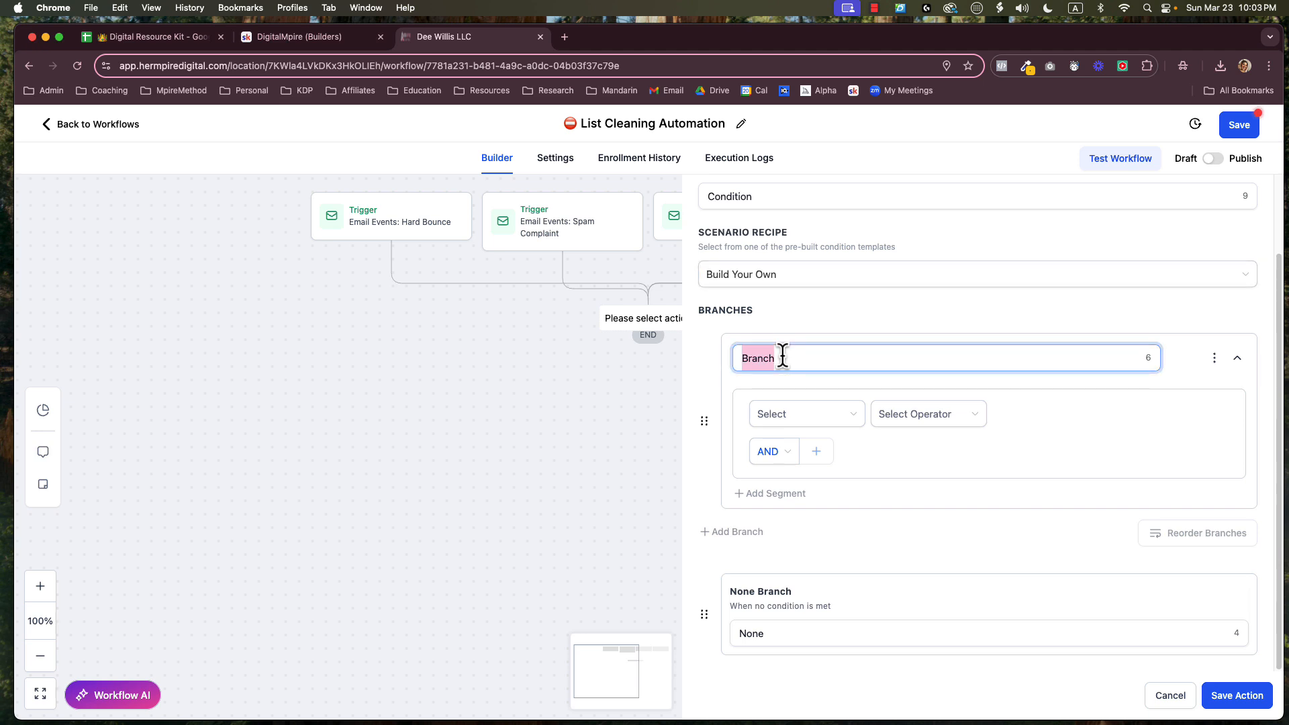
{"action": "type", "text": "Hard Bounce"}
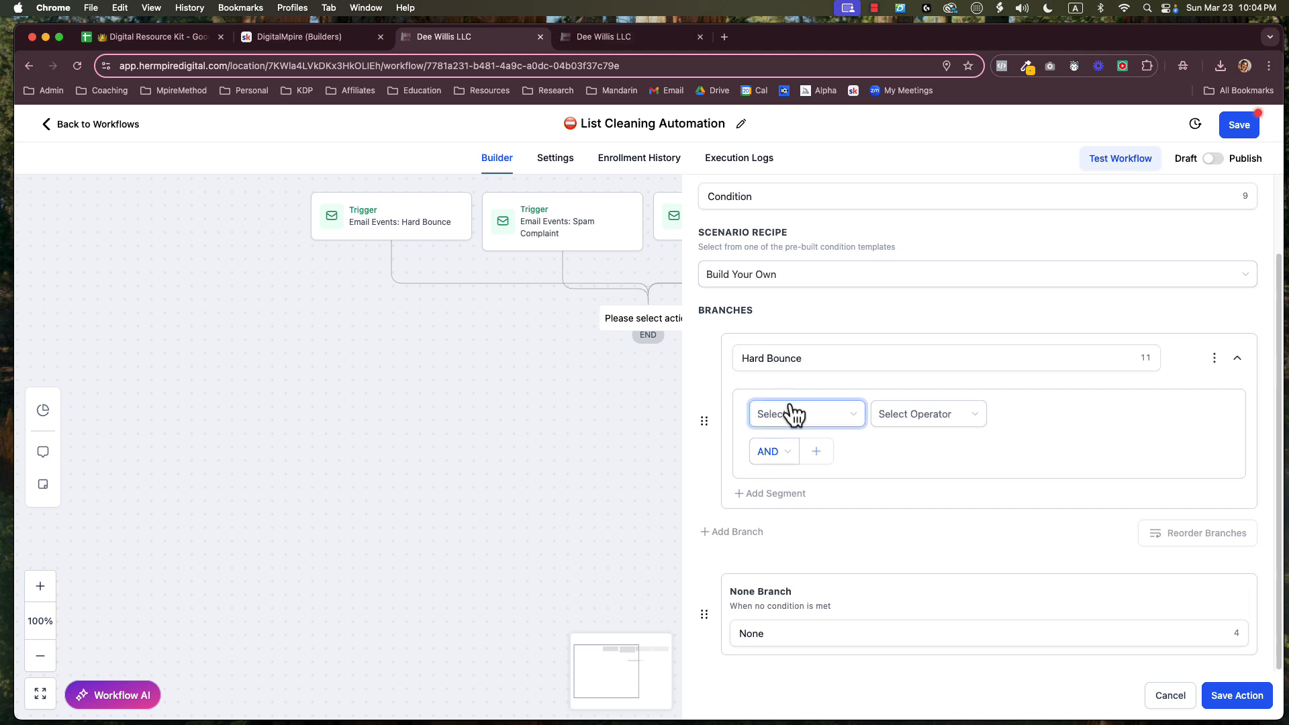
{"action": "left_click", "coordinate": [832, 423]}
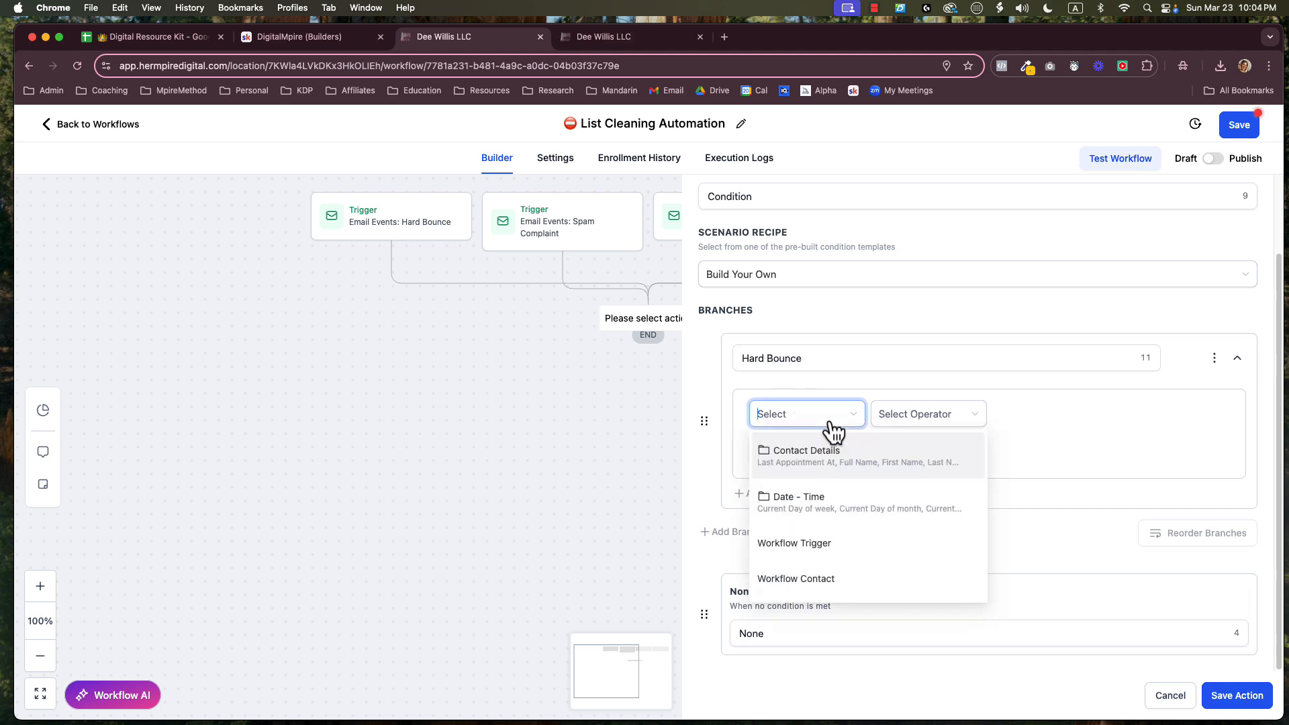
{"action": "left_click", "coordinate": [815, 544]}
{"action": "left_click", "coordinate": [948, 426]}
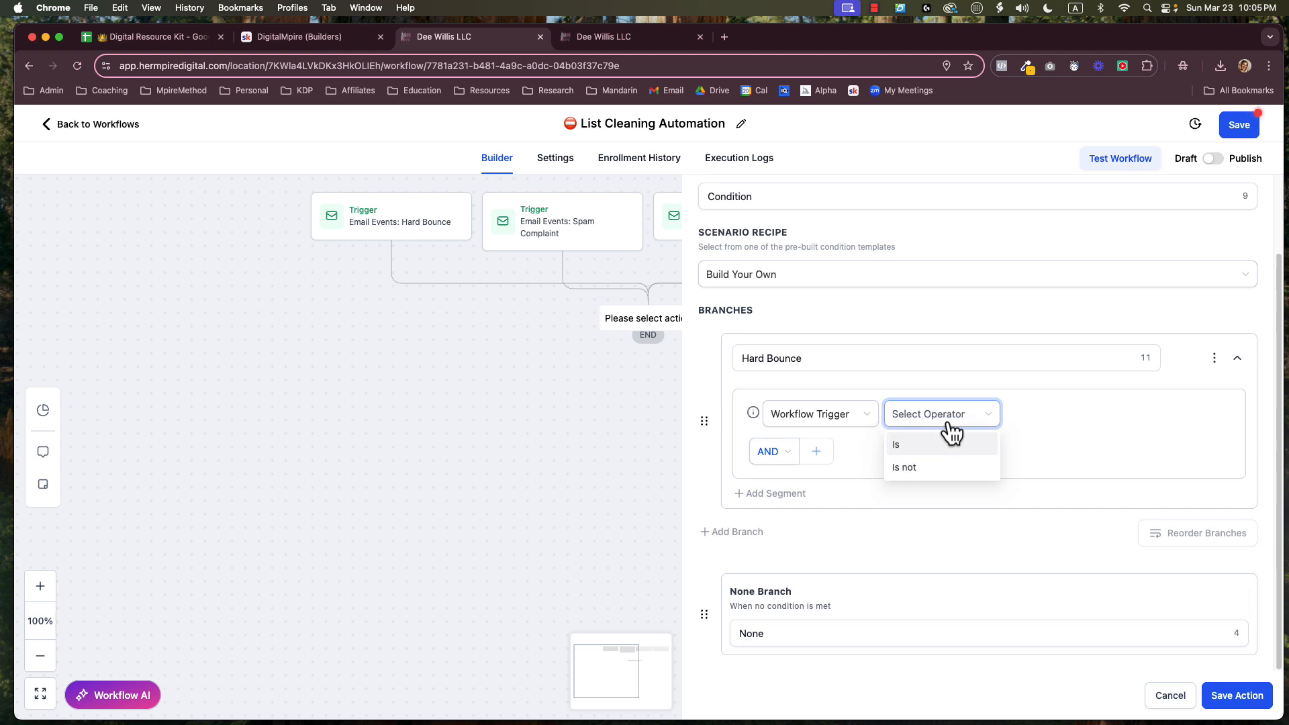
{"action": "left_click", "coordinate": [949, 444]}
{"action": "left_click", "coordinate": [1081, 423]}
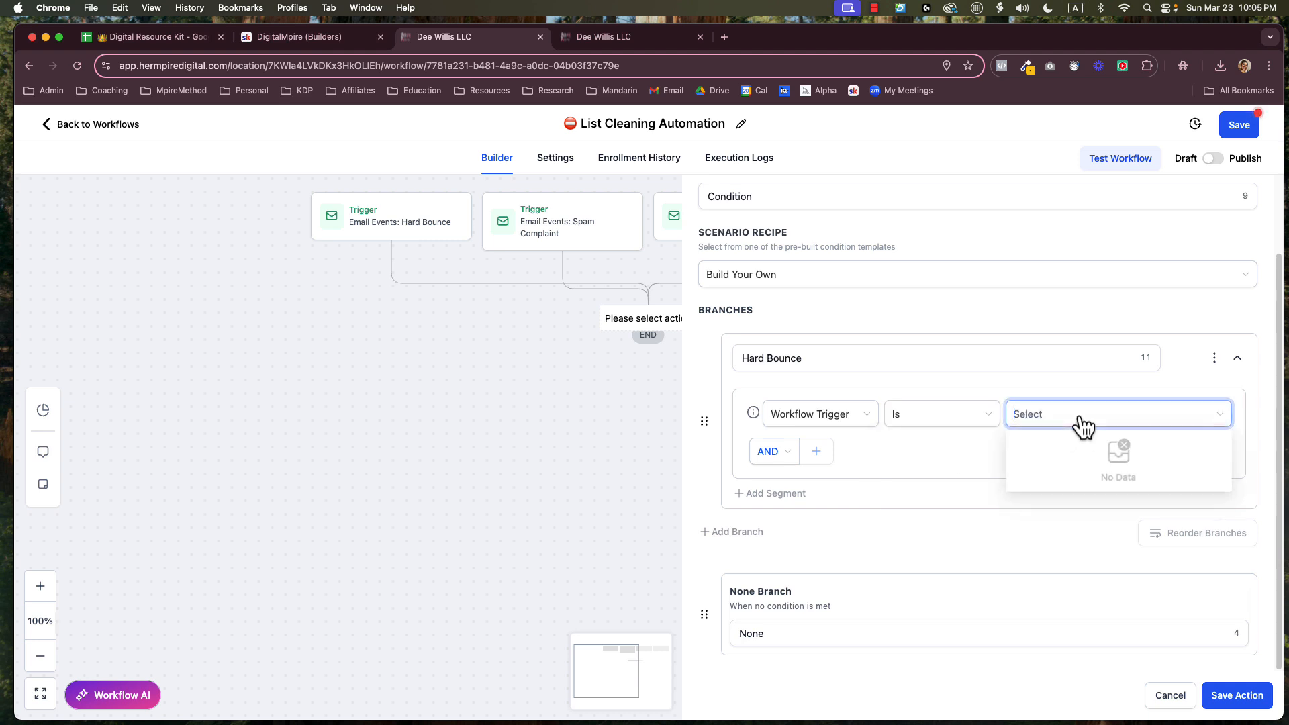
{"action": "left_click", "coordinate": [968, 452]}
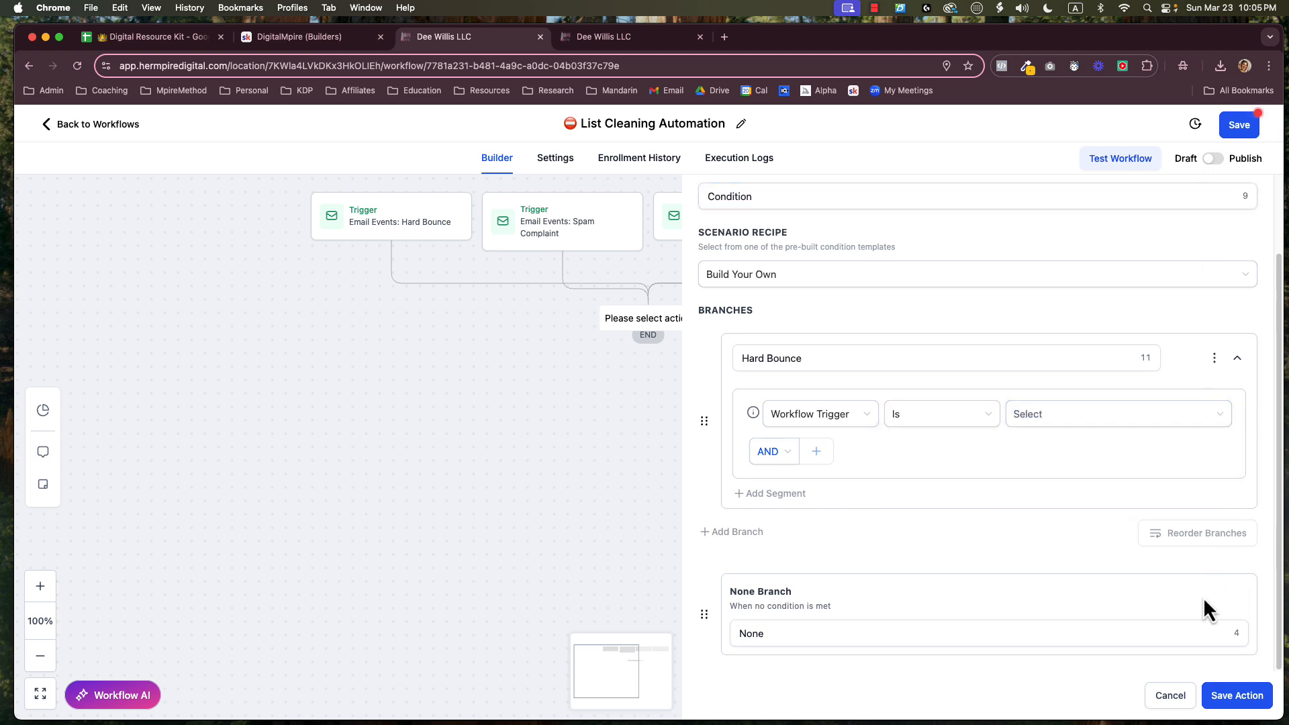
{"action": "left_click", "coordinate": [1171, 696]}
- Save the workflow with its three triggers and reload the page
{"action": "left_click", "coordinate": [1235, 125]}
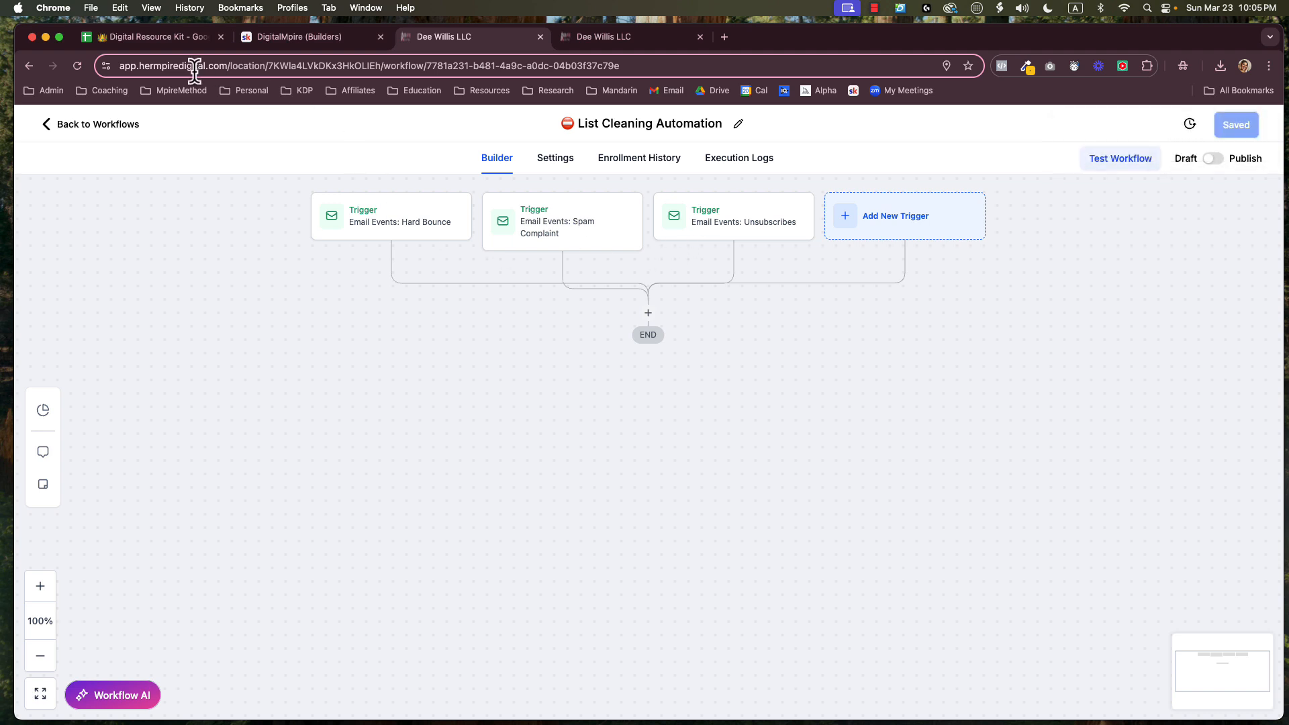
{"action": "left_click", "coordinate": [77, 65]}
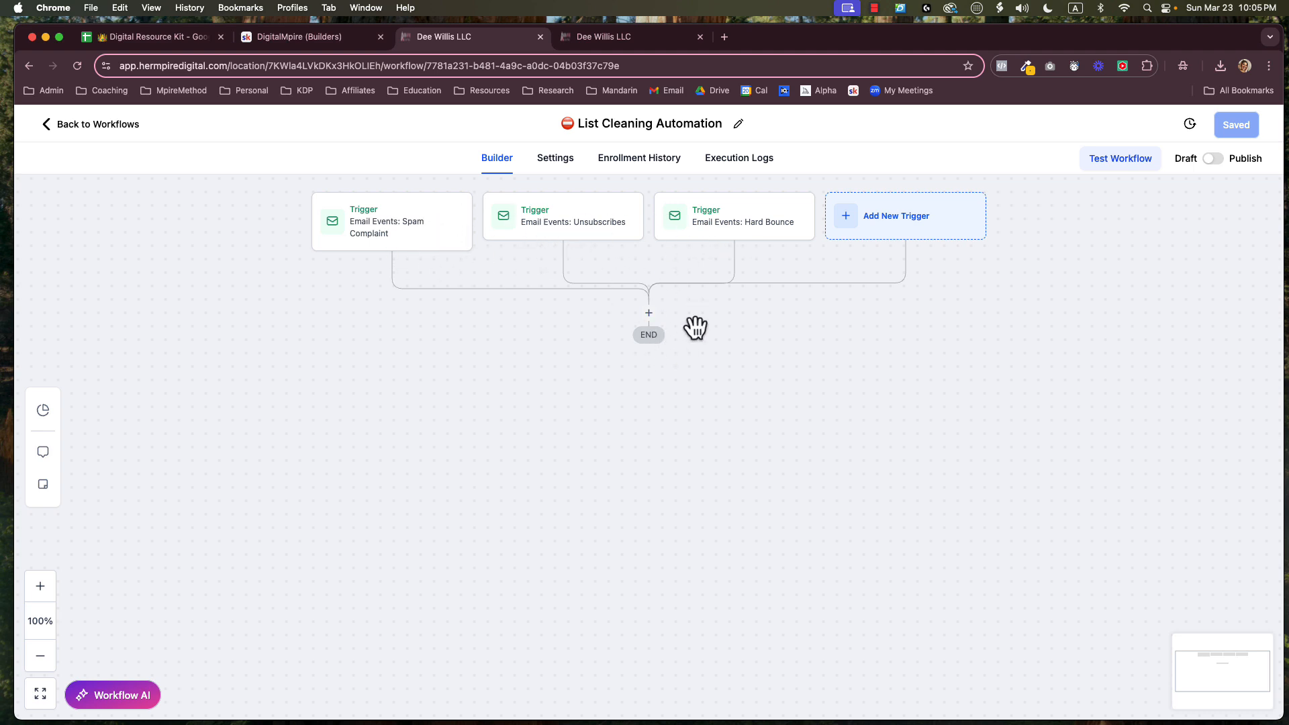
- Add an If / Else action below the triggers and name its first branch "Spam Compliant"
{"action": "left_click", "coordinate": [649, 313]}
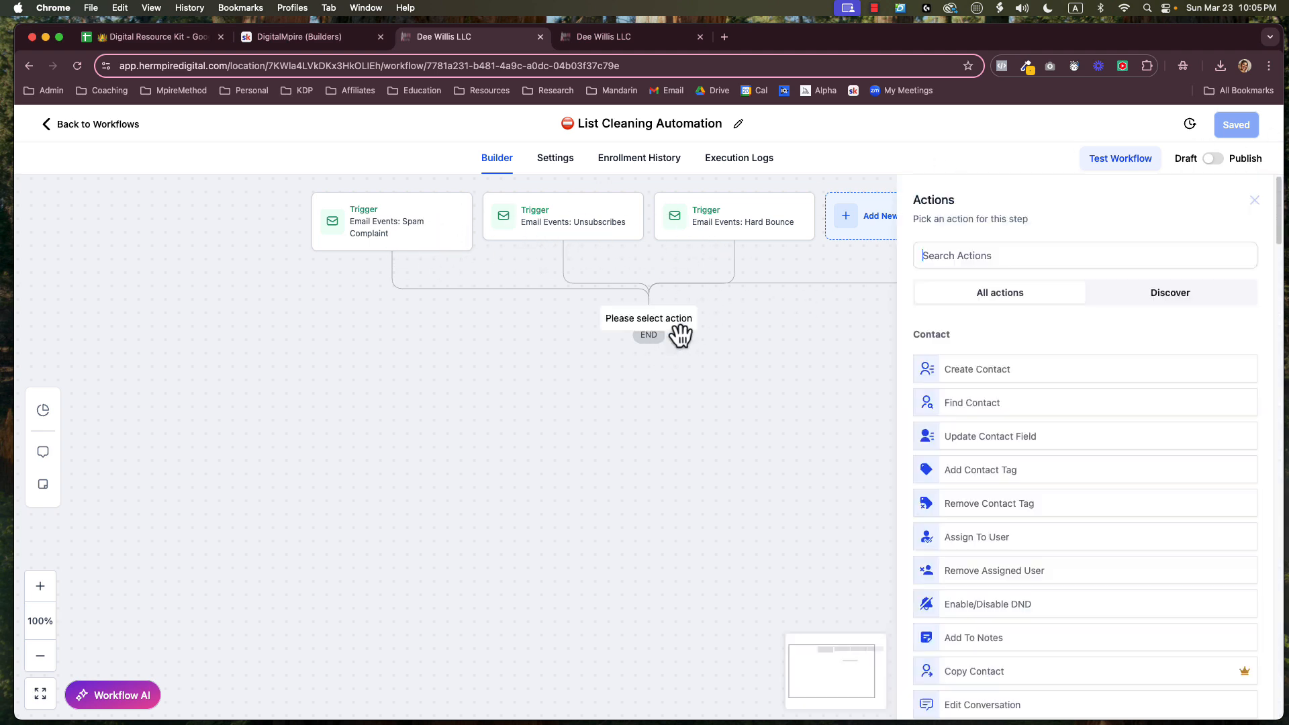
{"action": "type", "text": "if/"}
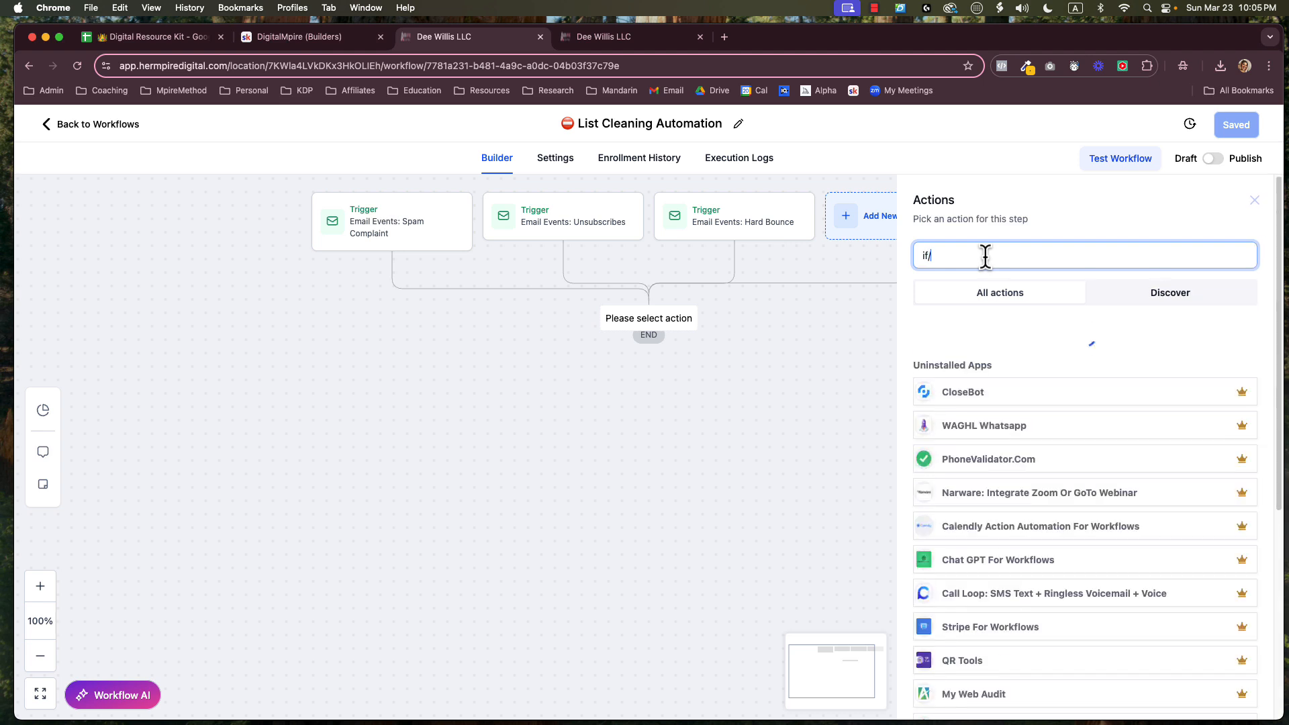
{"action": "key", "text": "BackSpace"}
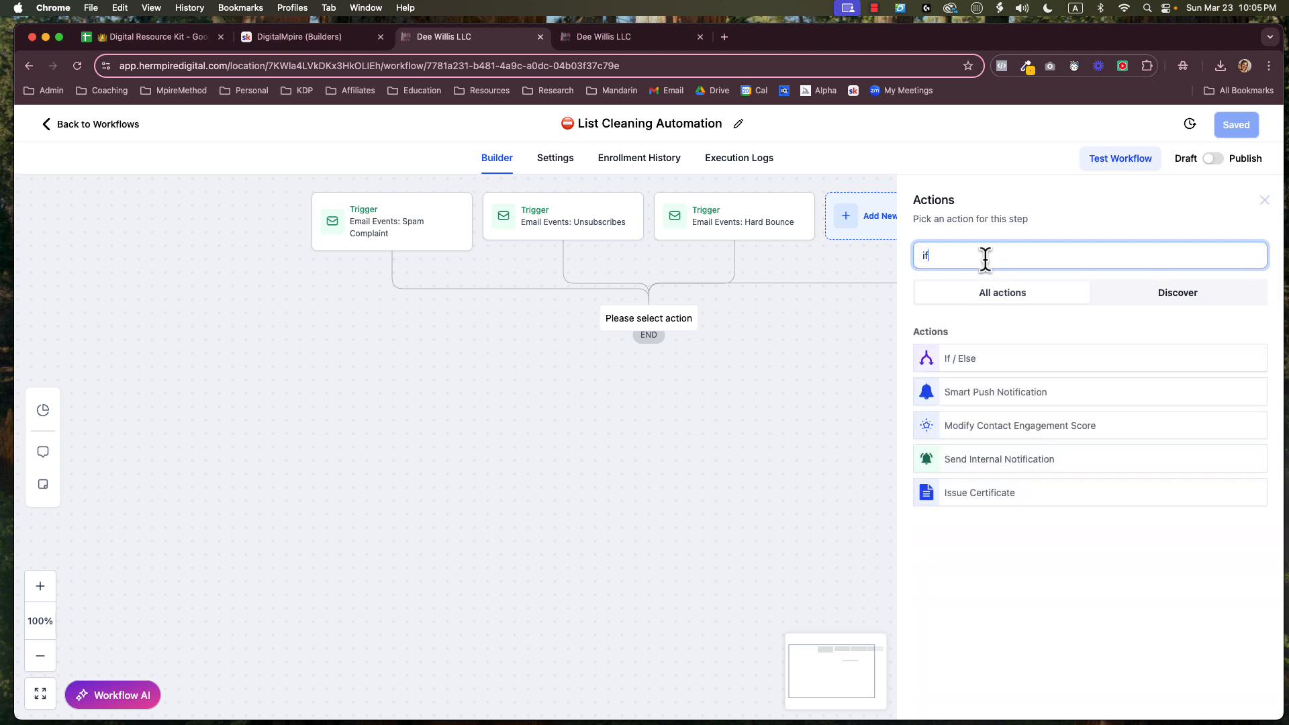
{"action": "left_click", "coordinate": [993, 365]}
{"action": "double_click", "coordinate": [794, 449]}
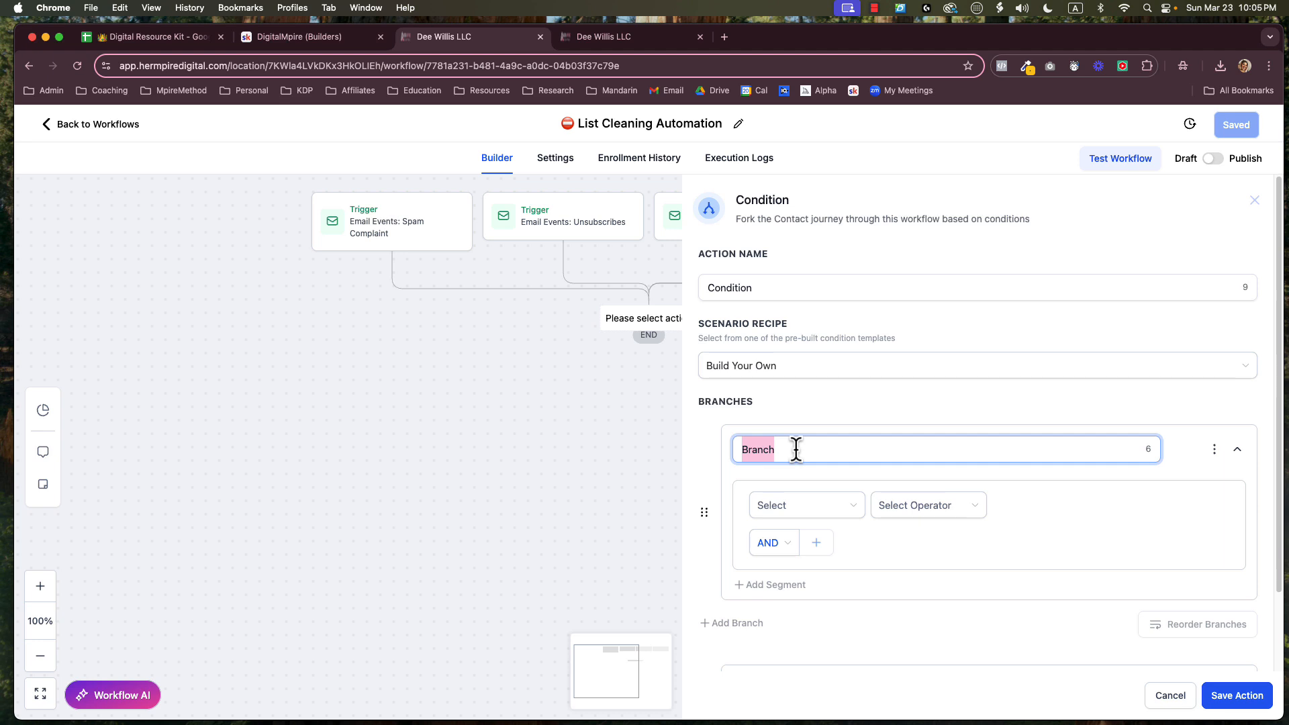
{"action": "type", "text": "Spam Compliant"}
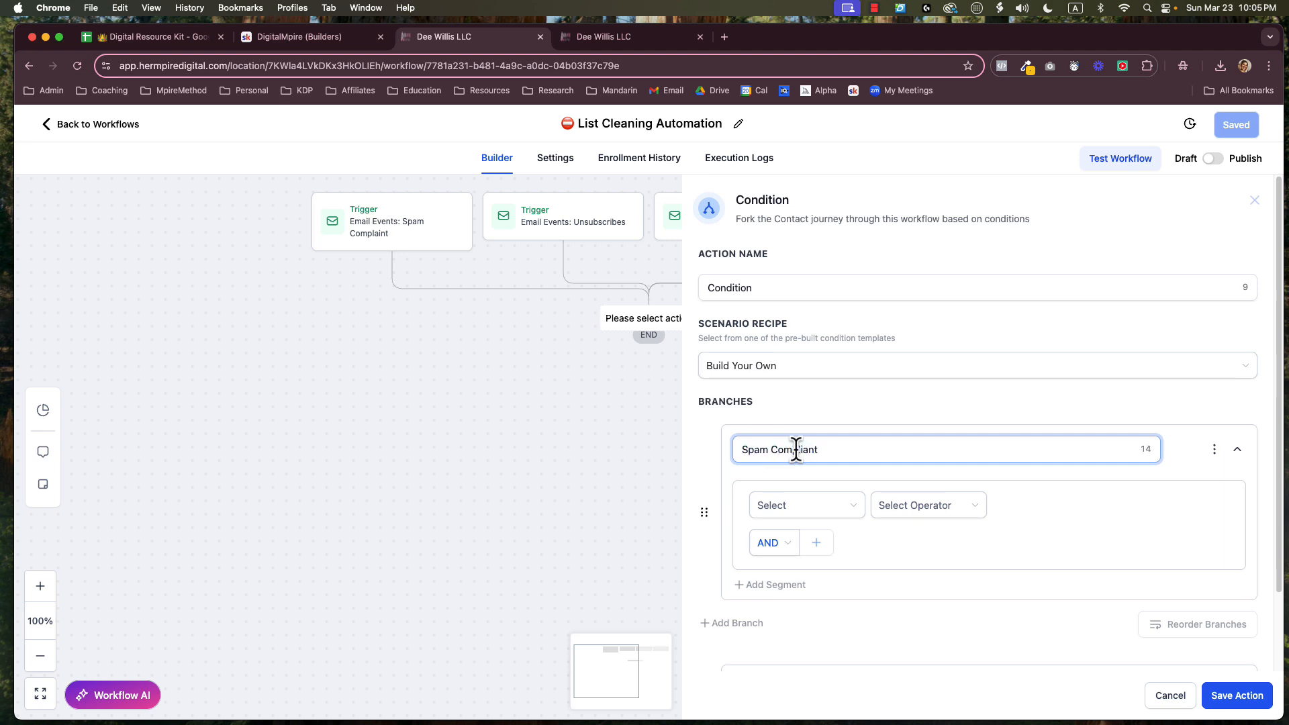
- Set the branch's condition to Workflow Trigger Is "Email Events: Spam Complaint"
{"action": "left_click", "coordinate": [794, 513]}
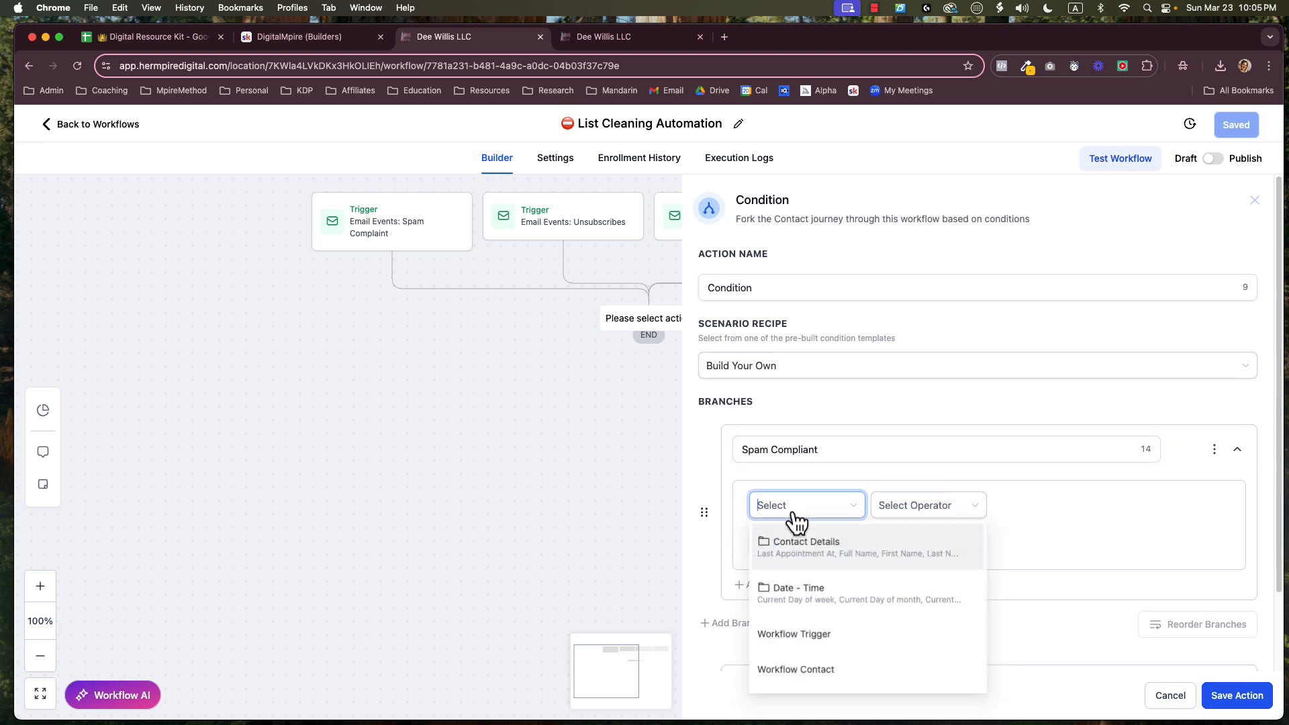
{"action": "left_click", "coordinate": [806, 633]}
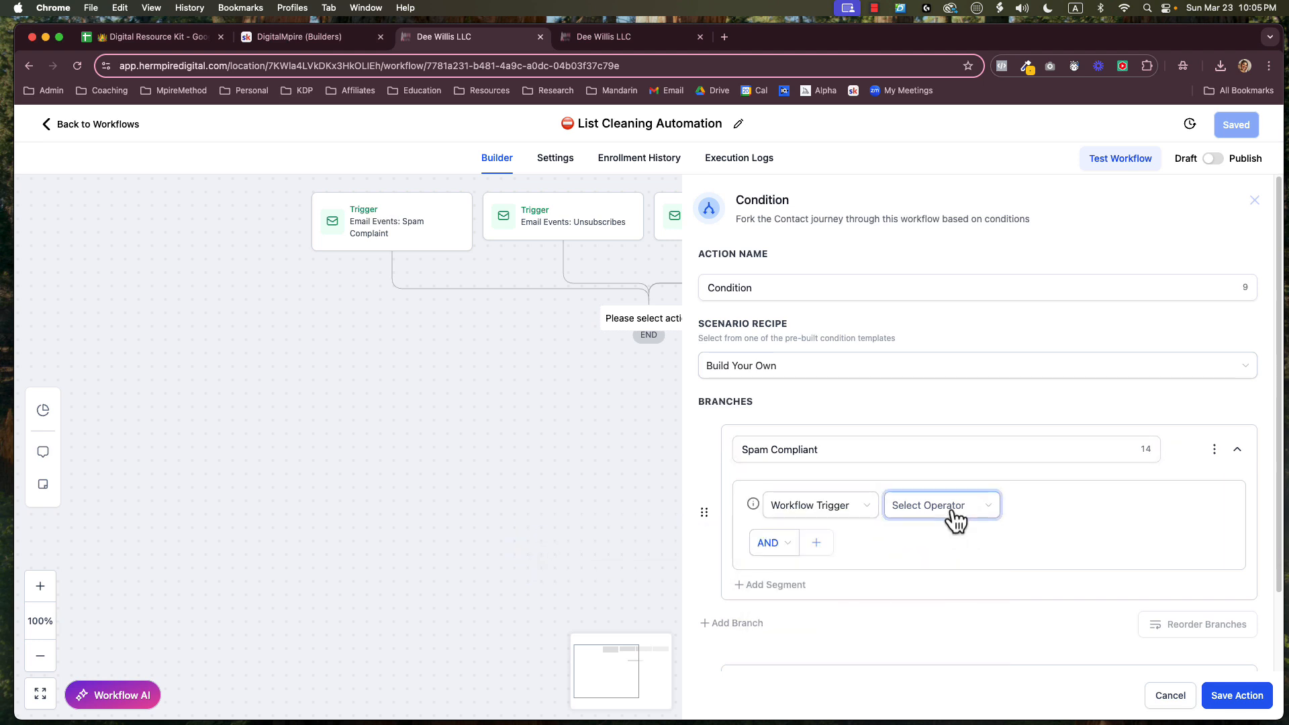
{"action": "left_click", "coordinate": [956, 520]}
{"action": "left_click", "coordinate": [949, 535]}
{"action": "left_click", "coordinate": [1097, 514]}
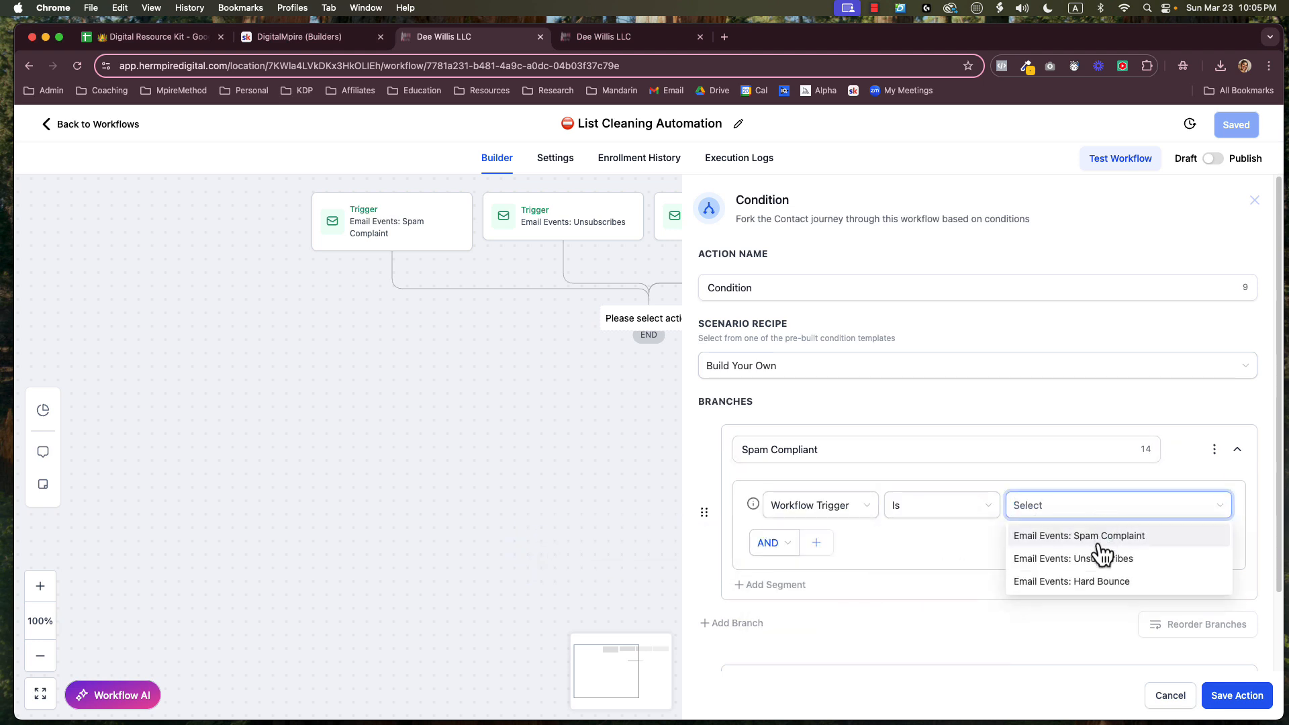
{"action": "left_click", "coordinate": [1099, 537]}
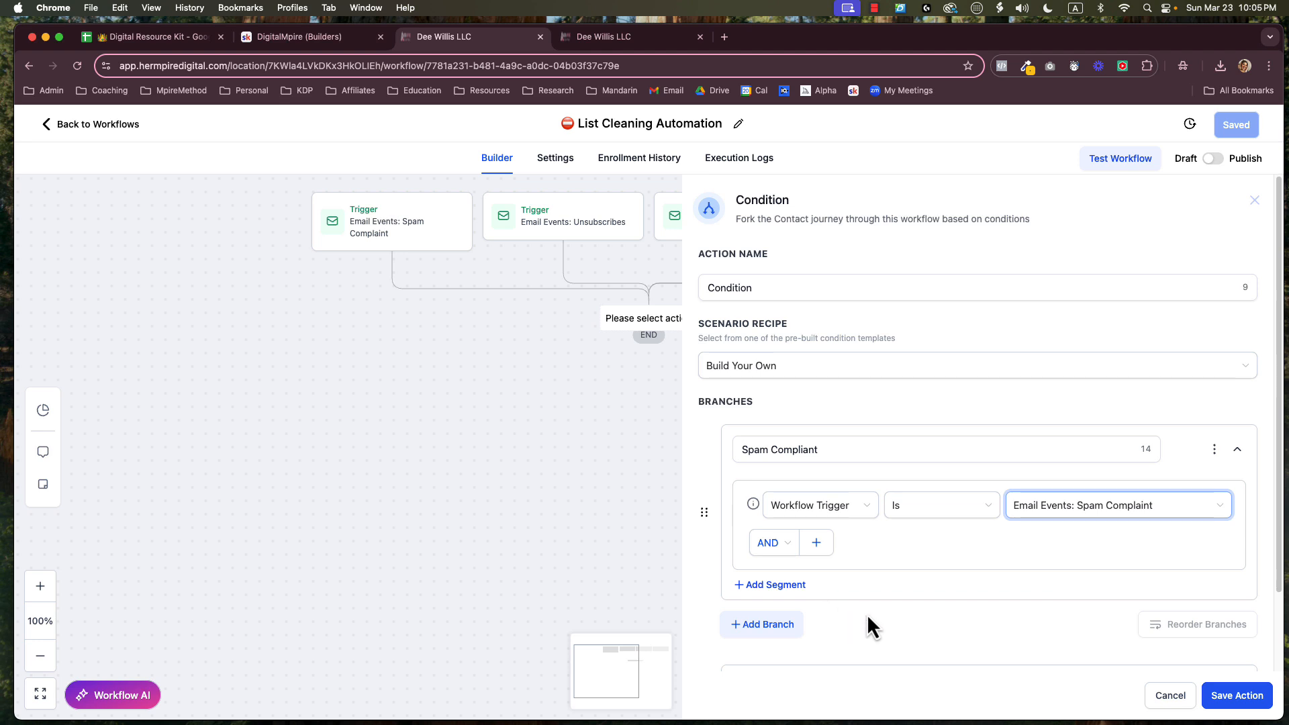
{"action": "scroll", "coordinate": [772, 624], "scroll_direction": "down", "scroll_amount": 2}
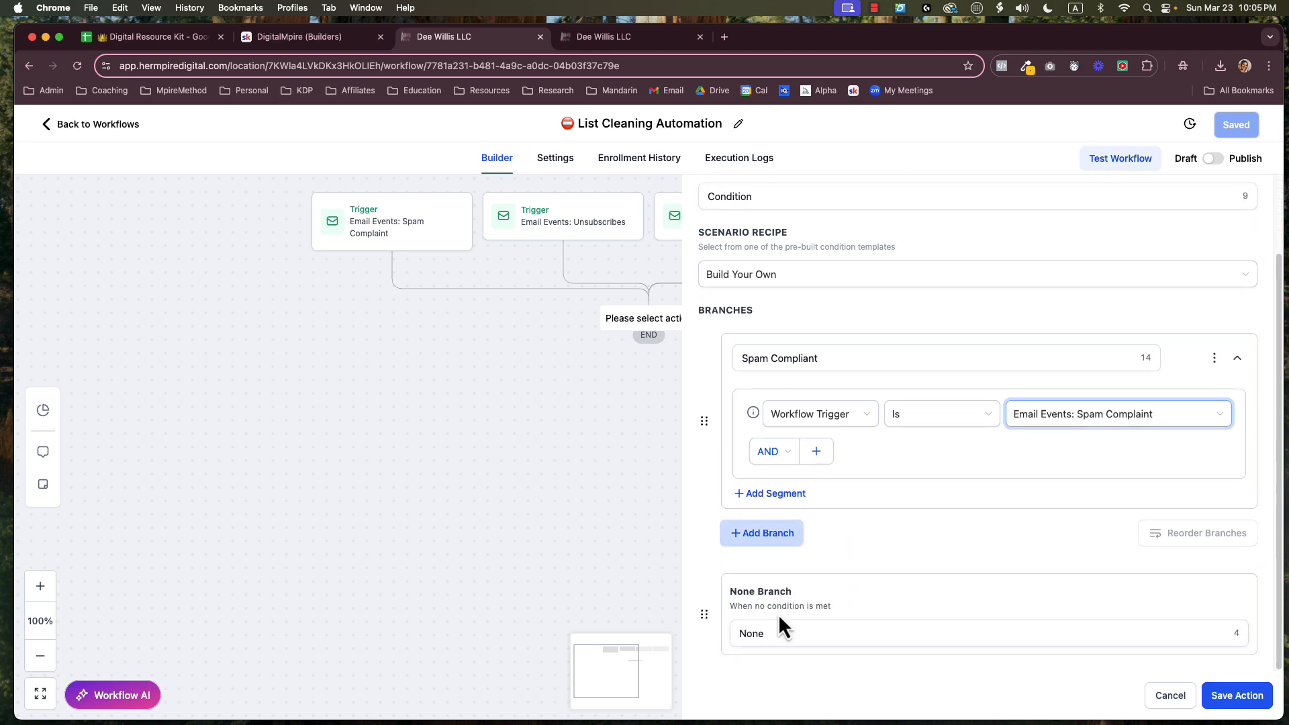
- Add a second branch to the If / Else condition and name it "Unsubscribed"
{"action": "left_click", "coordinate": [777, 535]}
{"action": "double_click", "coordinate": [788, 545]}
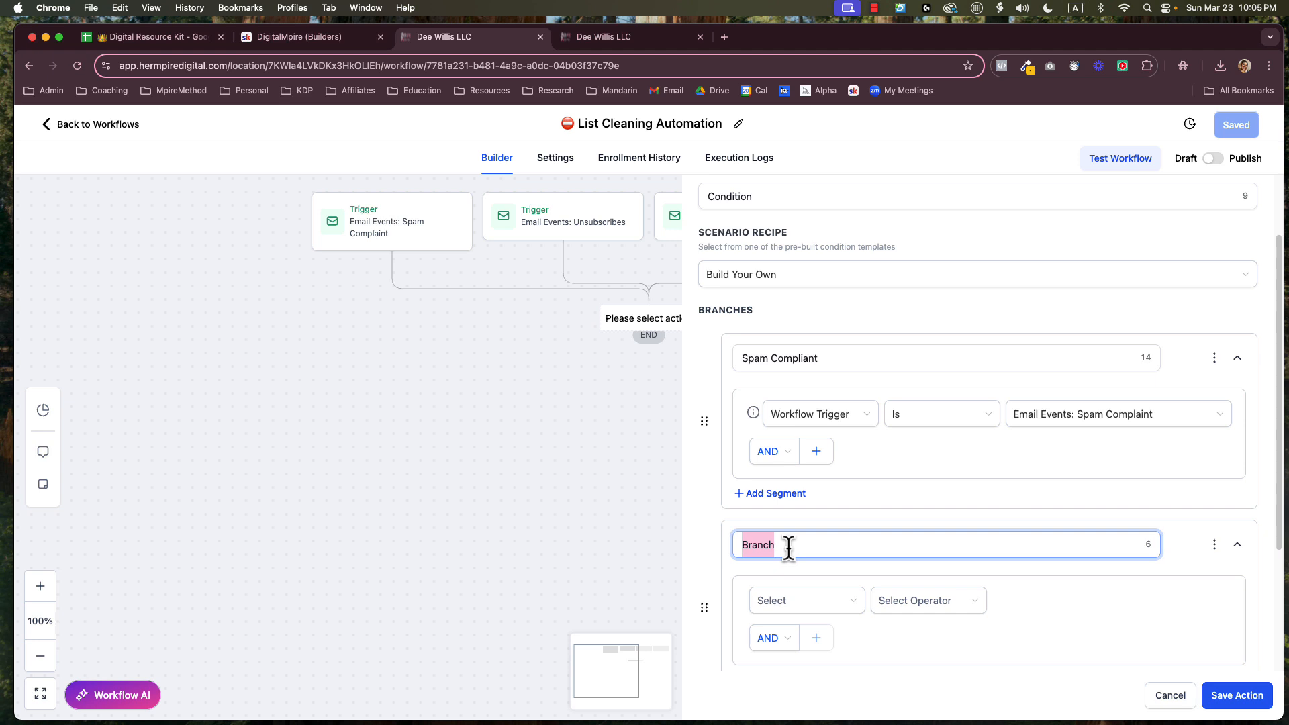
{"action": "type", "text": "Unsubscribed"}
- Set the Unsubscribed branch's condition to Workflow Trigger Is "Email Events: Unsubscribes"
{"action": "scroll", "coordinate": [870, 574], "scroll_direction": "down", "scroll_amount": 3}
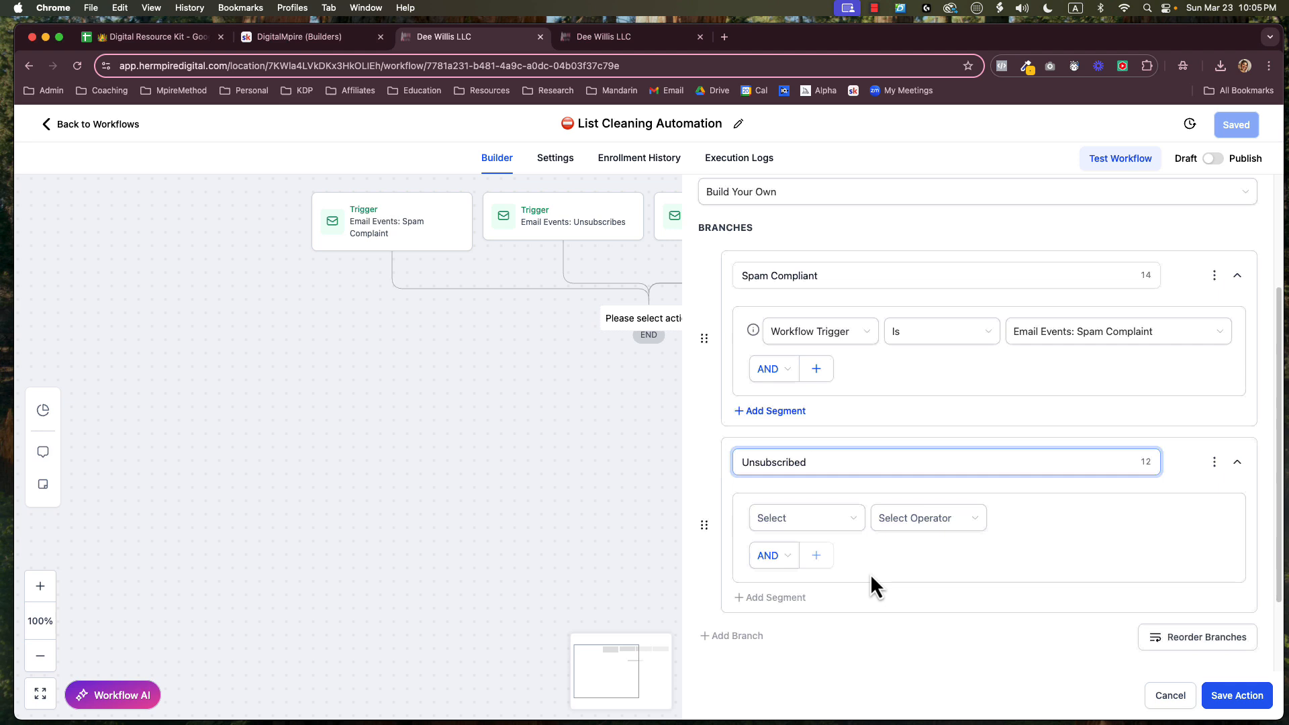
{"action": "left_click", "coordinate": [827, 502]}
{"action": "left_click", "coordinate": [817, 629]}
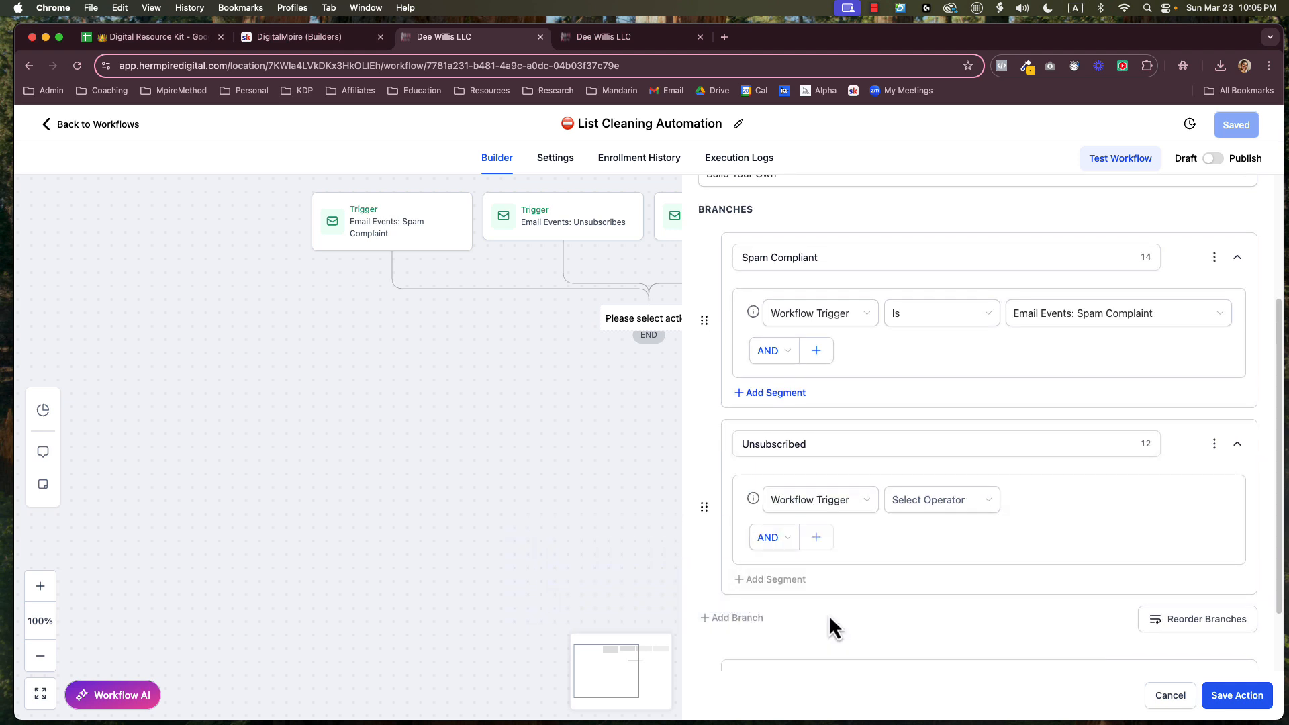
{"action": "left_click", "coordinate": [953, 511]}
{"action": "left_click", "coordinate": [947, 530]}
{"action": "left_click", "coordinate": [1082, 505]}
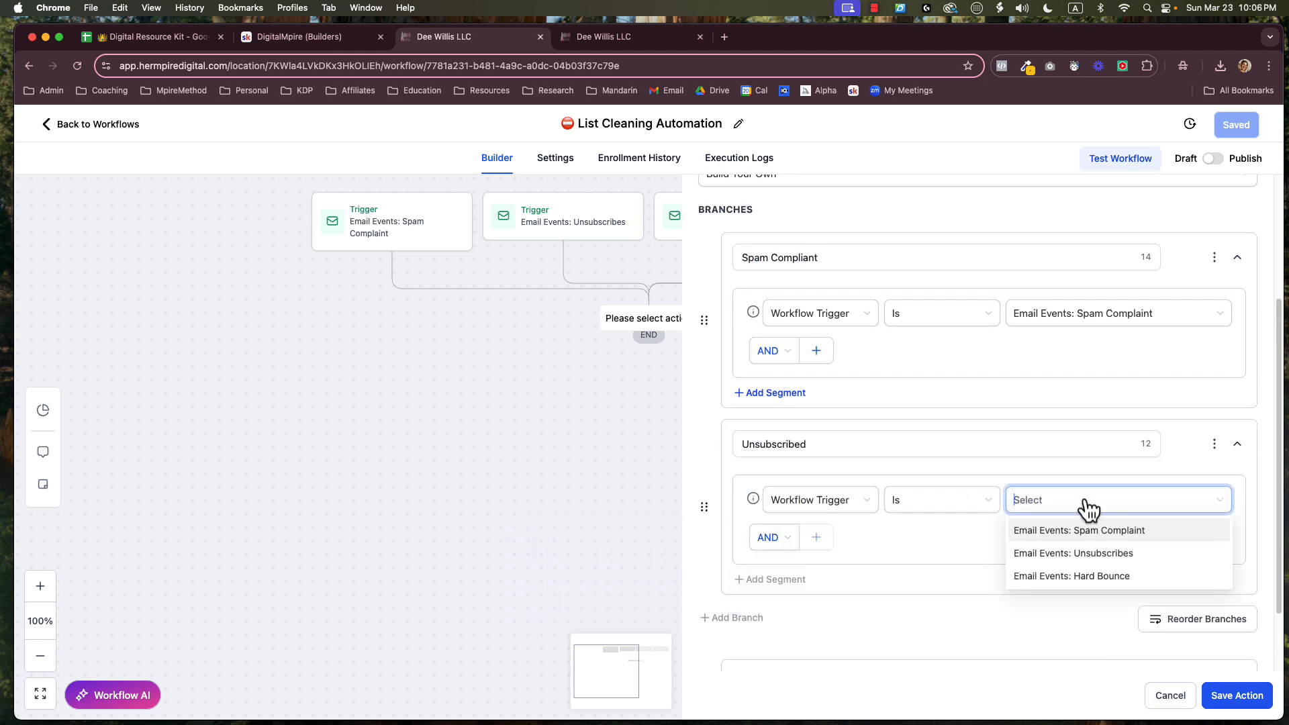
{"action": "left_click", "coordinate": [1086, 555]}
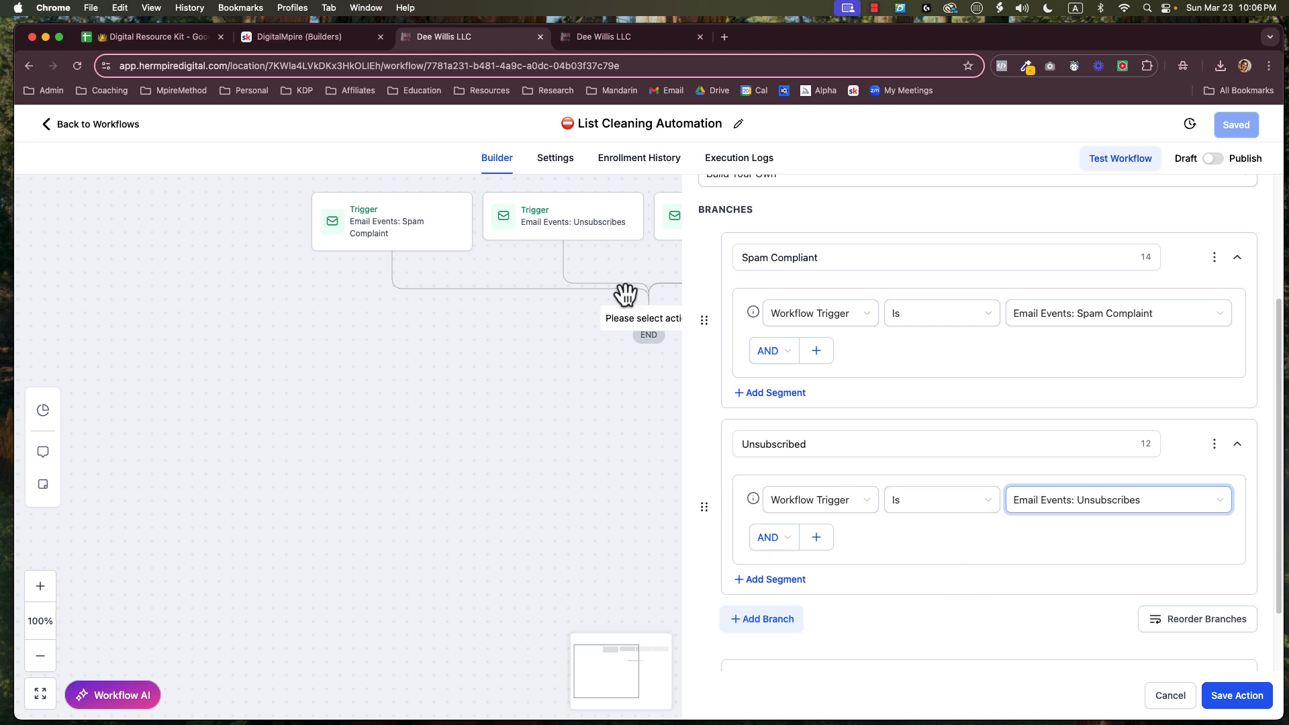
- Add a third branch to the condition and name it "Hard Bounce"
{"action": "scroll", "coordinate": [843, 573], "scroll_direction": "down", "scroll_amount": 2}
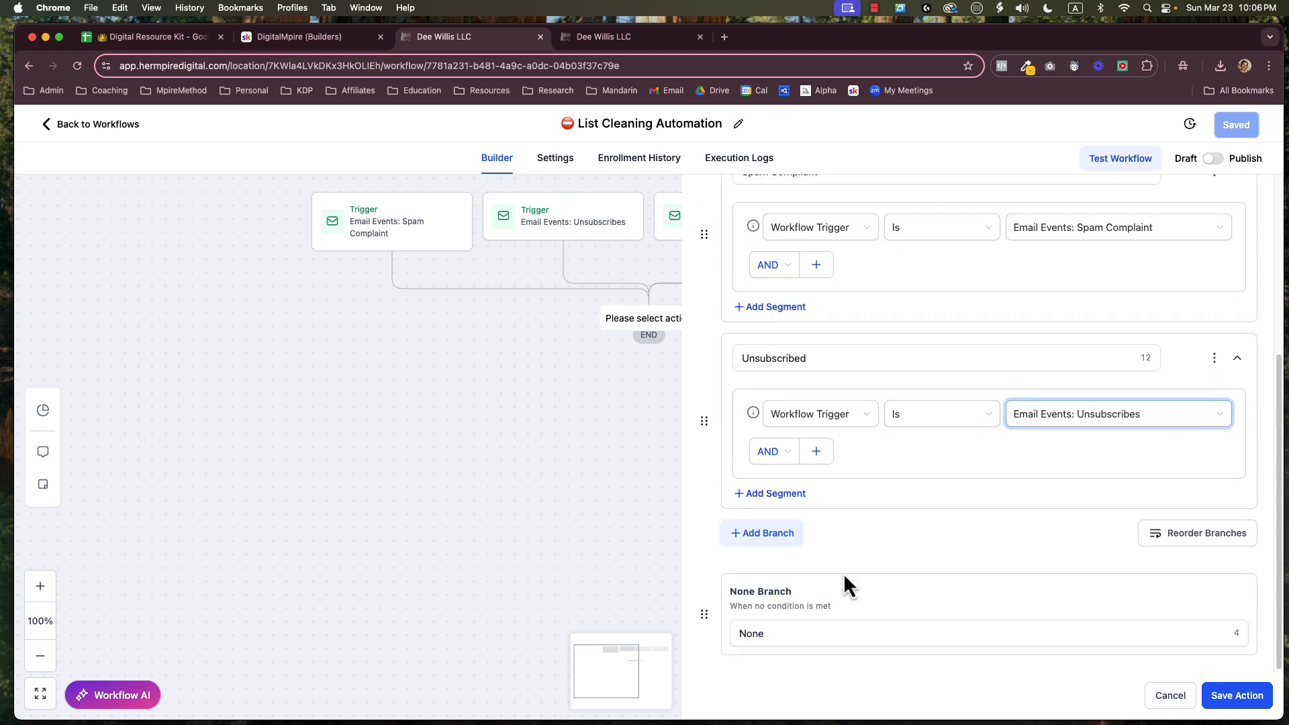
{"action": "left_click", "coordinate": [765, 534]}
{"action": "left_click", "coordinate": [757, 552]}
{"action": "double_click", "coordinate": [757, 551]}
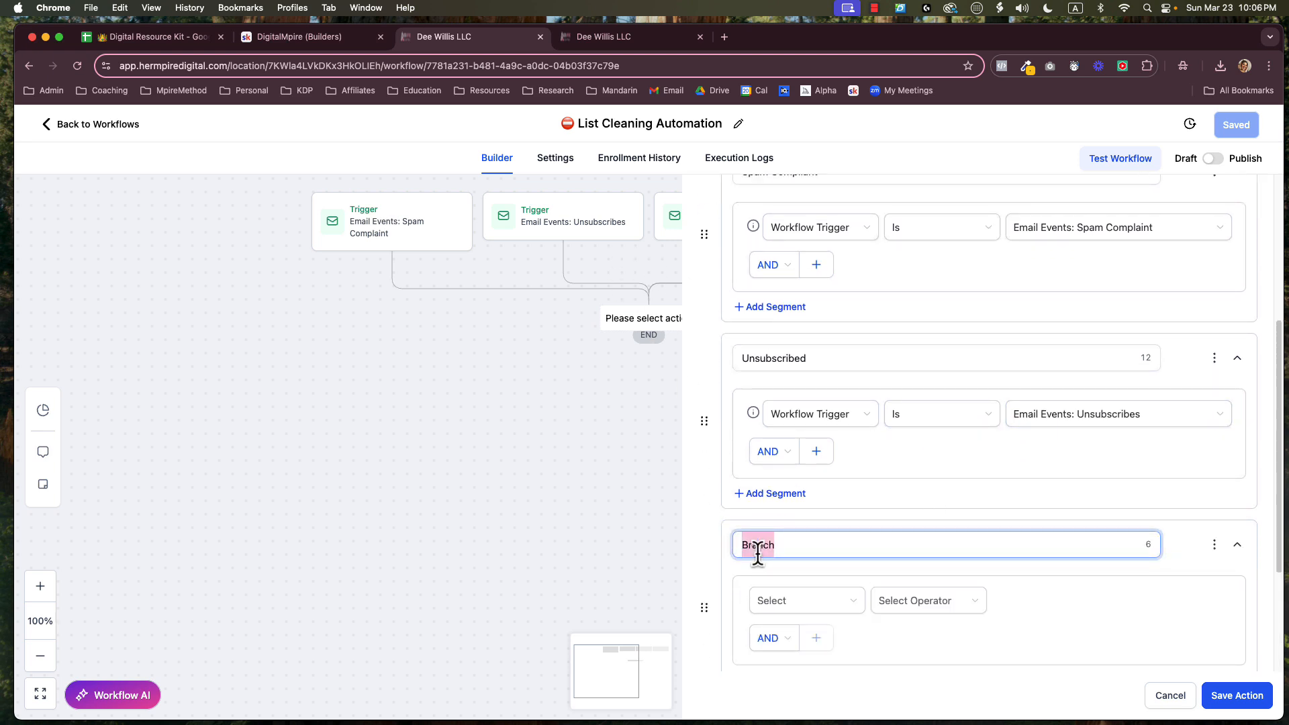
{"action": "type", "text": "Hard Bounce"}
- Set the Hard Bounce branch's condition to Workflow Trigger Is "Email Events: Hard Bounce"
{"action": "left_click", "coordinate": [799, 603]}
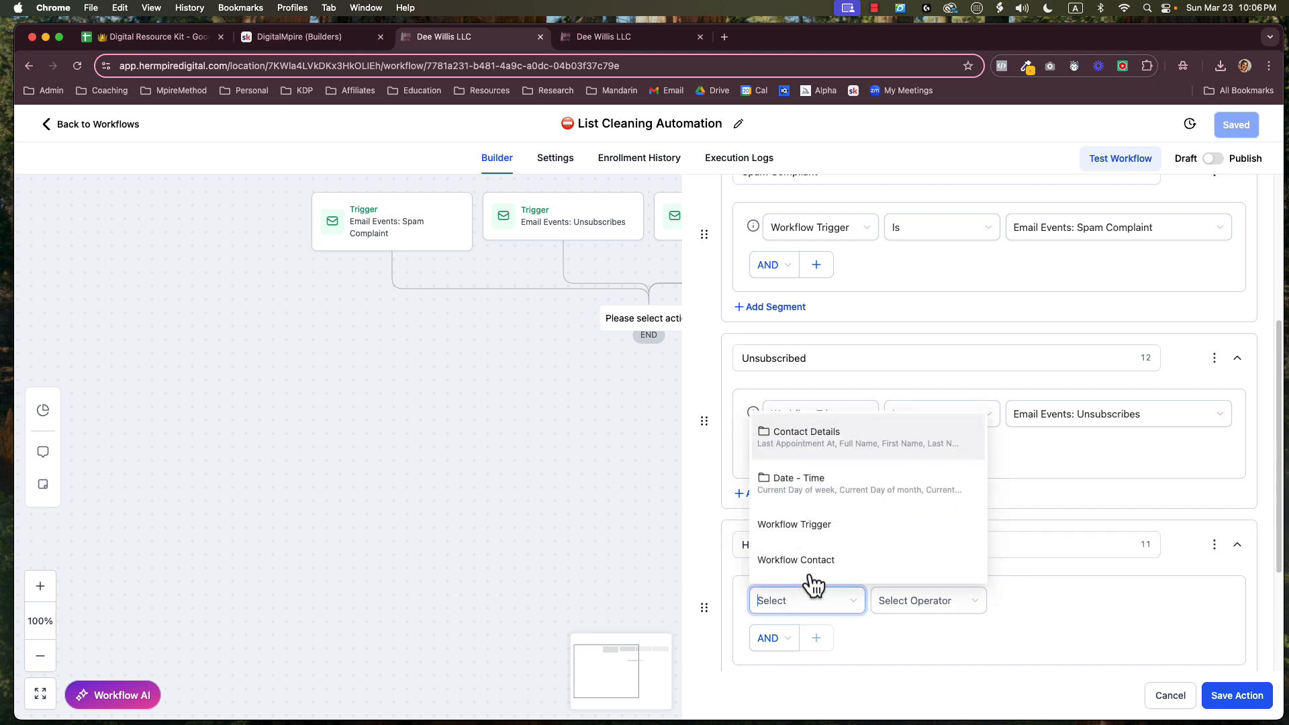
{"action": "left_click", "coordinate": [826, 529]}
{"action": "left_click", "coordinate": [971, 599]}
{"action": "left_click", "coordinate": [946, 629]}
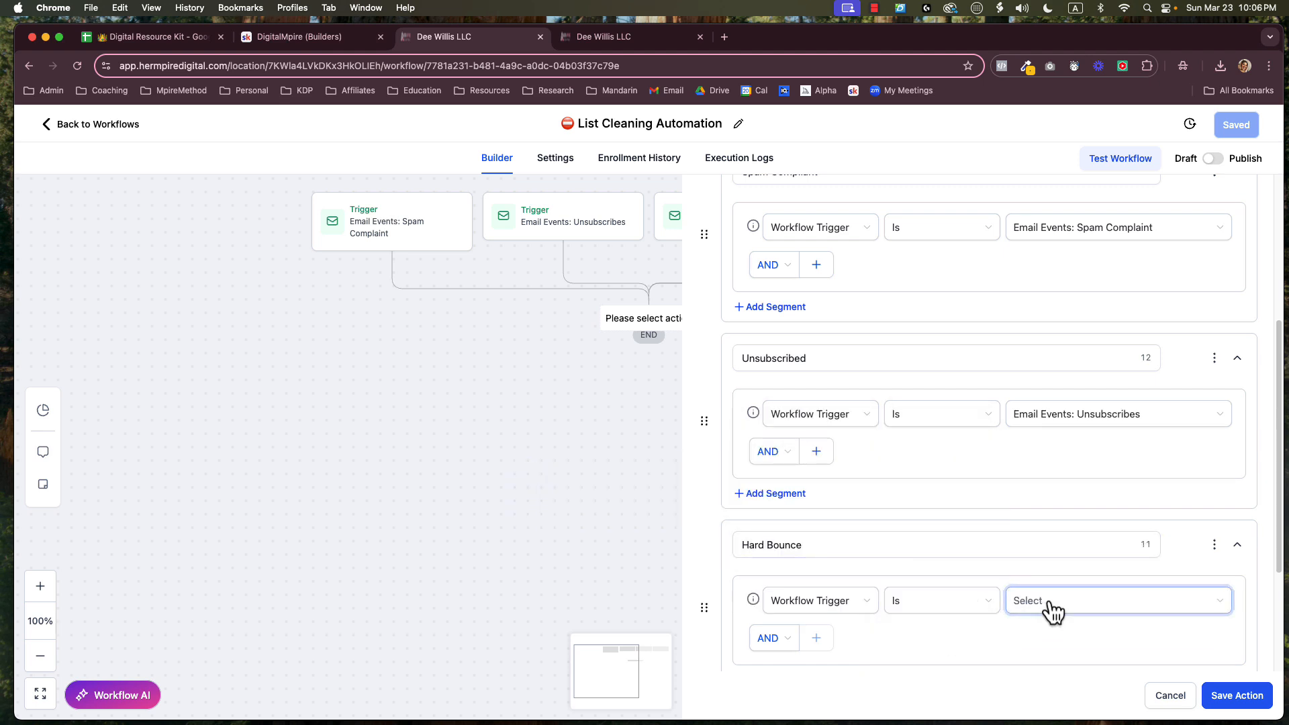
{"action": "left_click", "coordinate": [1054, 608]}
{"action": "left_click", "coordinate": [1064, 678]}
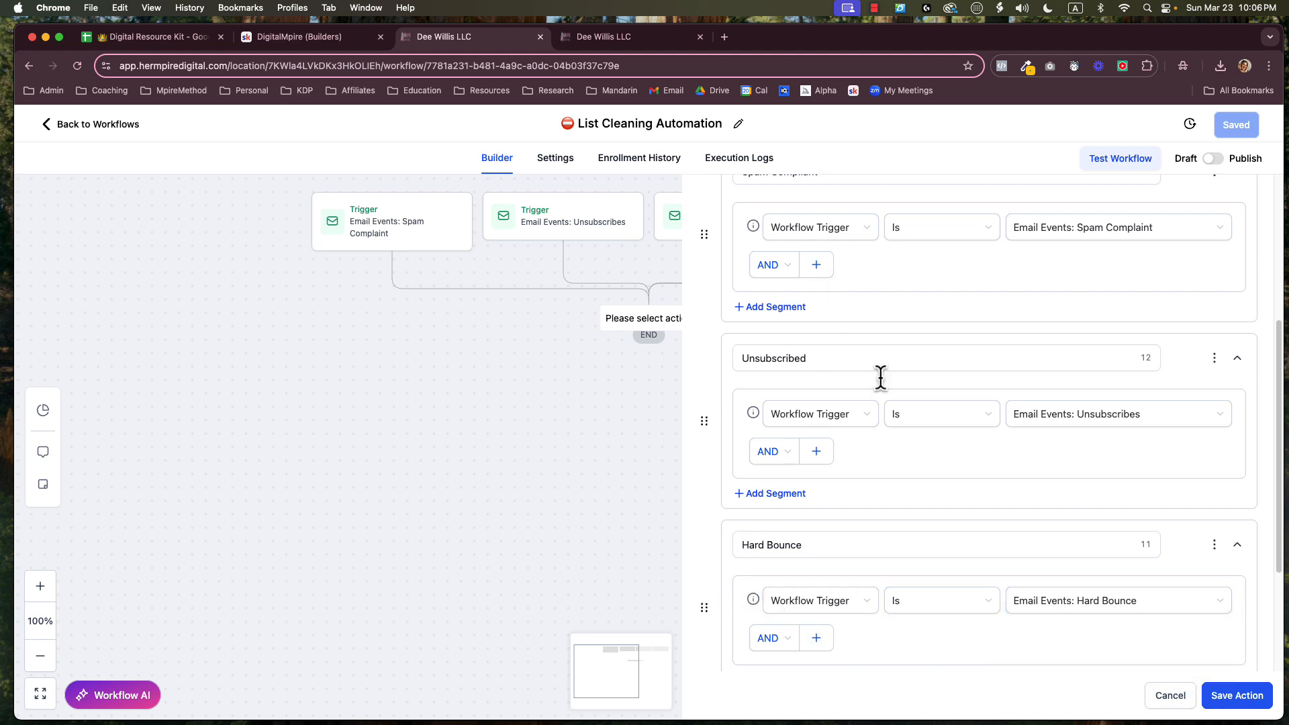
- Check the configured branches down to the None branch and save the If / Else action
{"action": "scroll", "coordinate": [880, 376], "scroll_direction": "down", "scroll_amount": 4}
{"action": "left_click", "coordinate": [1053, 640]}
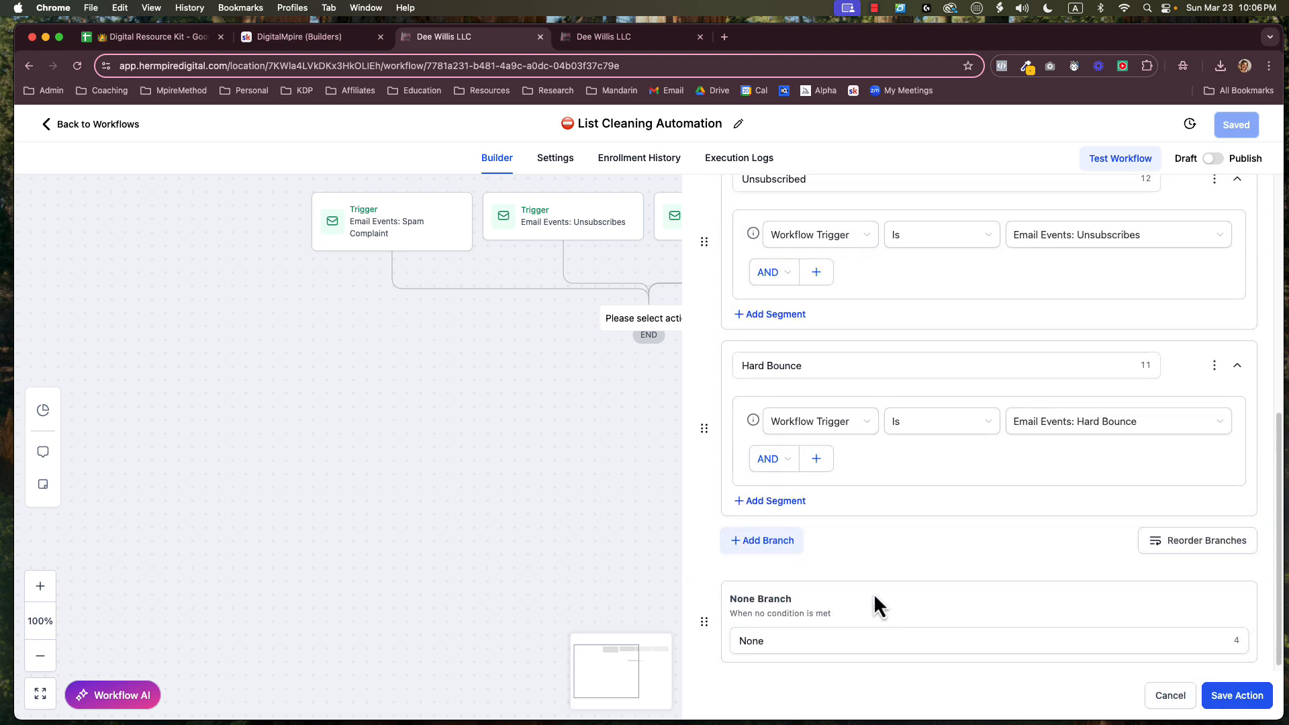
{"action": "scroll", "coordinate": [839, 557], "scroll_direction": "up", "scroll_amount": 1}
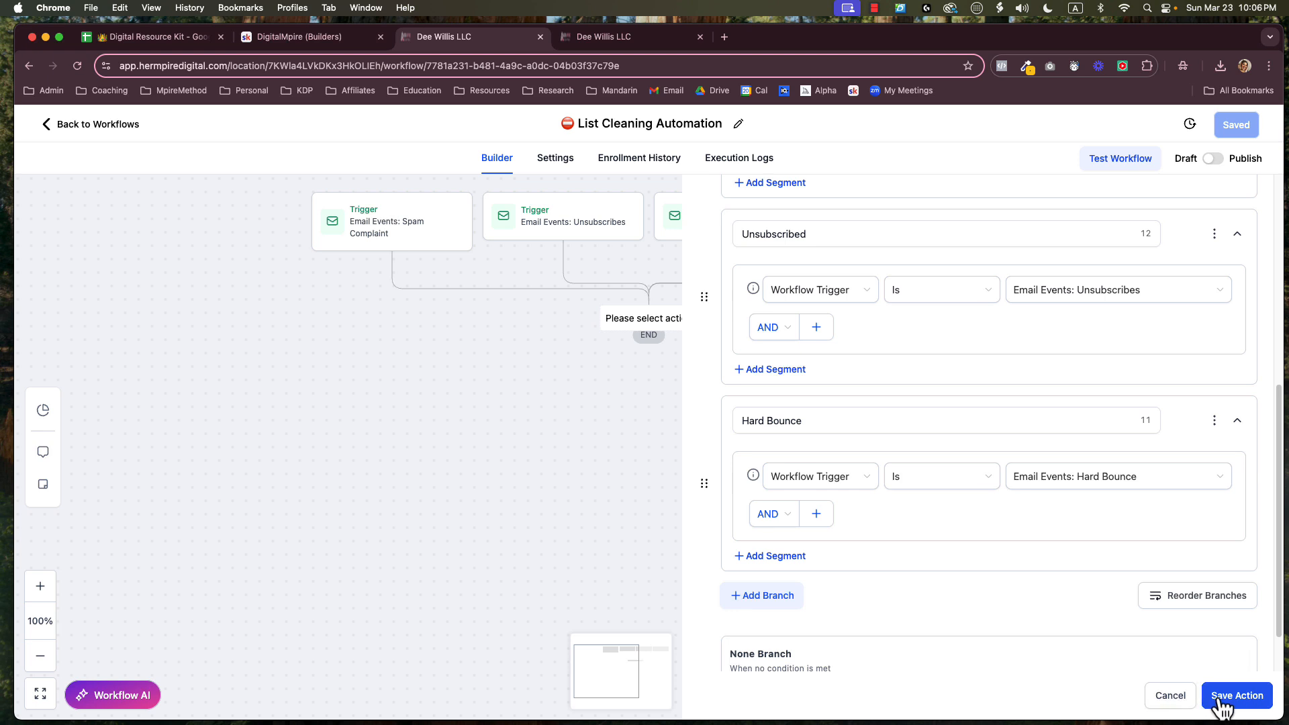
{"action": "left_click", "coordinate": [1240, 695]}
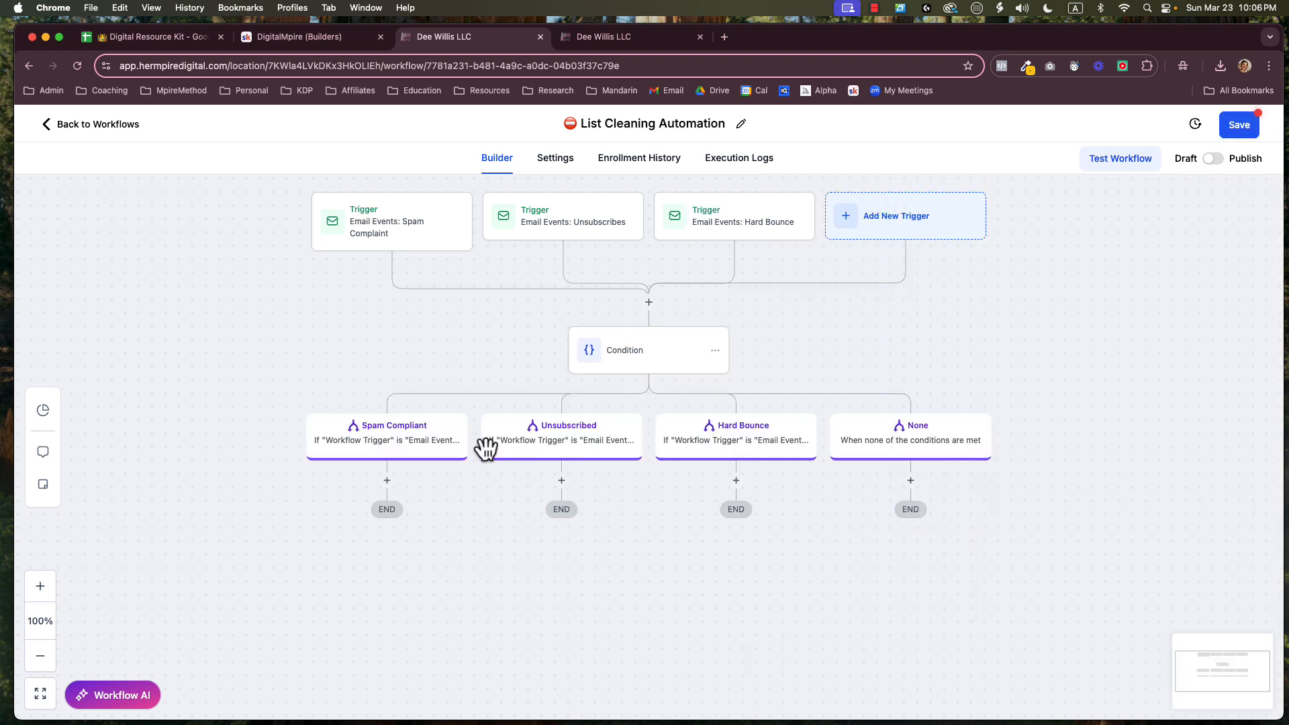
- Rename the condition action to "Condition: Connector" and save it
{"action": "left_click", "coordinate": [631, 363]}
{"action": "left_click", "coordinate": [777, 288]}
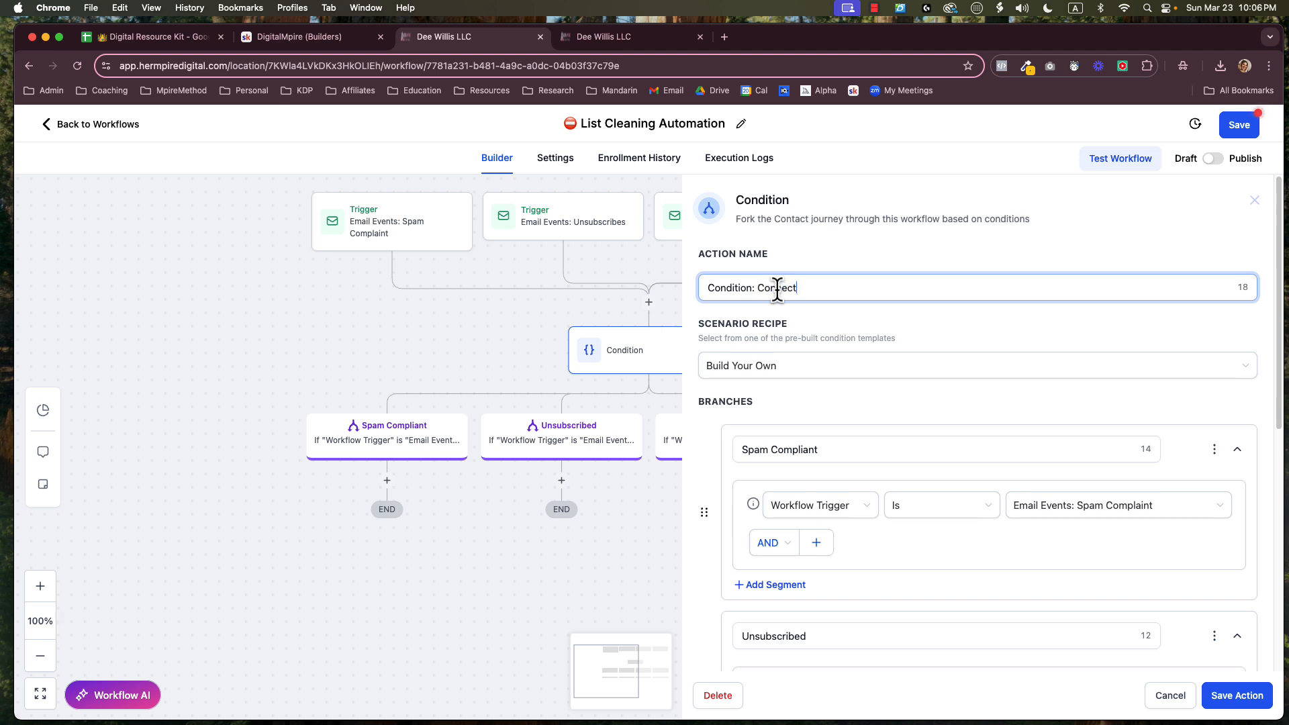
{"action": "left_click", "coordinate": [1237, 696]}
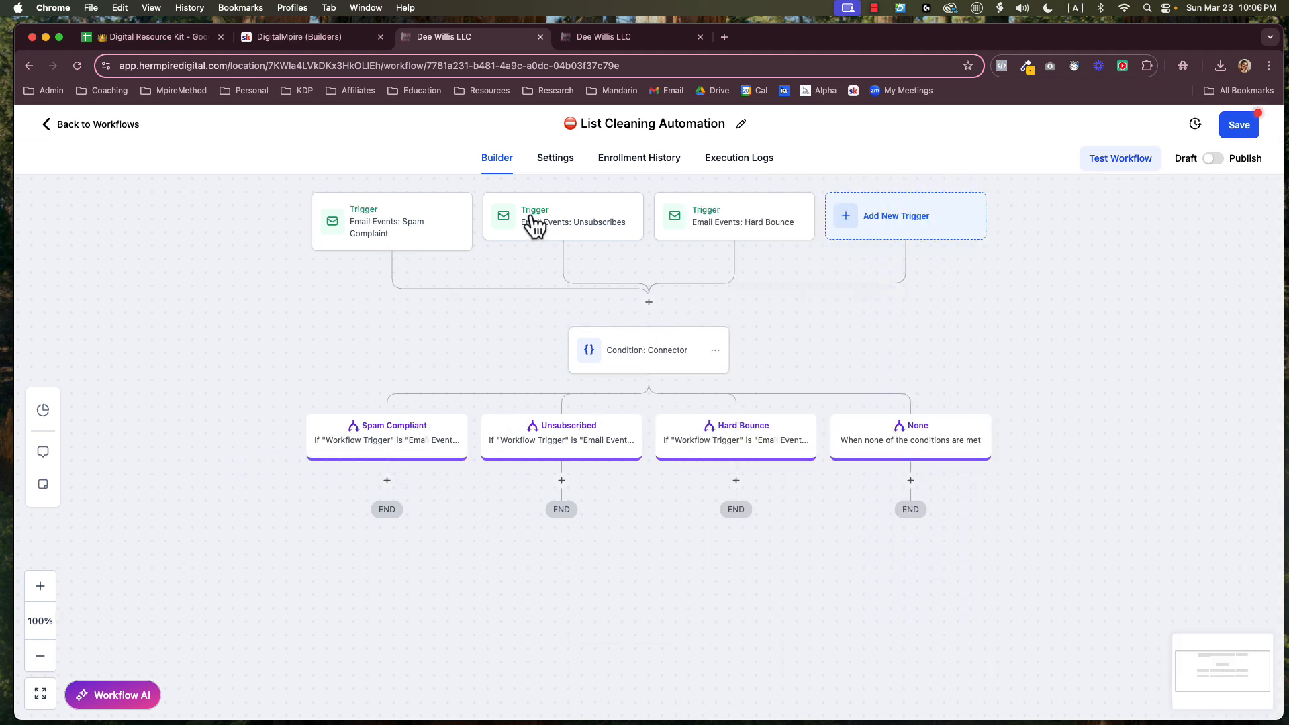
- Add an Add Contact Tag action under the Spam Compliant branch with a new "spam" tag, name it "Add Tag: spam" and save it
{"action": "left_click", "coordinate": [386, 479]}
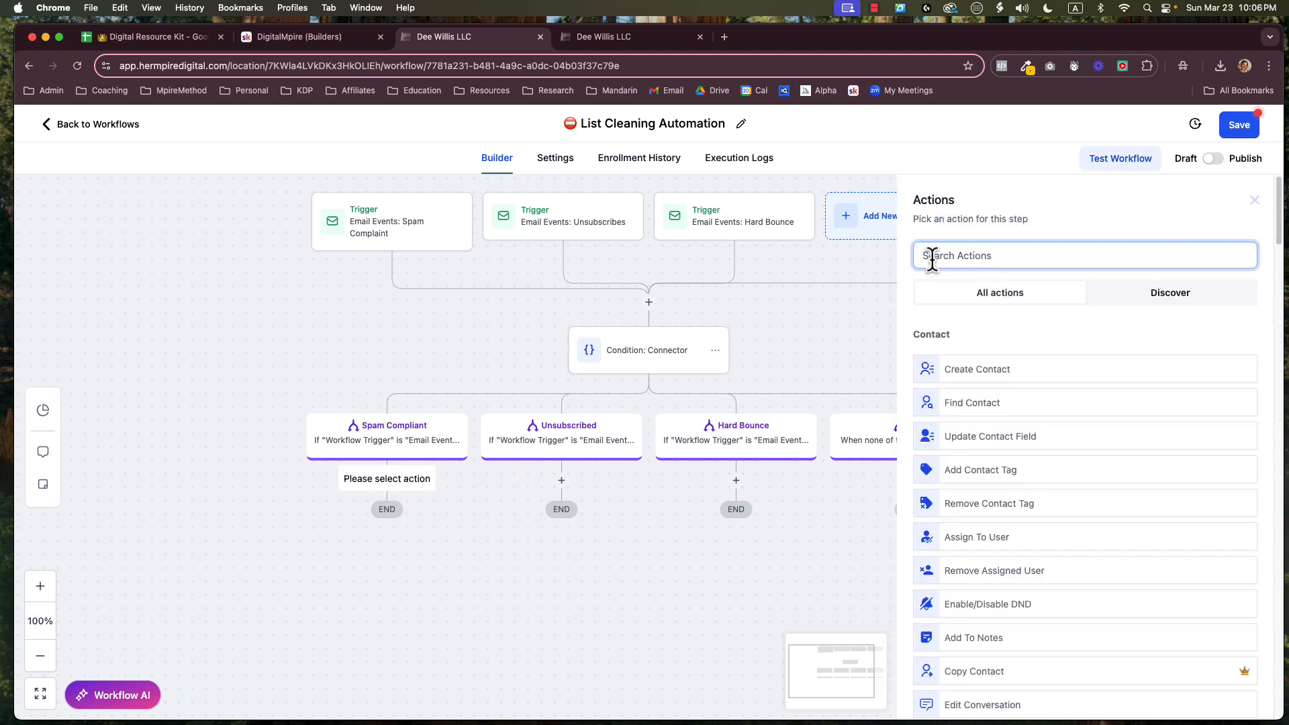
{"action": "type", "text": "add"}
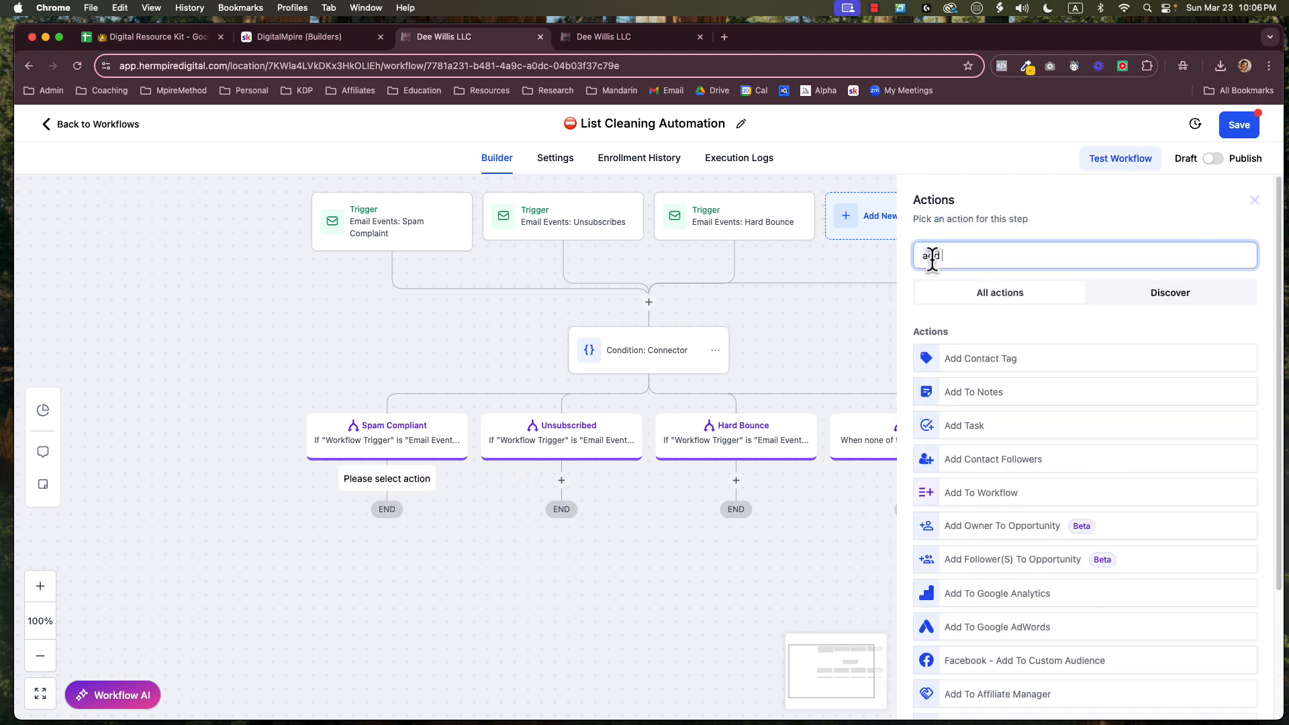
{"action": "left_click", "coordinate": [967, 358]}
{"action": "left_click", "coordinate": [965, 341]}
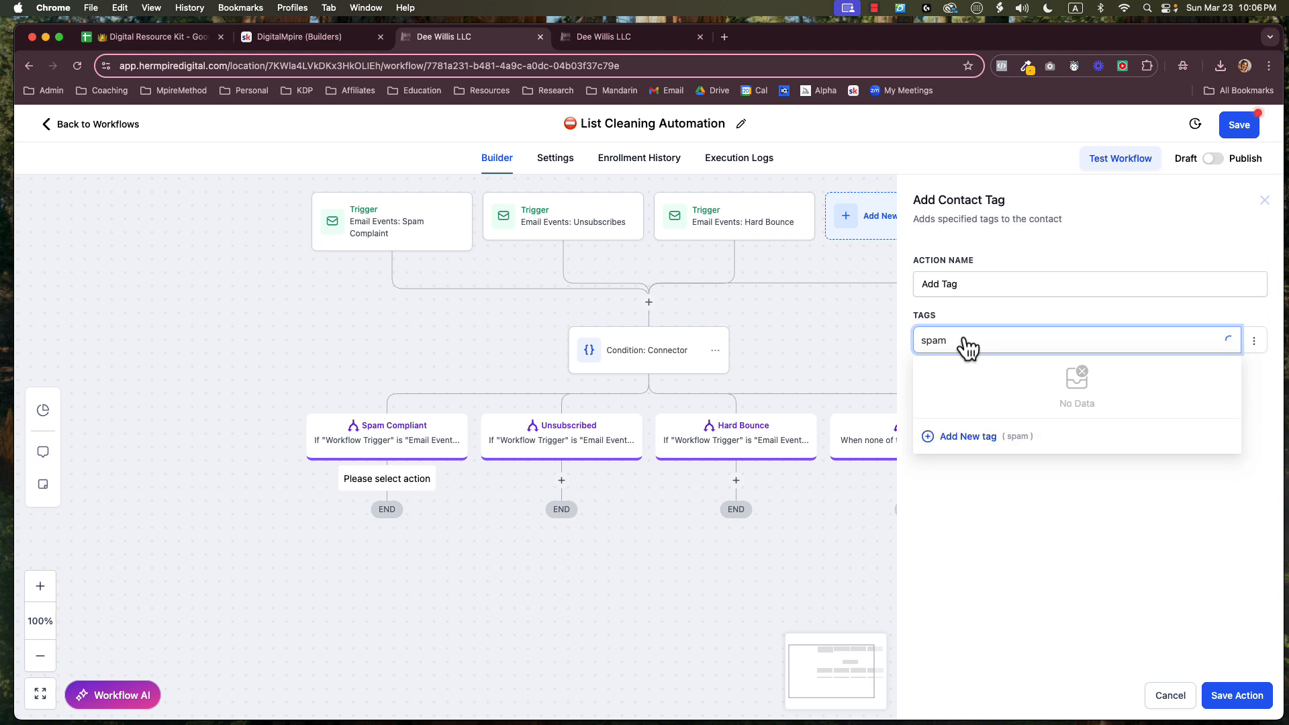
{"action": "left_click", "coordinate": [975, 435]}
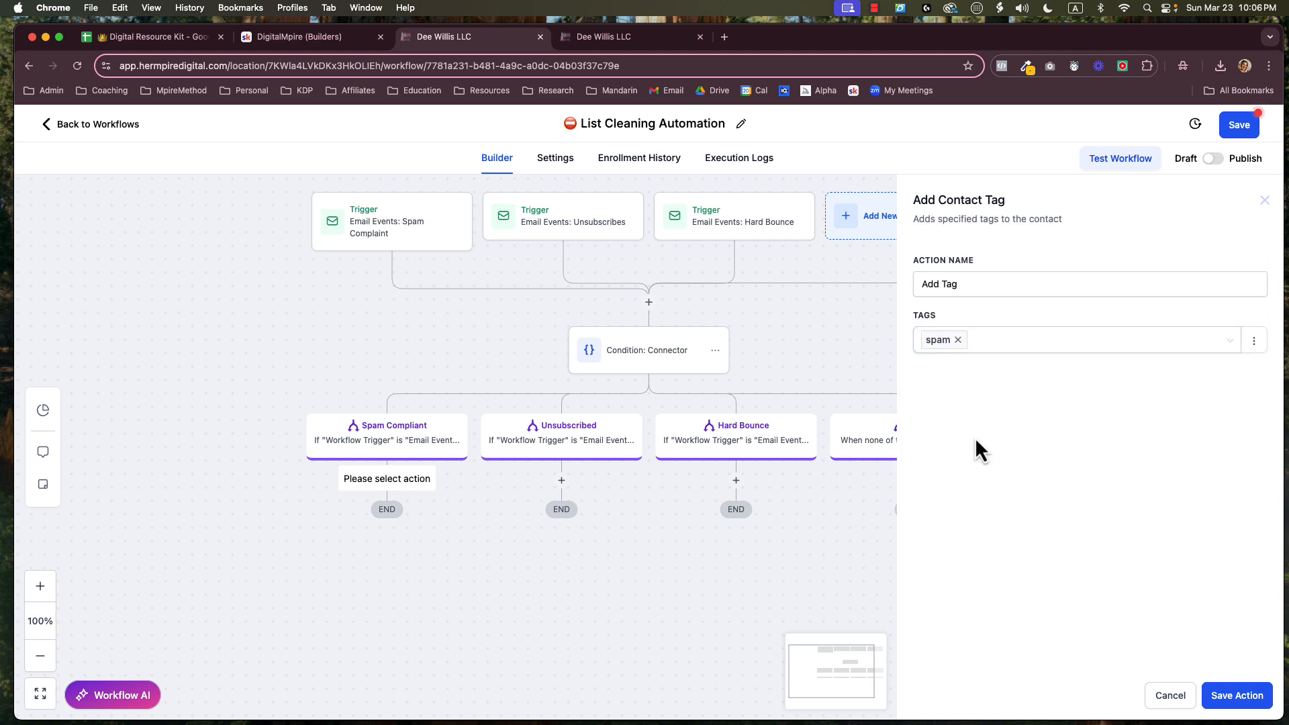
{"action": "left_click", "coordinate": [975, 282]}
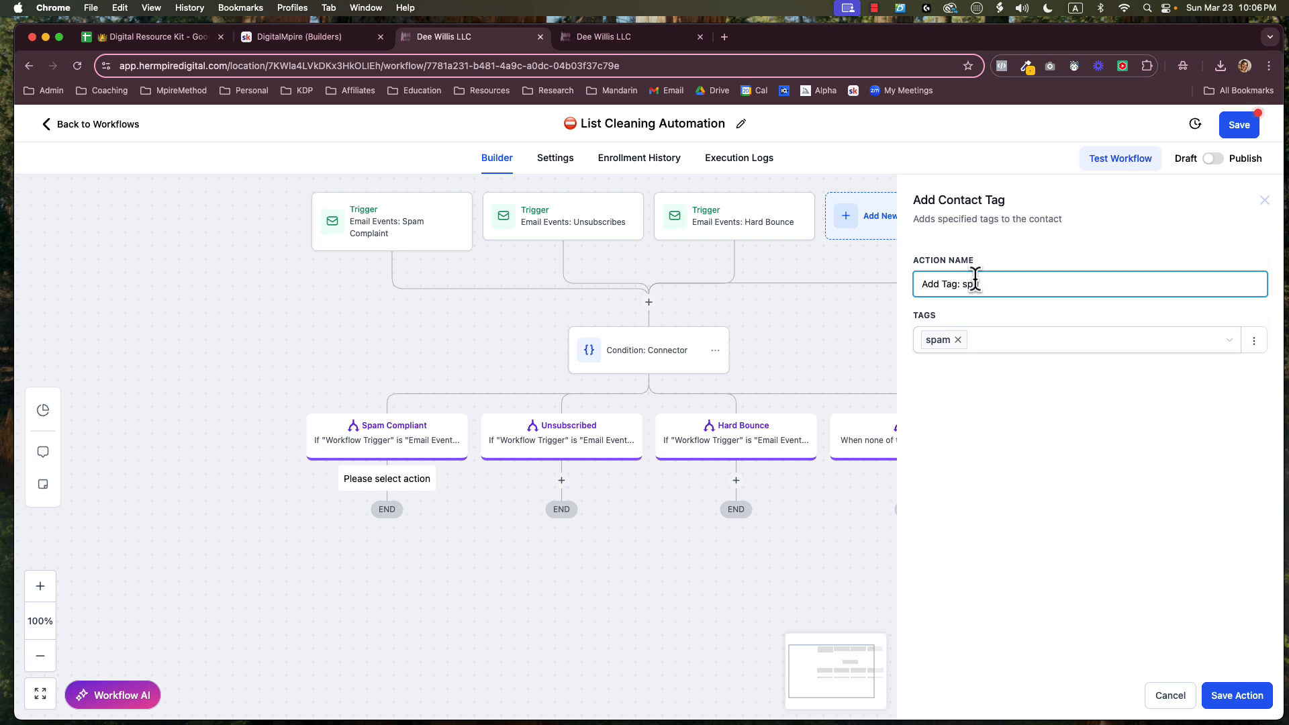
{"action": "left_click", "coordinate": [1234, 695]}
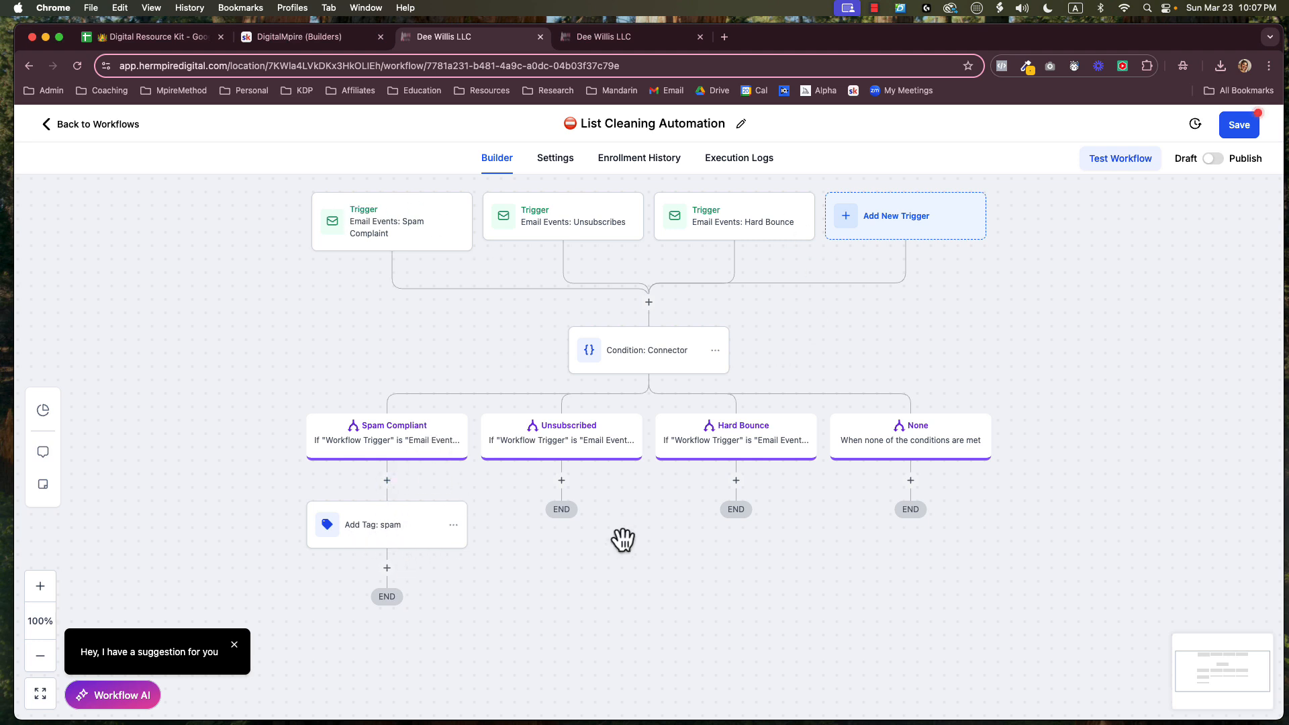
- Review the "Add Tag: spam" action's settings without changing them, and dismiss the Workflow AI suggestion
{"action": "left_click", "coordinate": [365, 537]}
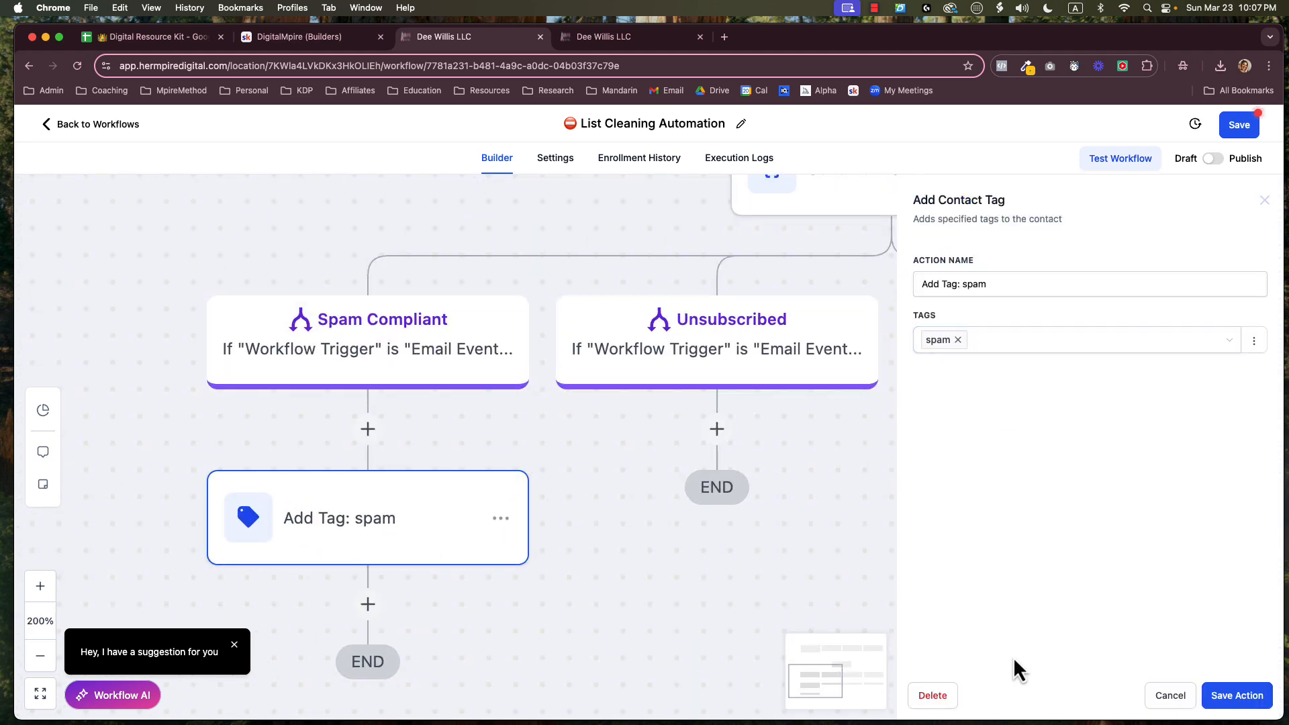
{"action": "left_click", "coordinate": [1168, 695]}
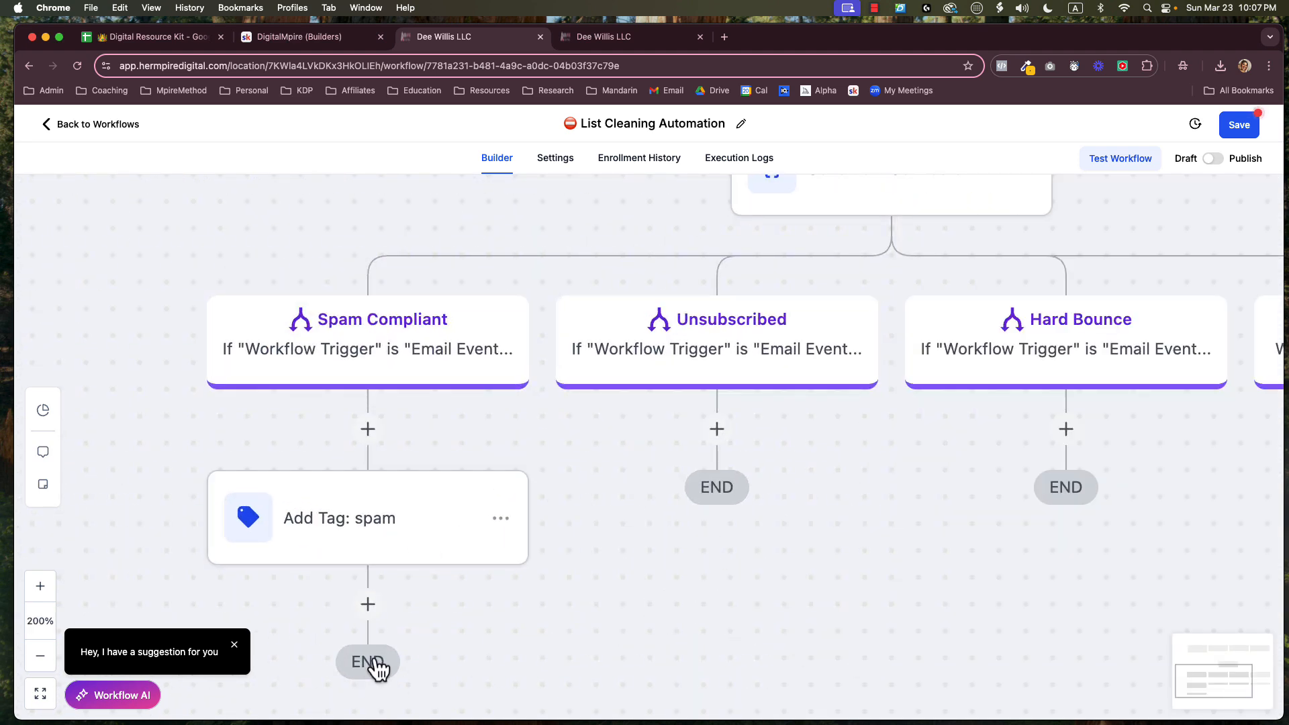
{"action": "left_click", "coordinate": [234, 645]}
{"action": "left_click", "coordinate": [45, 657]}
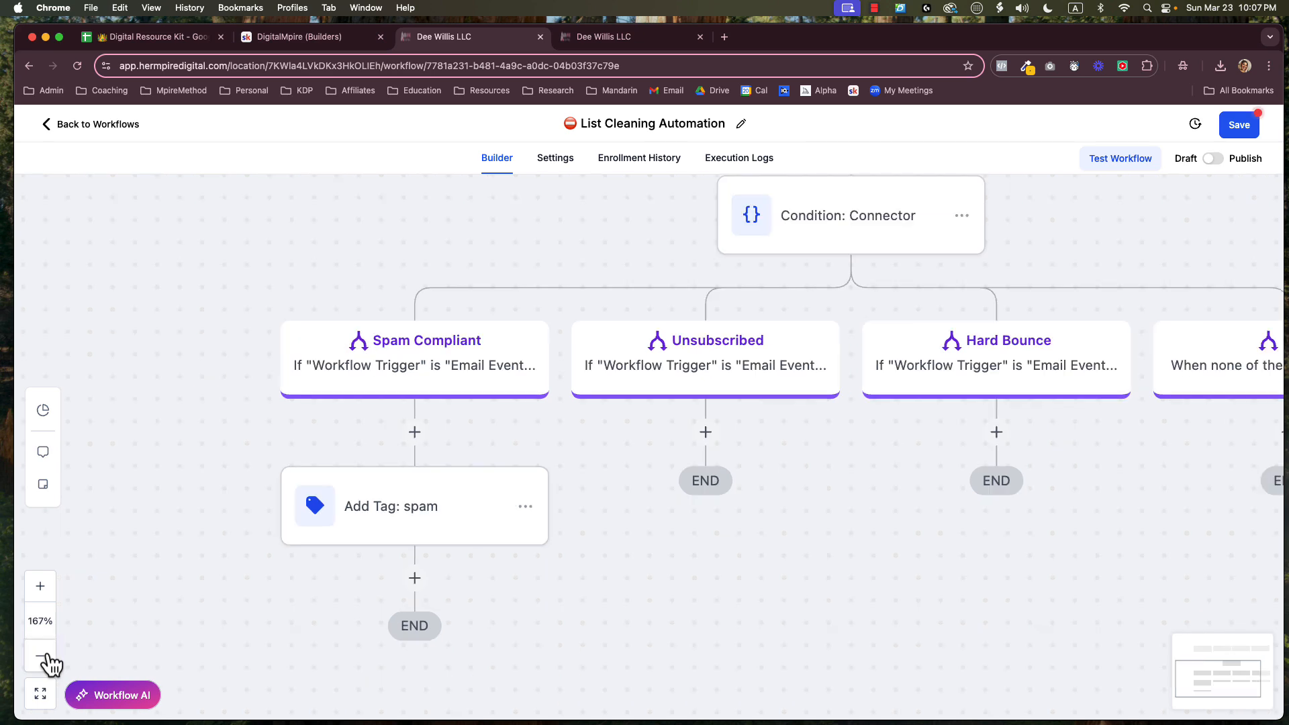
{"action": "left_click", "coordinate": [45, 657]}
{"action": "left_click", "coordinate": [45, 657]}
{"action": "left_click", "coordinate": [45, 657]}
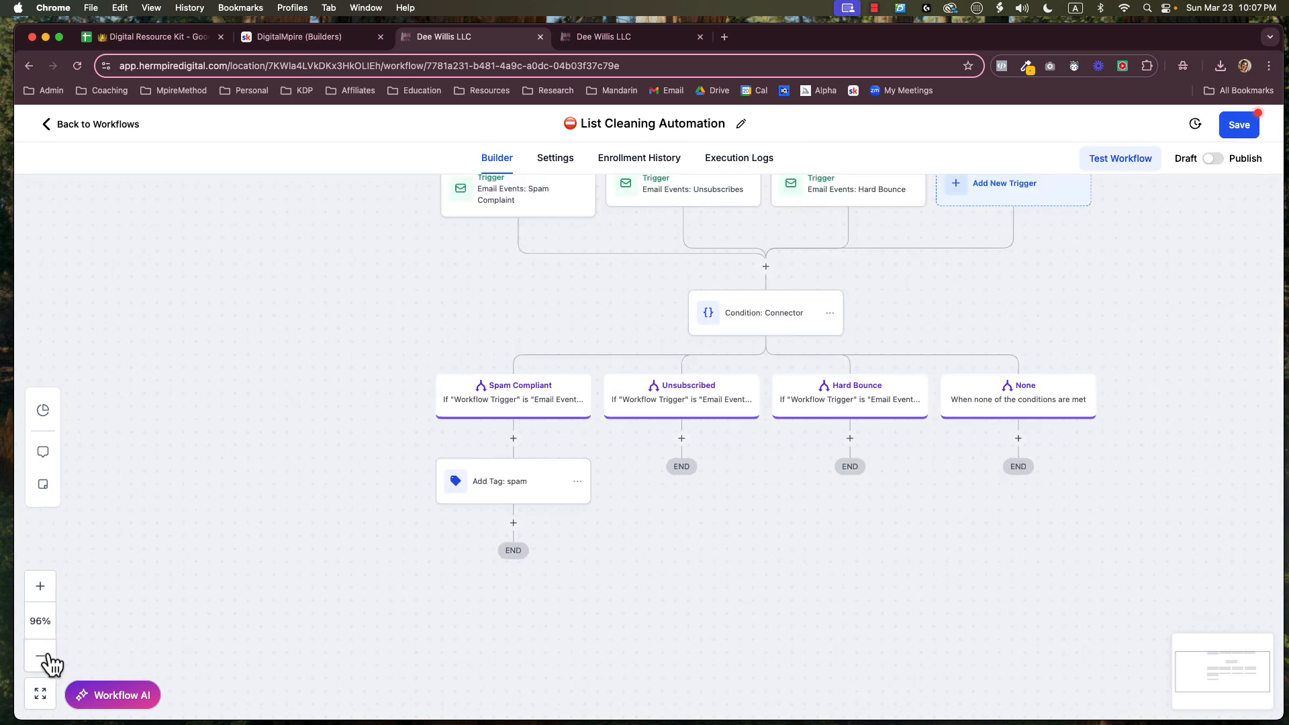
{"action": "left_click_drag", "start_coordinate": [944, 610], "coordinate": [814, 644]}
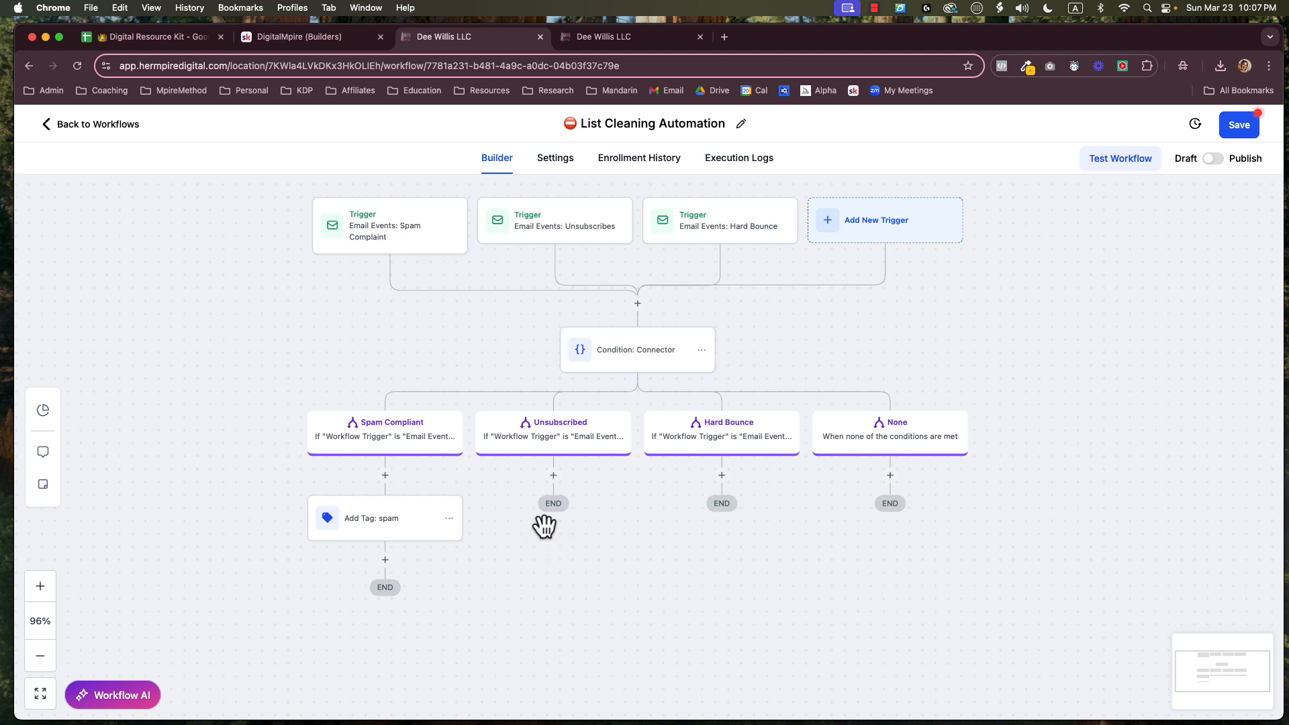
- Add an Add Contact Tag action under the Unsubscribed branch with a new "unsubscribed" tag and save it
{"action": "left_click", "coordinate": [553, 476]}
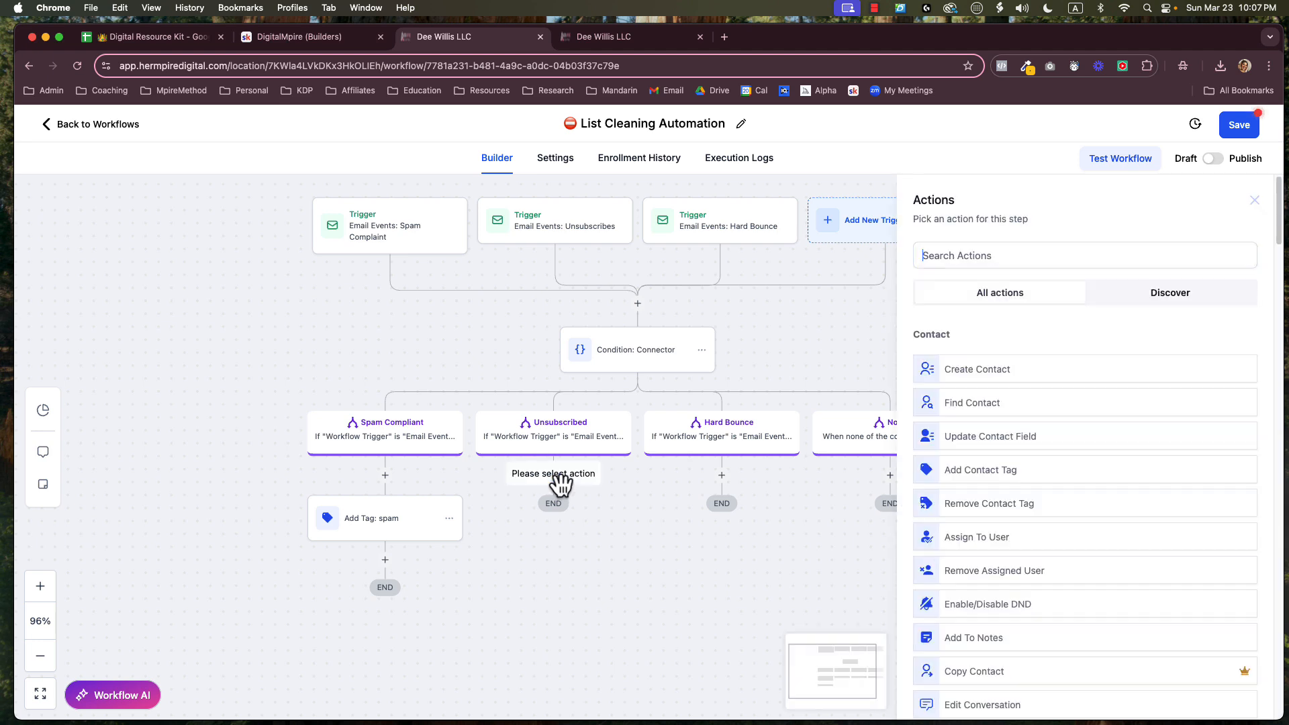
{"action": "left_click", "coordinate": [994, 470]}
{"action": "left_click", "coordinate": [1002, 339]}
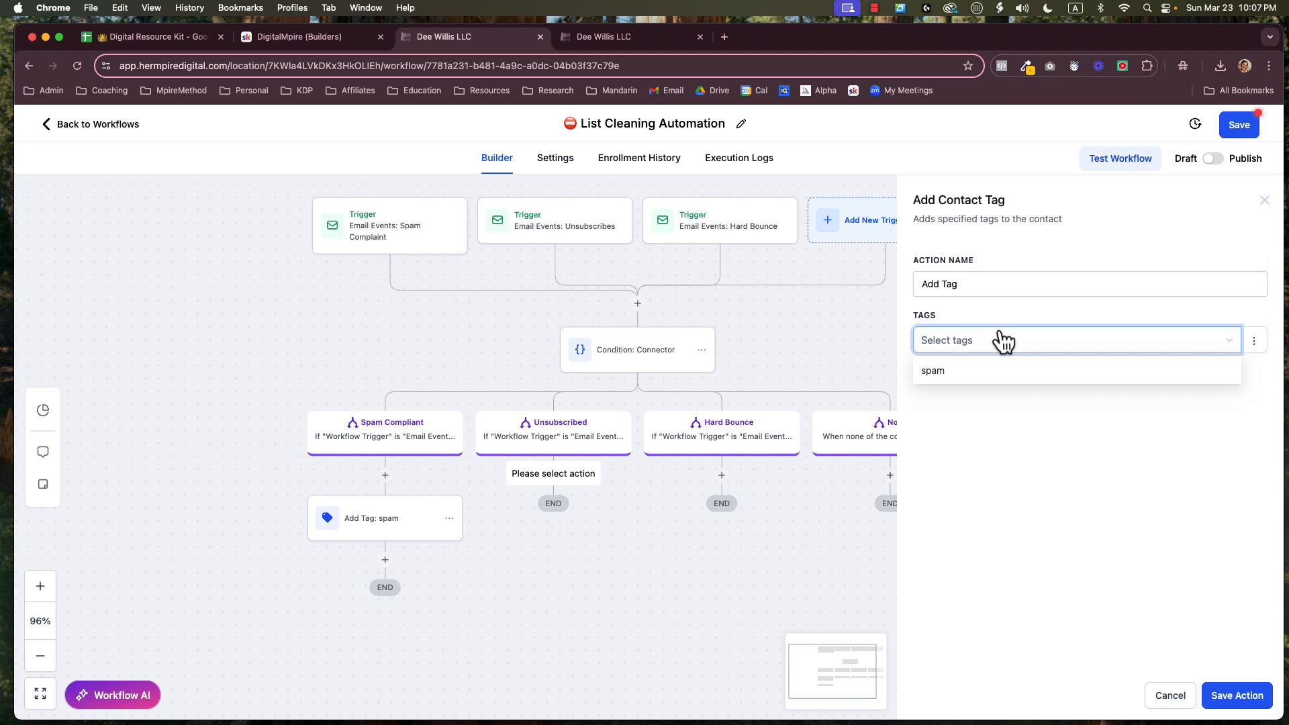
{"action": "type", "text": "unsubscribe"}
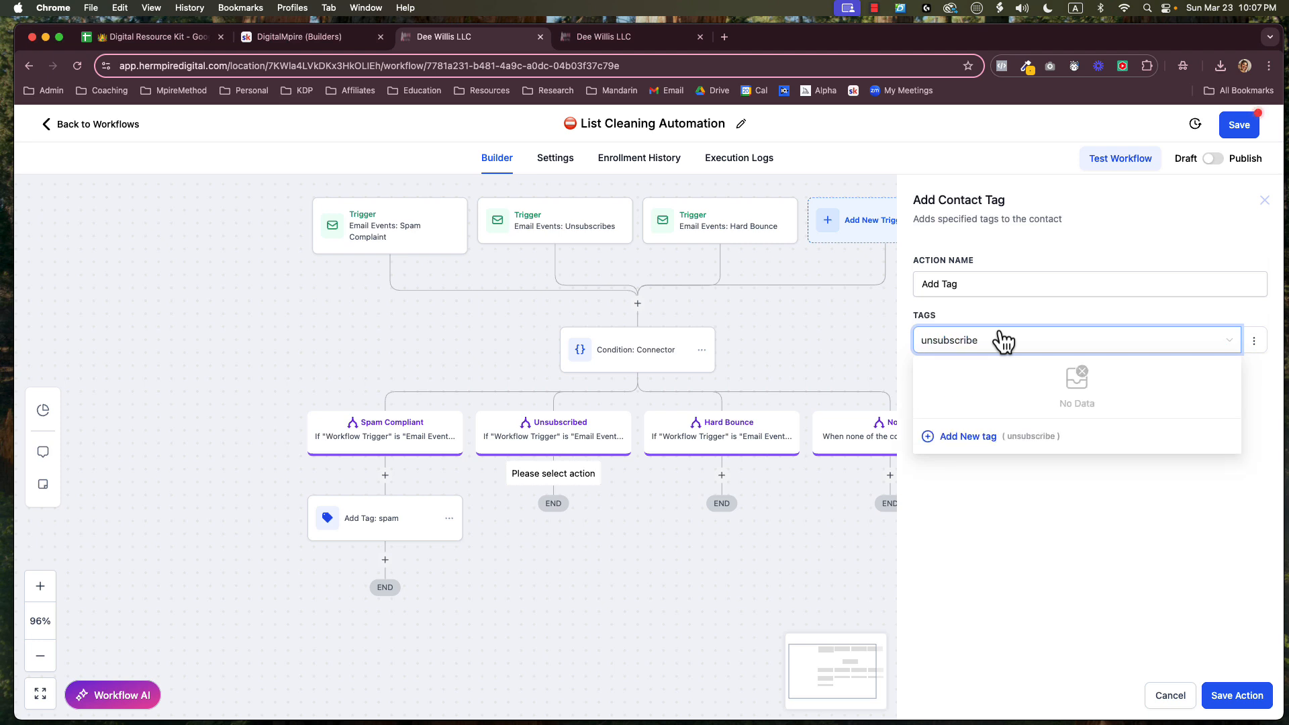
{"action": "type", "text": "d"}
{"action": "left_click", "coordinate": [972, 440]}
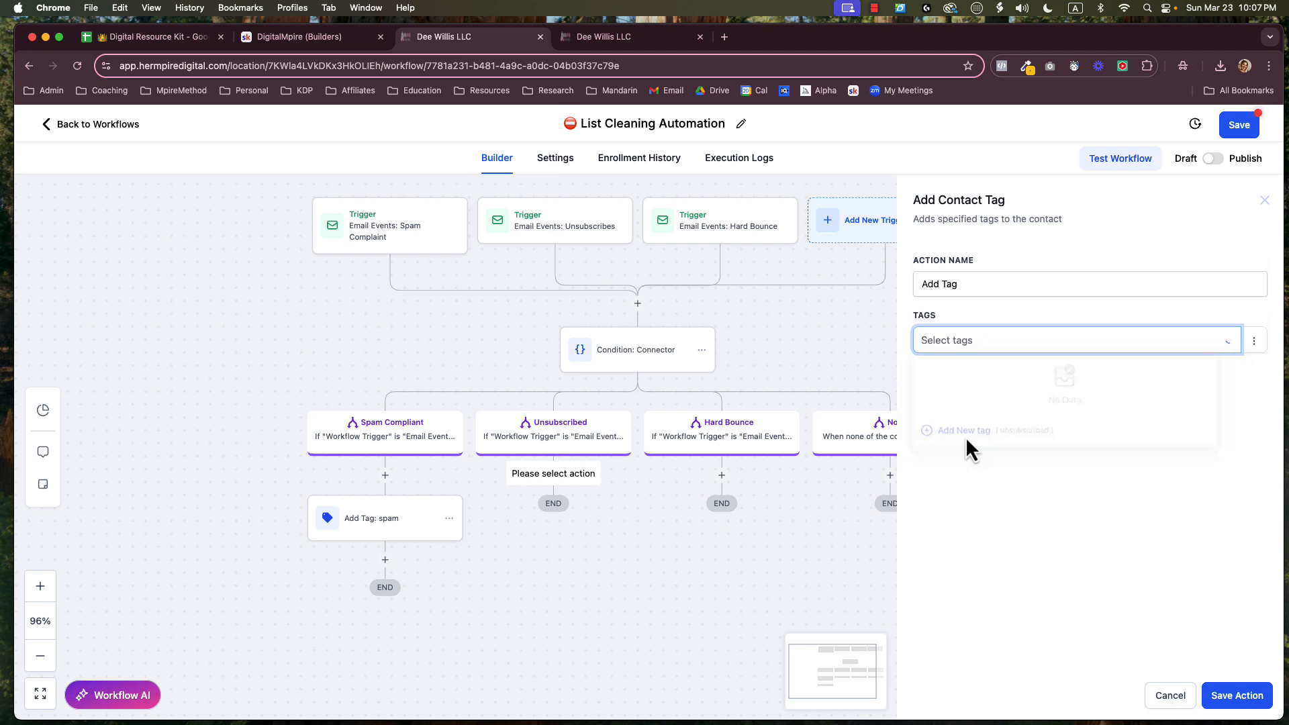
{"action": "left_click", "coordinate": [1237, 696]}
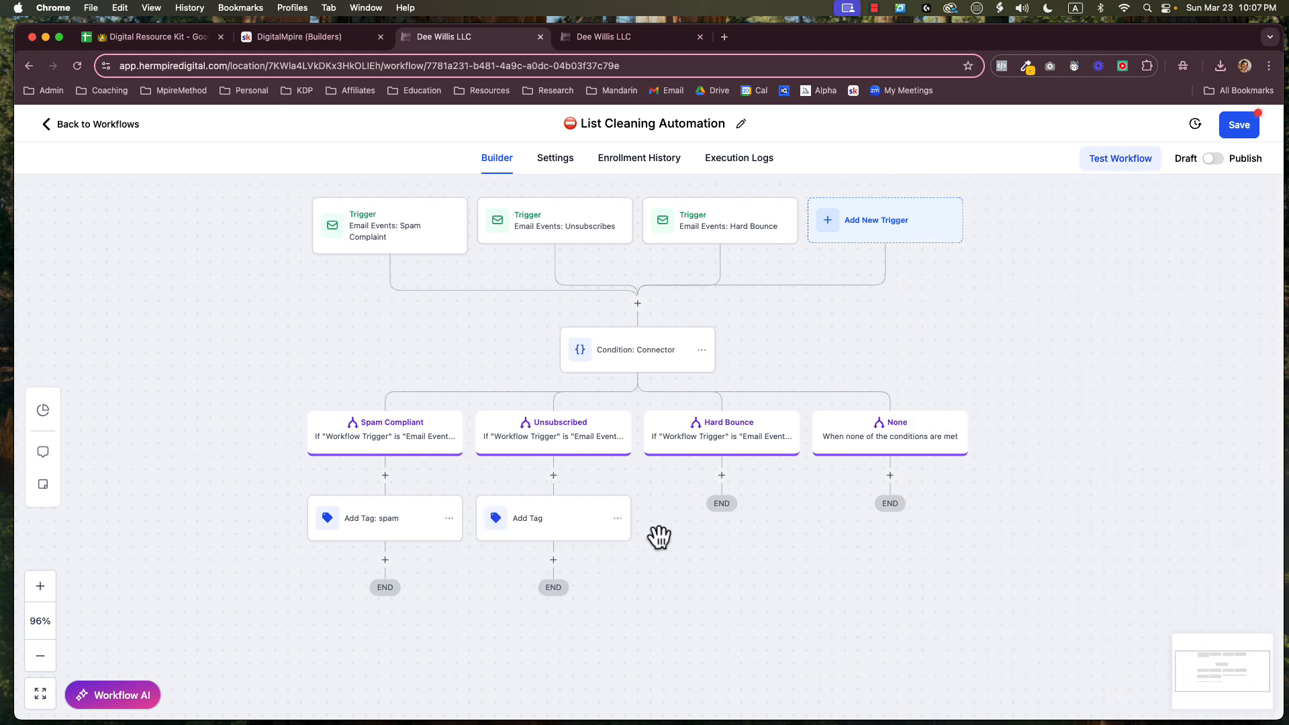
- Rename the Unsubscribed branch's tag action to "Add Tag: unsubscribed" and save it
{"action": "left_click", "coordinate": [581, 531]}
{"action": "left_click", "coordinate": [971, 284]}
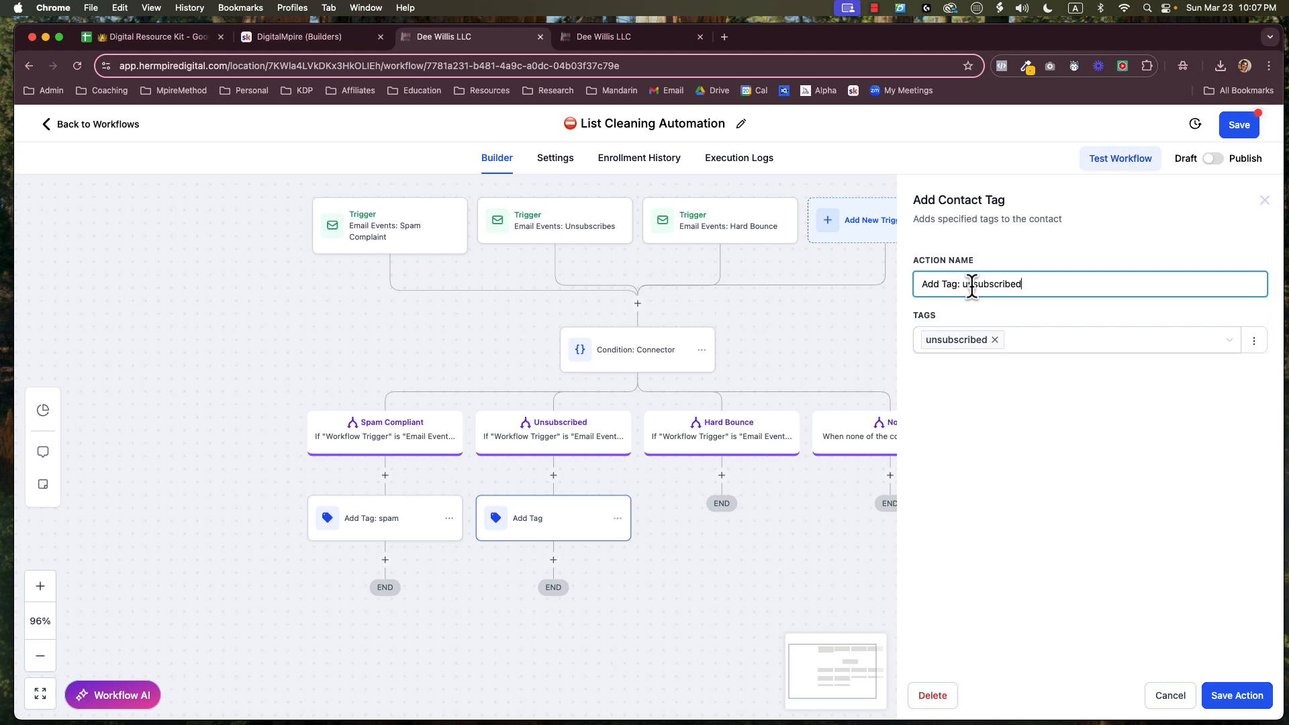
{"action": "left_click", "coordinate": [1242, 695]}
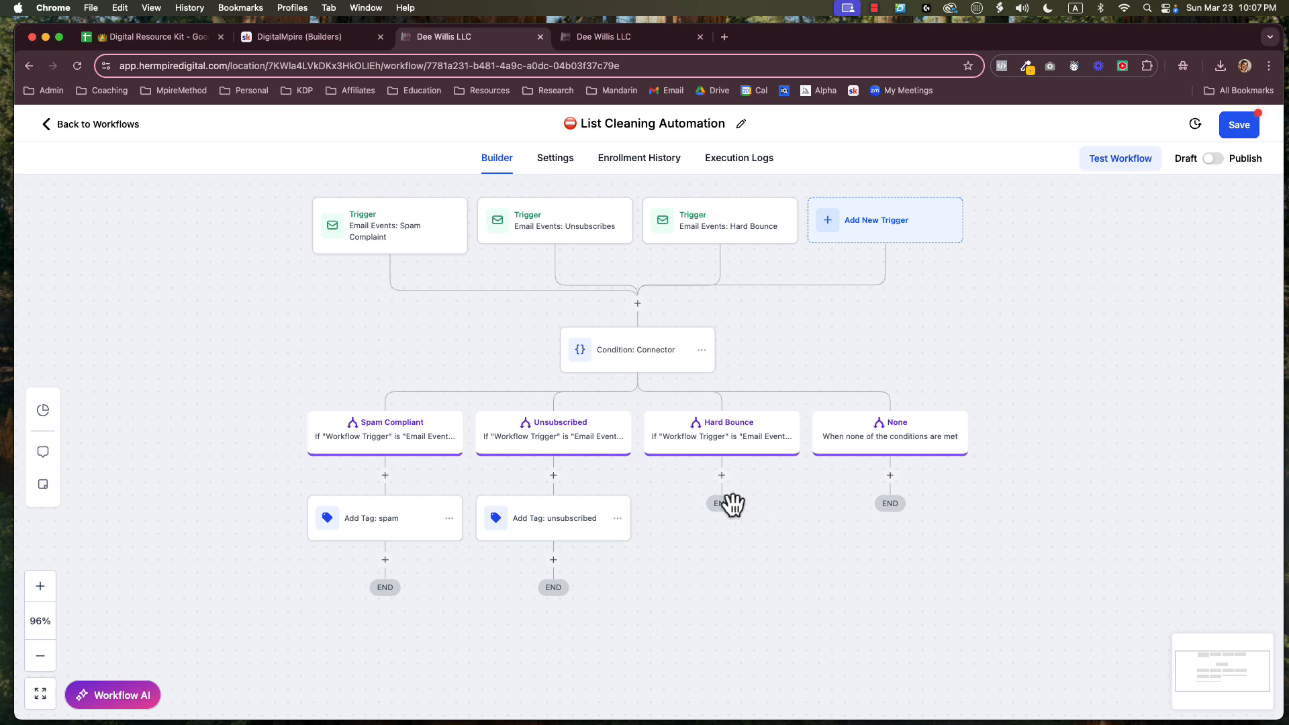
- Add an Add Contact Tag action under the Hard Bounce branch with a new "hard_bounce" tag, name it "Add Tag: hard_bounce" and save it
{"action": "left_click", "coordinate": [721, 476]}
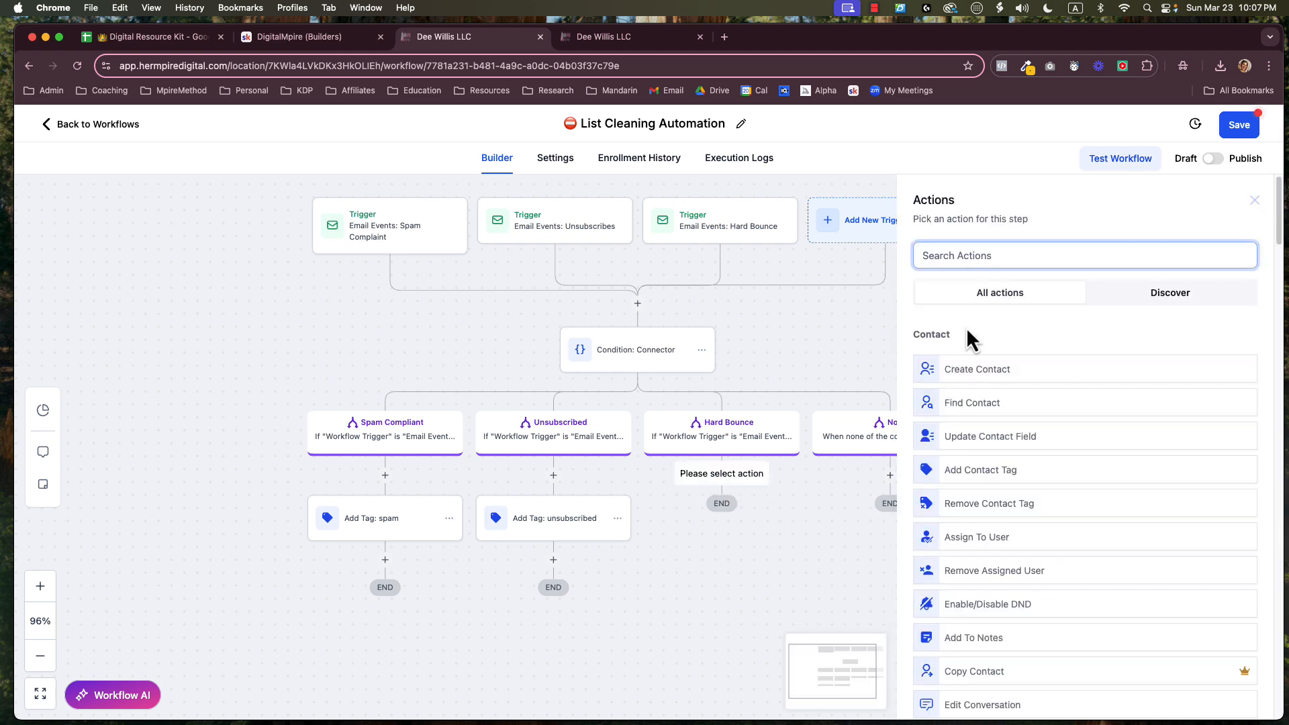
{"action": "left_click", "coordinate": [988, 472]}
{"action": "left_click", "coordinate": [980, 340]}
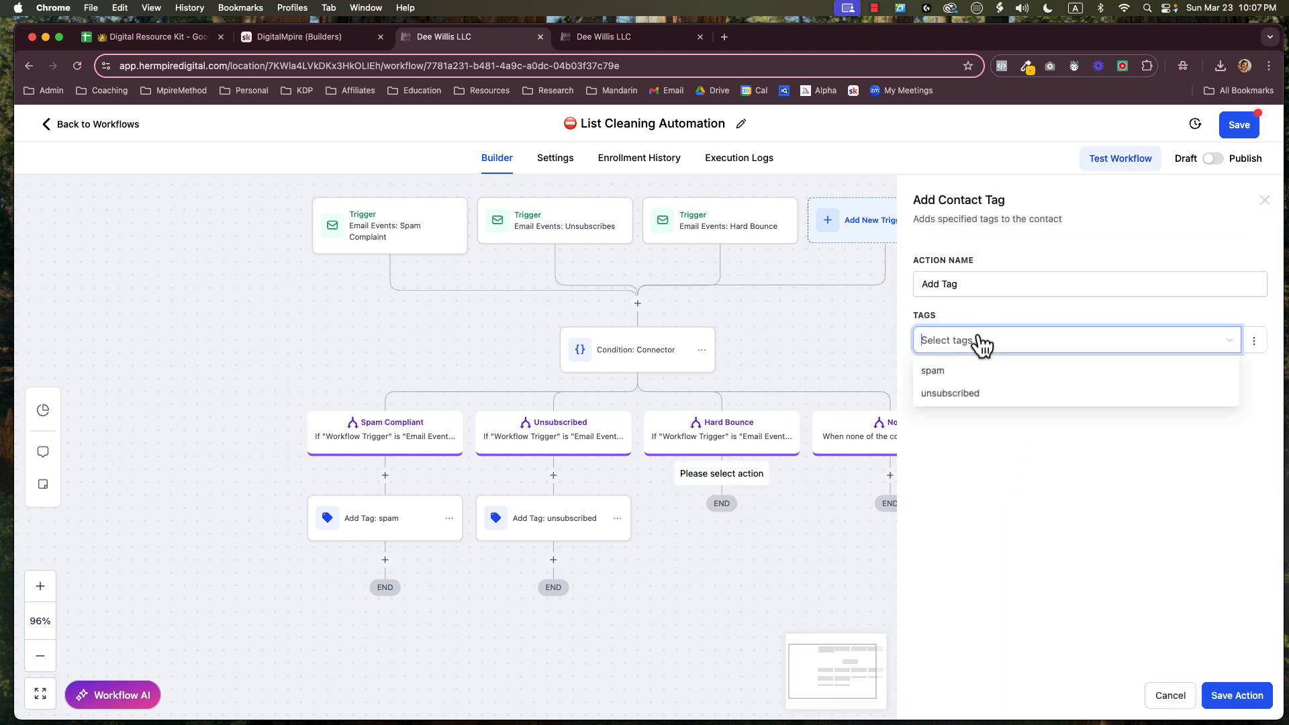
{"action": "type", "text": "hard_bounce"}
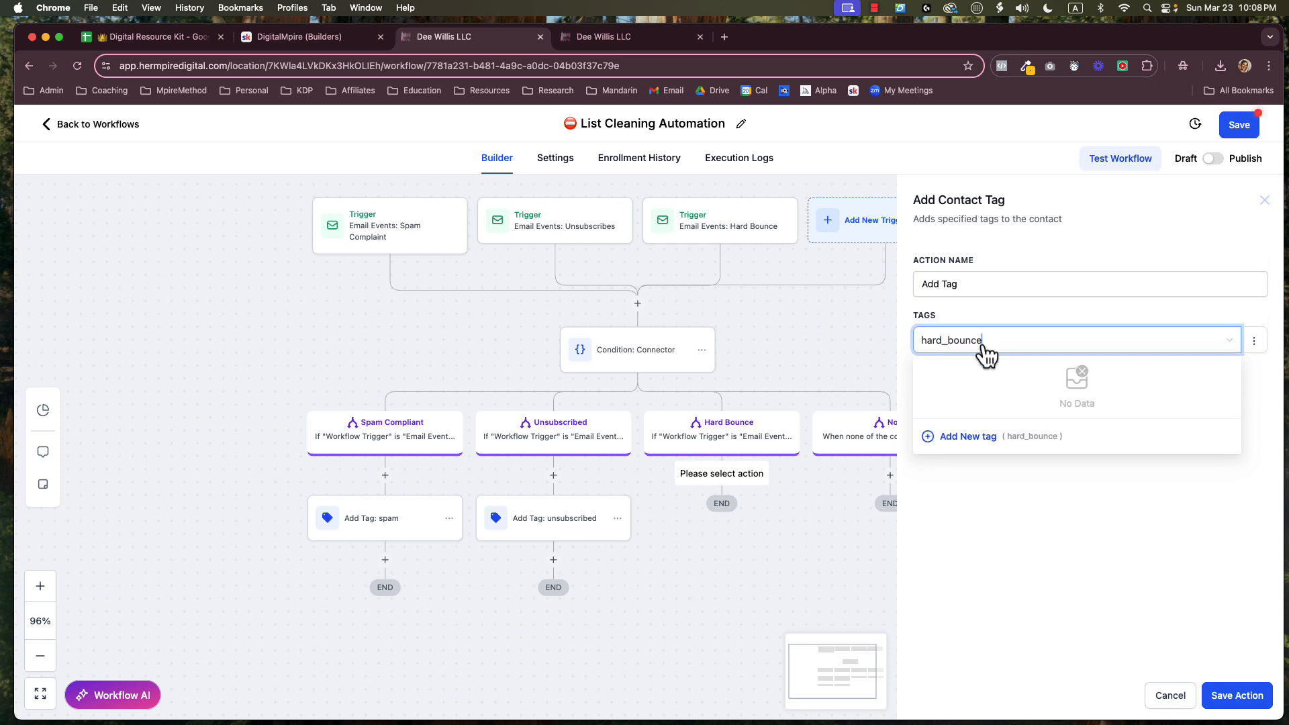
{"action": "left_click", "coordinate": [976, 437]}
{"action": "left_click", "coordinate": [977, 284]}
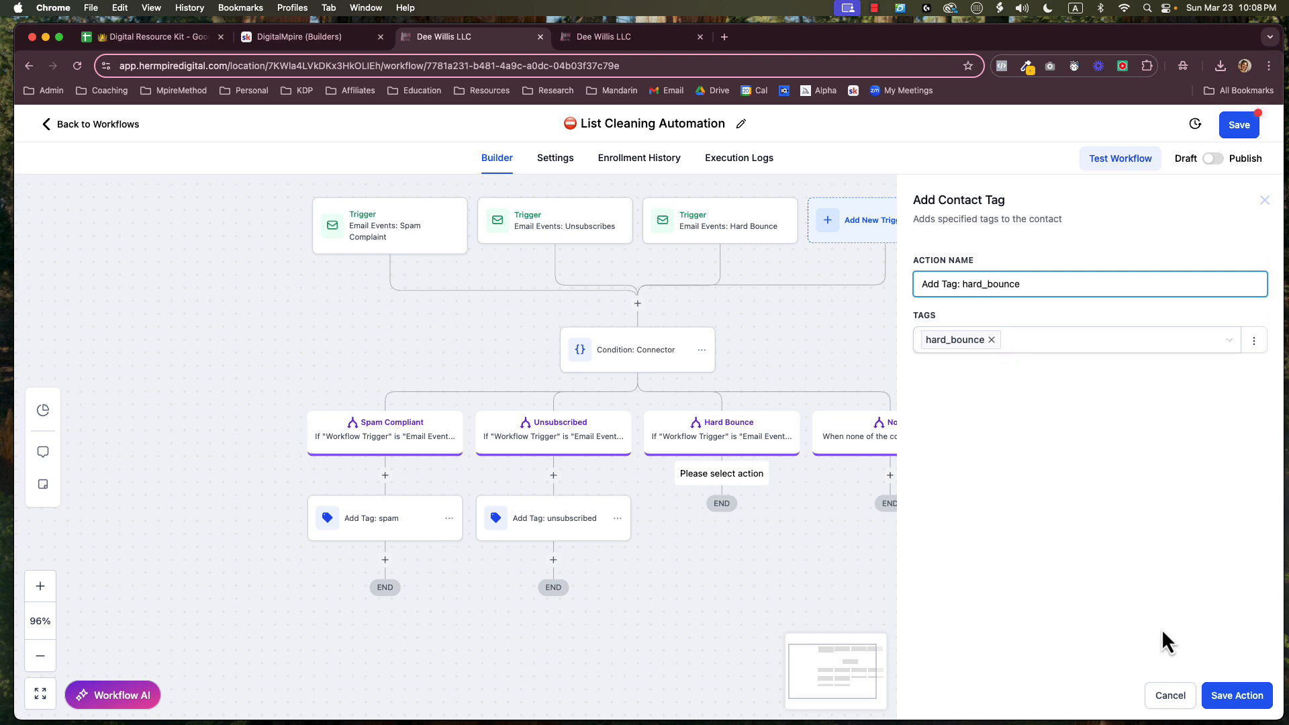
{"action": "left_click", "coordinate": [1233, 699]}
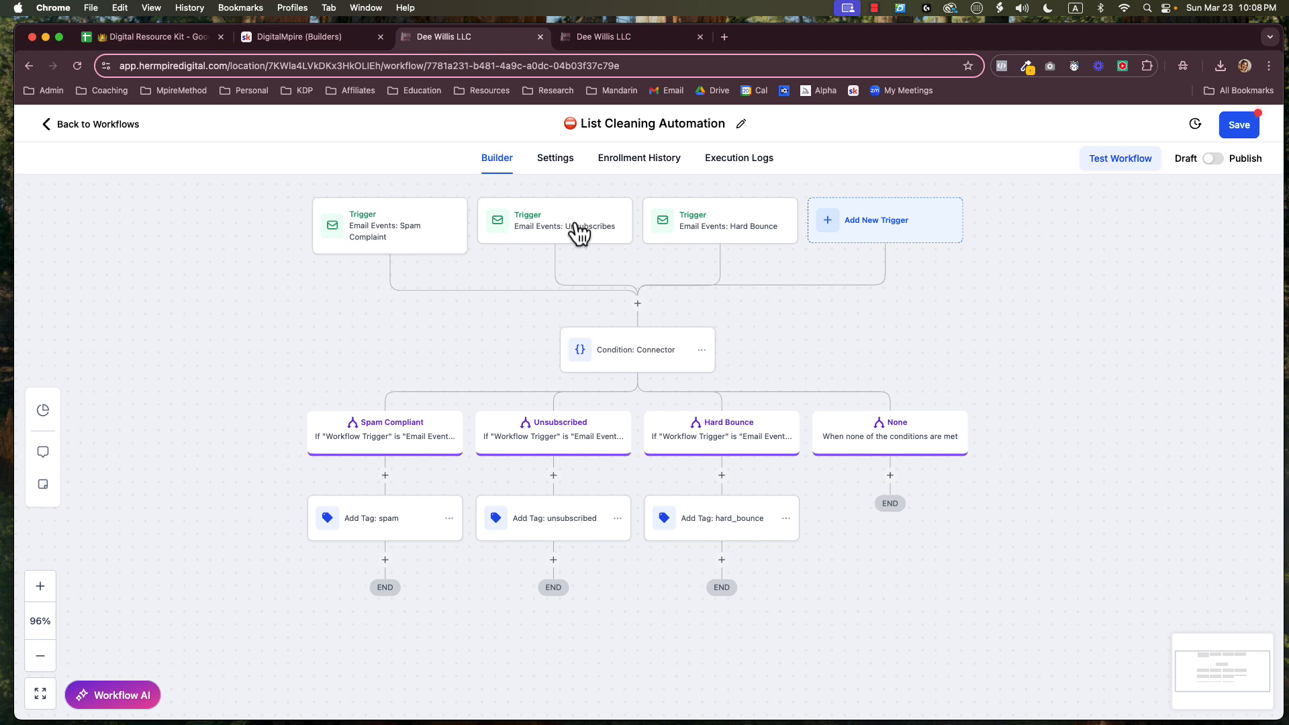
- Rename the unsubscribe trigger to "Email Events: Unsubscribed" and save it, then check the Unsubscribed branch's condition and save the condition action
{"action": "left_click", "coordinate": [578, 233]}
{"action": "left_click", "coordinate": [840, 358]}
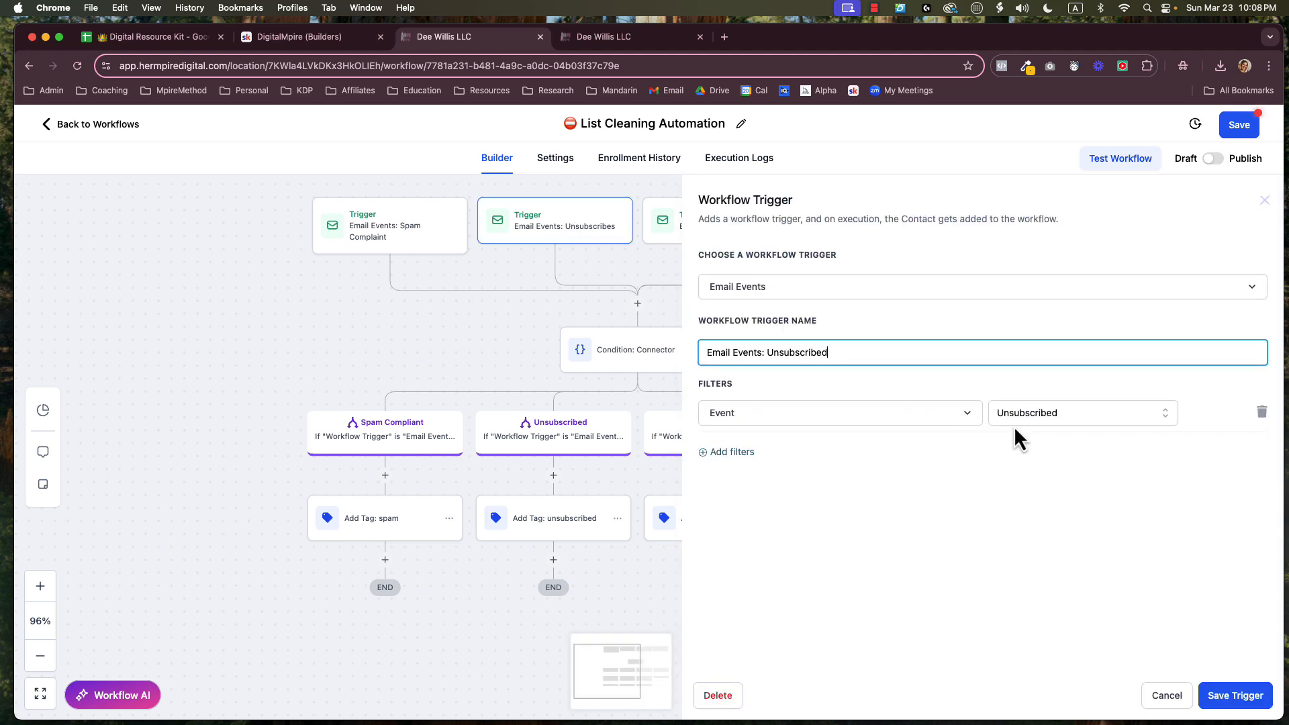
{"action": "left_click", "coordinate": [1231, 695]}
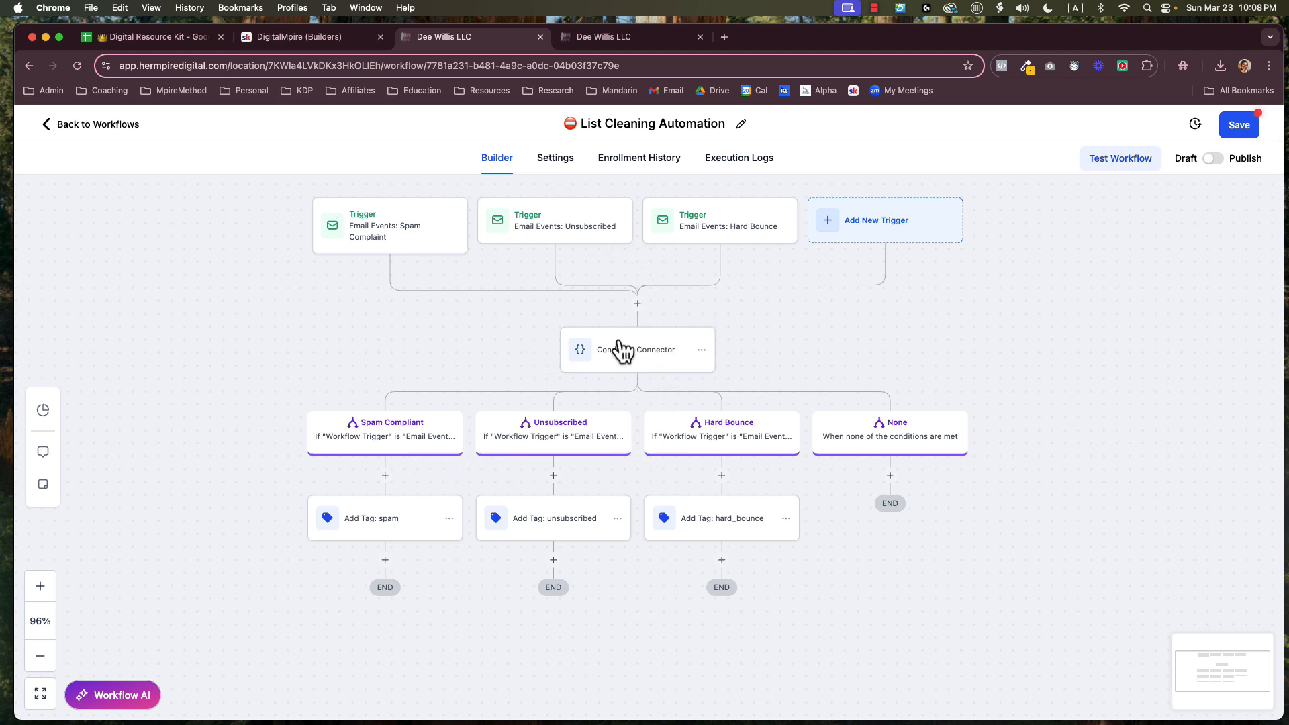
{"action": "left_click", "coordinate": [584, 440]}
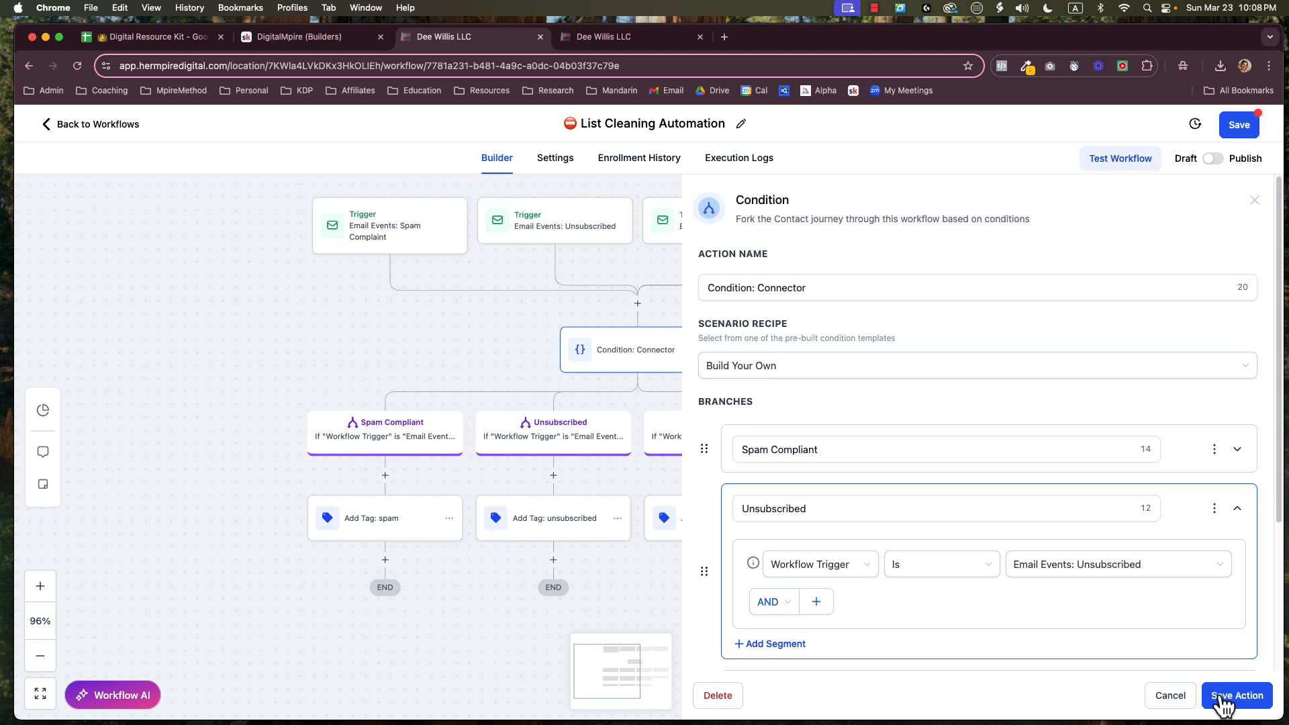
{"action": "left_click", "coordinate": [1220, 696]}
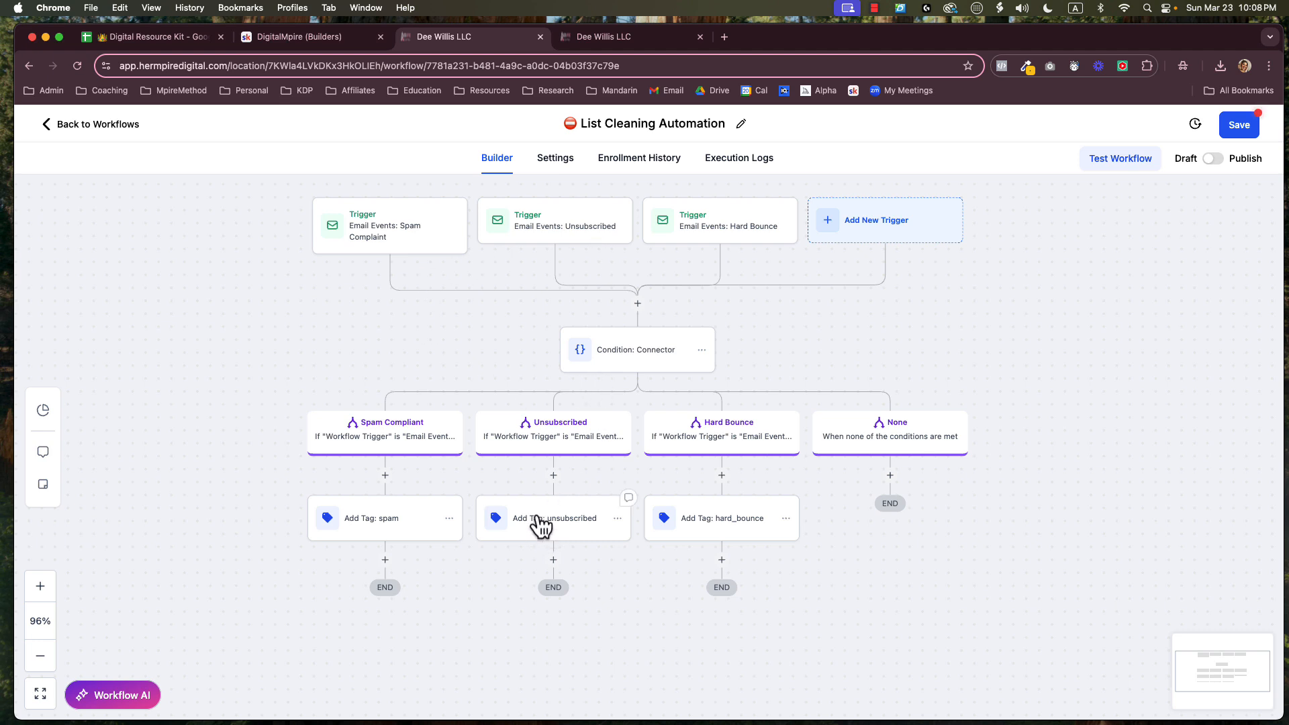
- Add an Enable/Disable DND action below the "Add Tag: spam" action in the Spam Compliant branch
{"action": "left_click", "coordinate": [385, 560]}
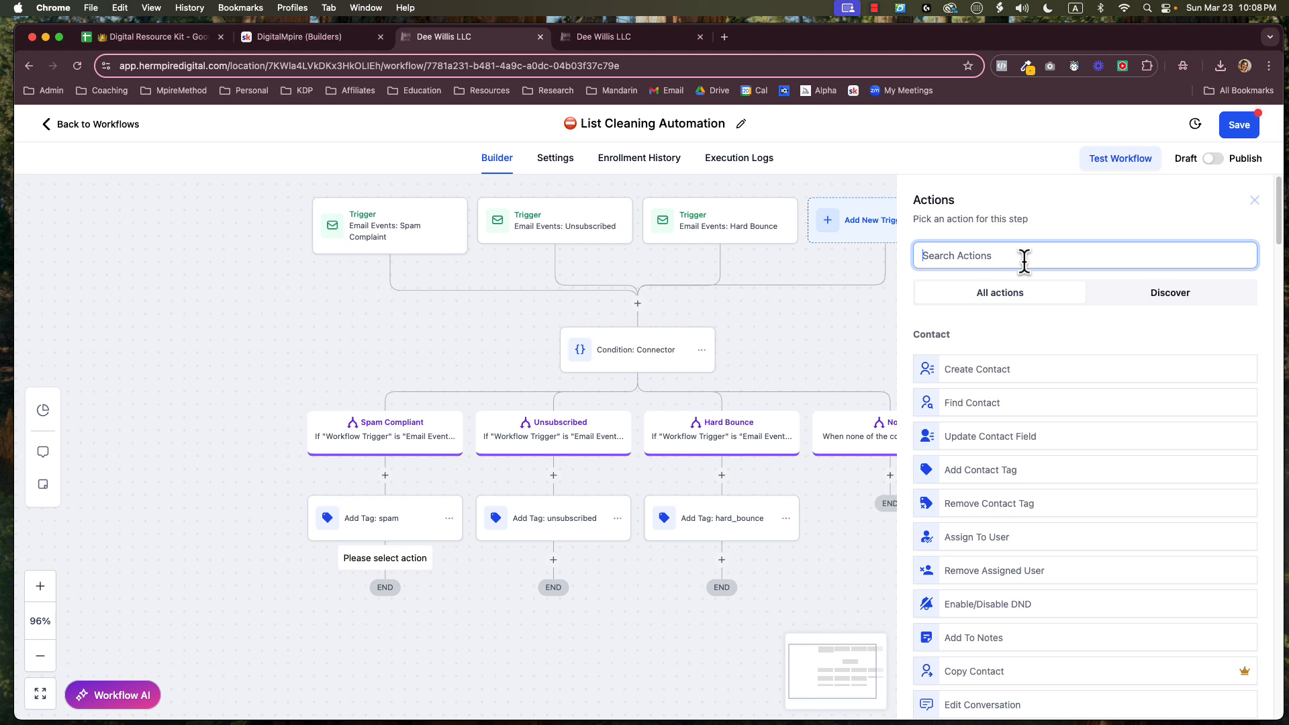
{"action": "type", "text": "con"}
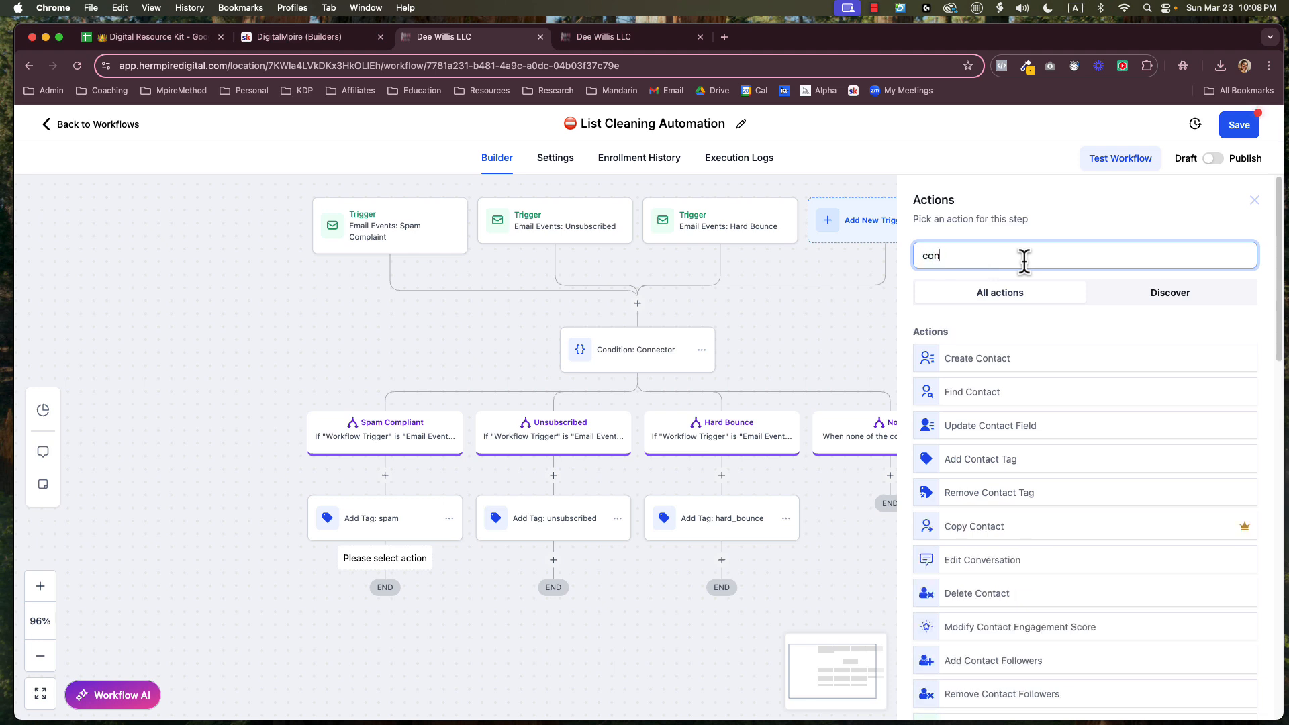
{"action": "key", "text": "BackSpace"}
{"action": "key", "text": "BackSpace"}
{"action": "key", "text": "BackSpace"}
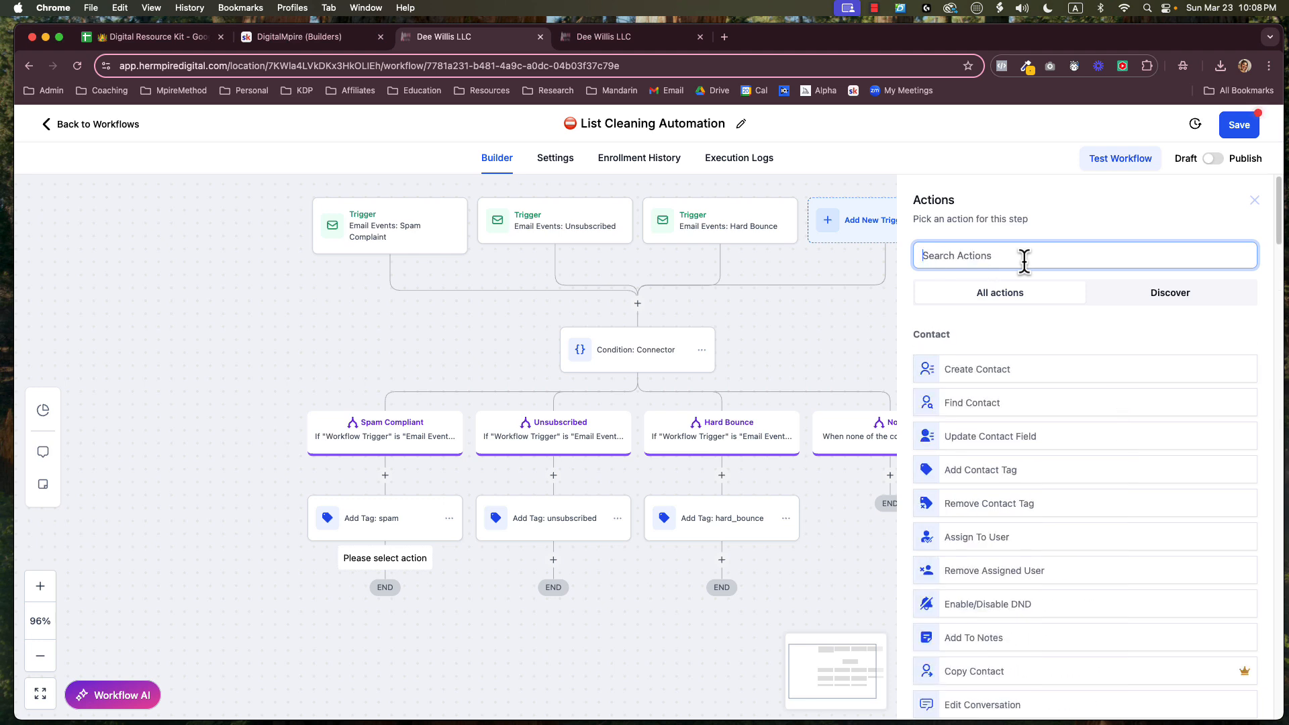
{"action": "type", "text": "dnd"}
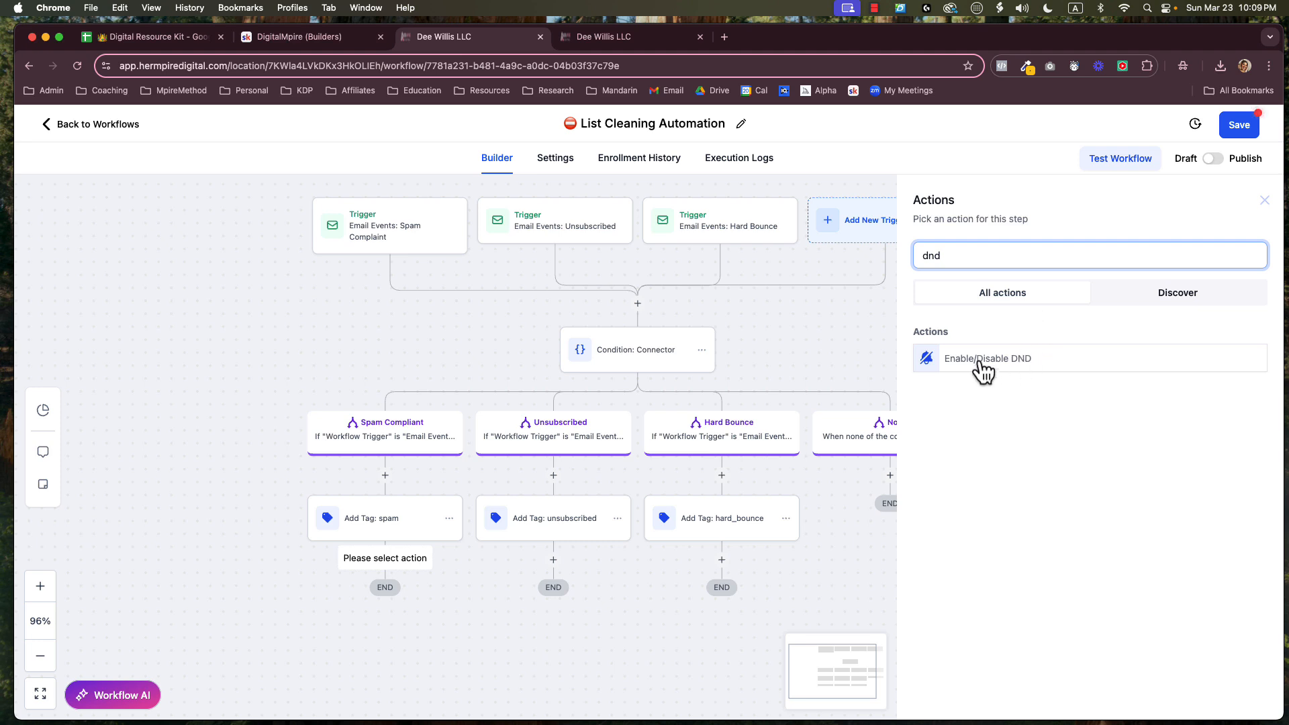
{"action": "left_click", "coordinate": [993, 372]}
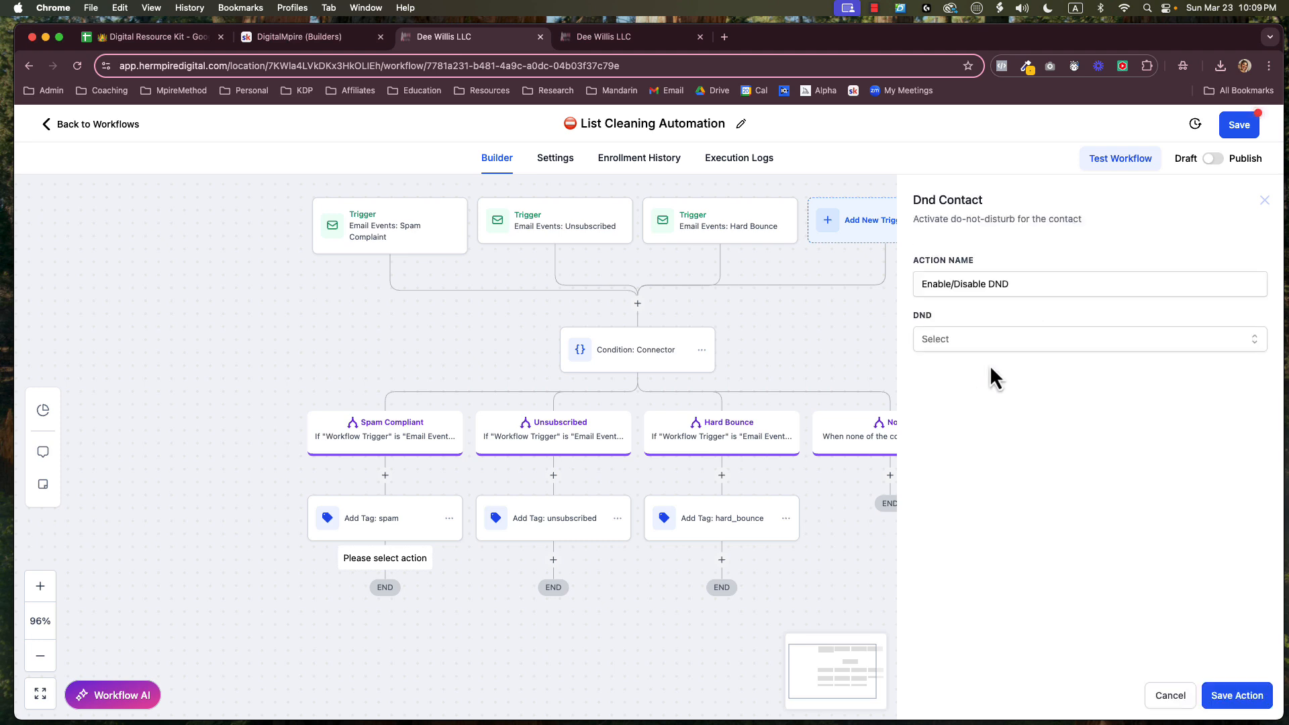
- Set the Spam Compliant branch's DND action to "Enable DND for specific channels" with the Email channel and save it
{"action": "left_click", "coordinate": [981, 349]}
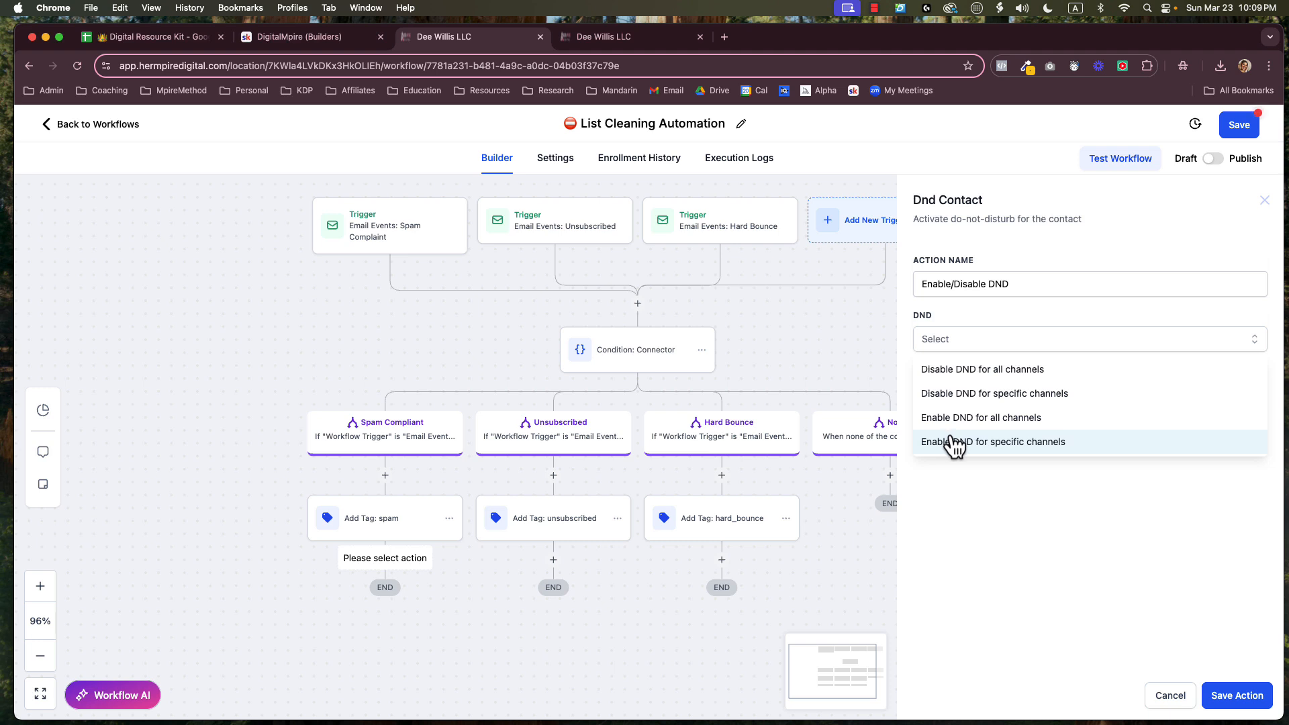
{"action": "left_click", "coordinate": [951, 443]}
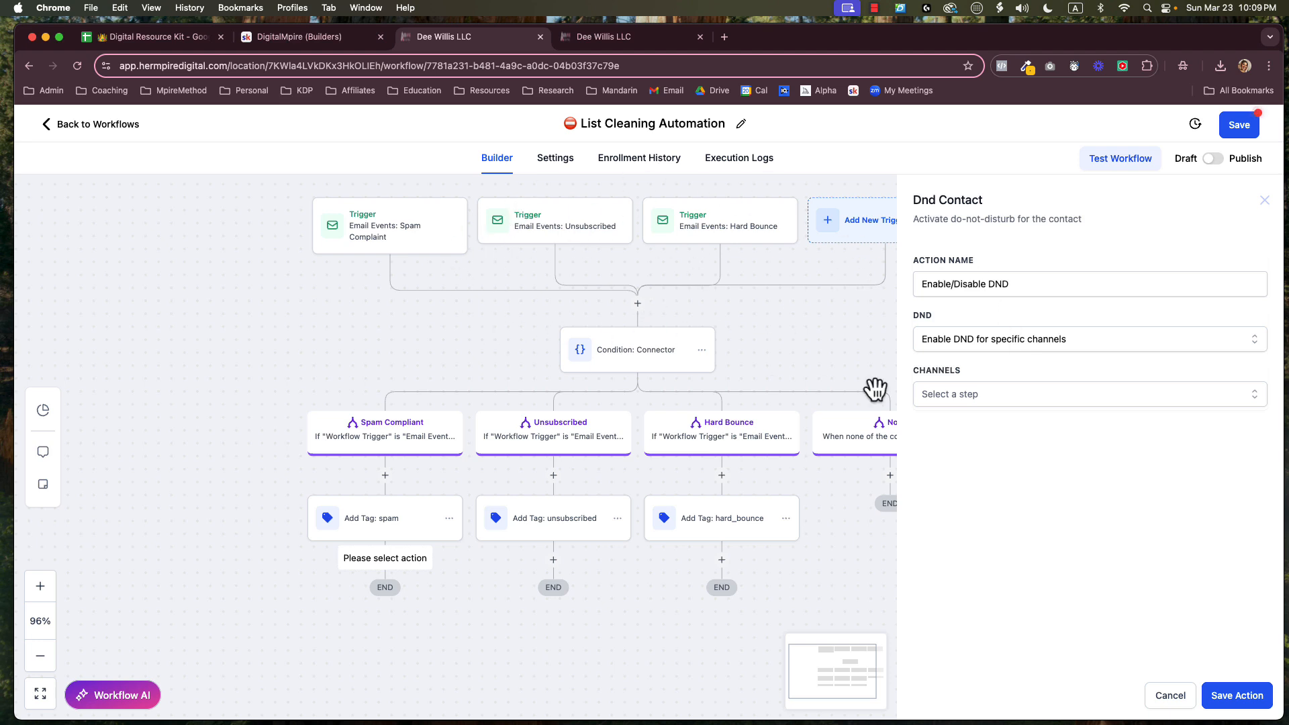
{"action": "left_click", "coordinate": [1010, 402]}
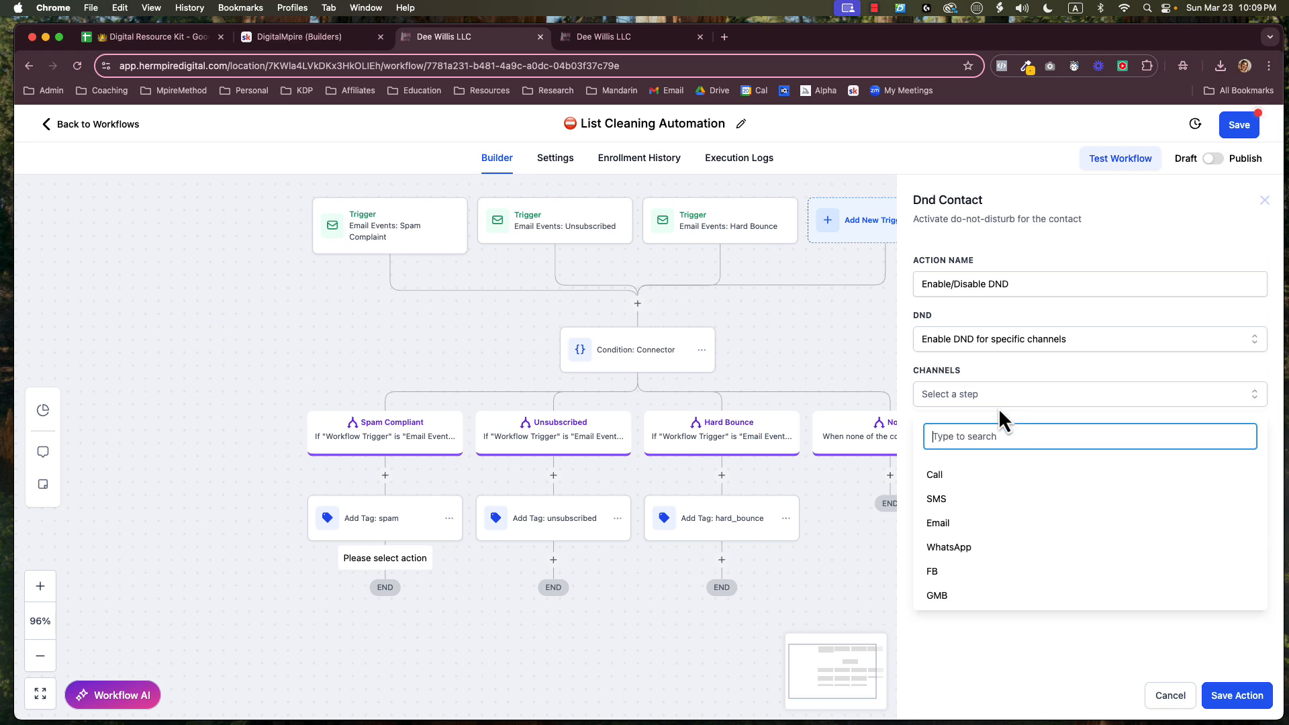
{"action": "left_click", "coordinate": [949, 527]}
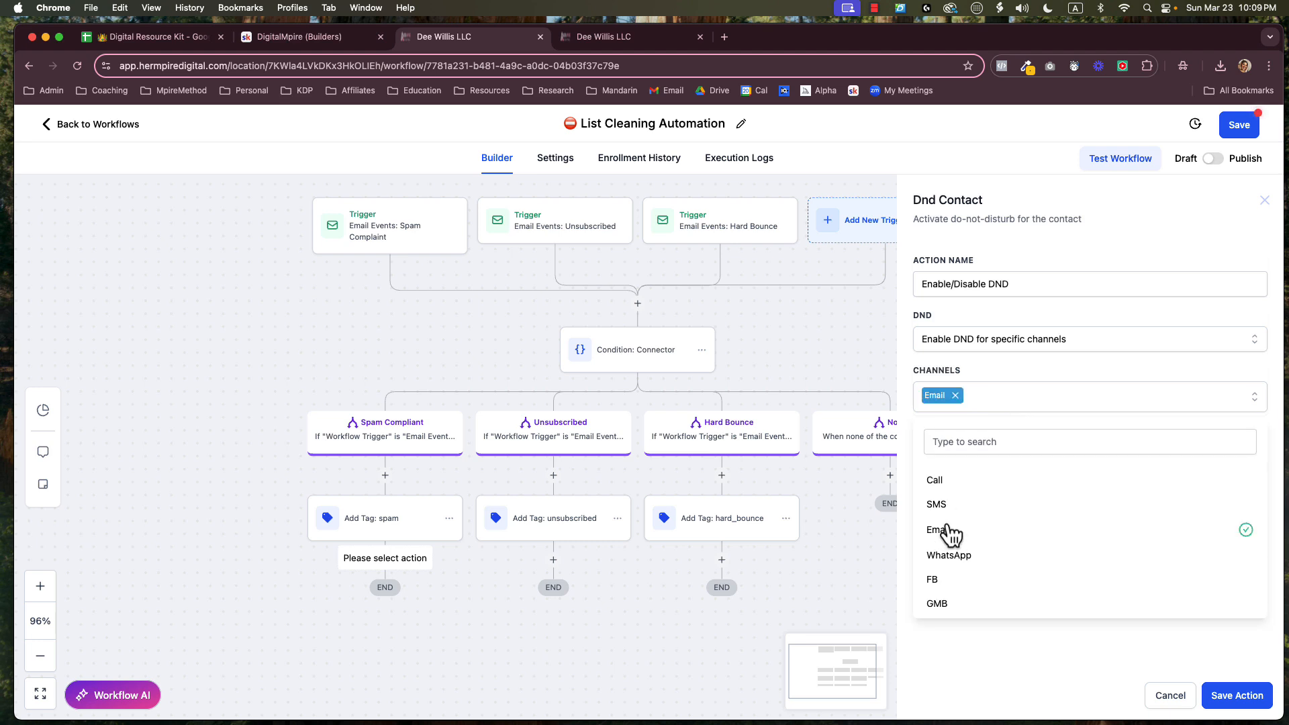
{"action": "left_click", "coordinate": [916, 419]}
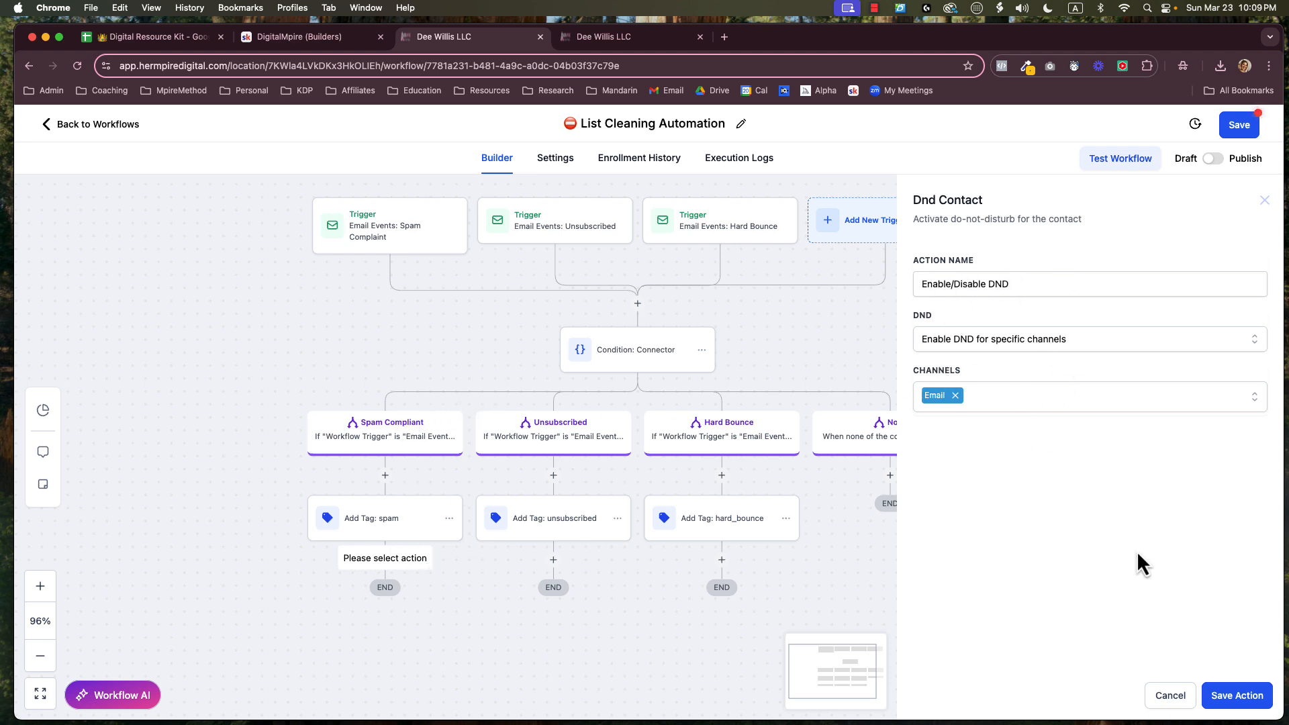
{"action": "left_click", "coordinate": [1238, 695]}
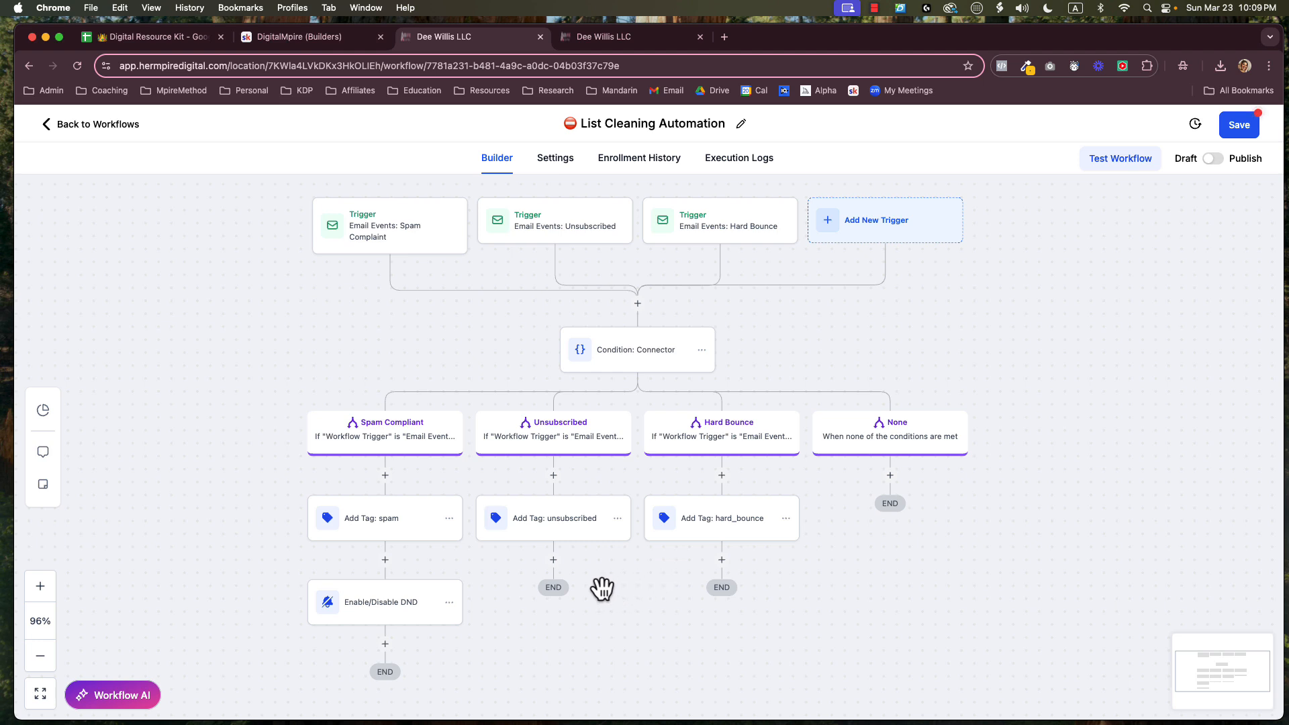
- Add an Enable/Disable DND action below "Add Tag: unsubscribed", set to "Enable DND for specific channels" with the Email channel, and save it
{"action": "left_click", "coordinate": [553, 559]}
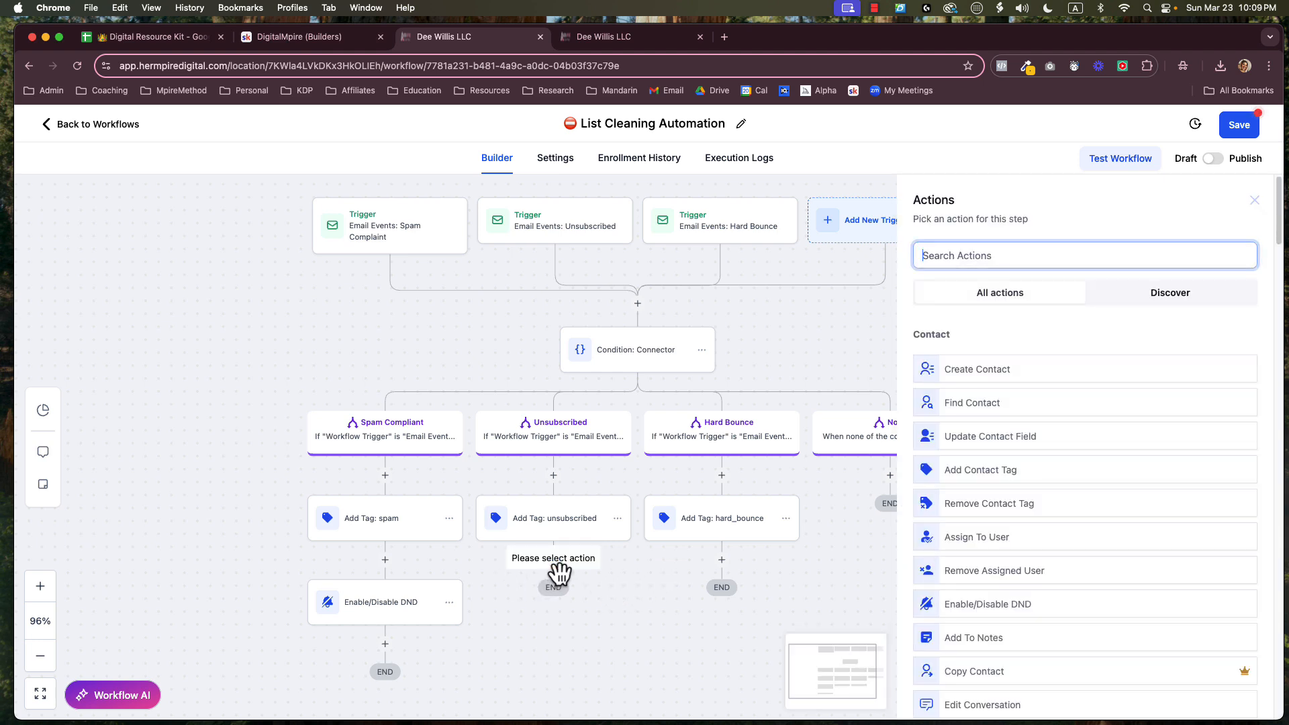
{"action": "type", "text": "dnd"}
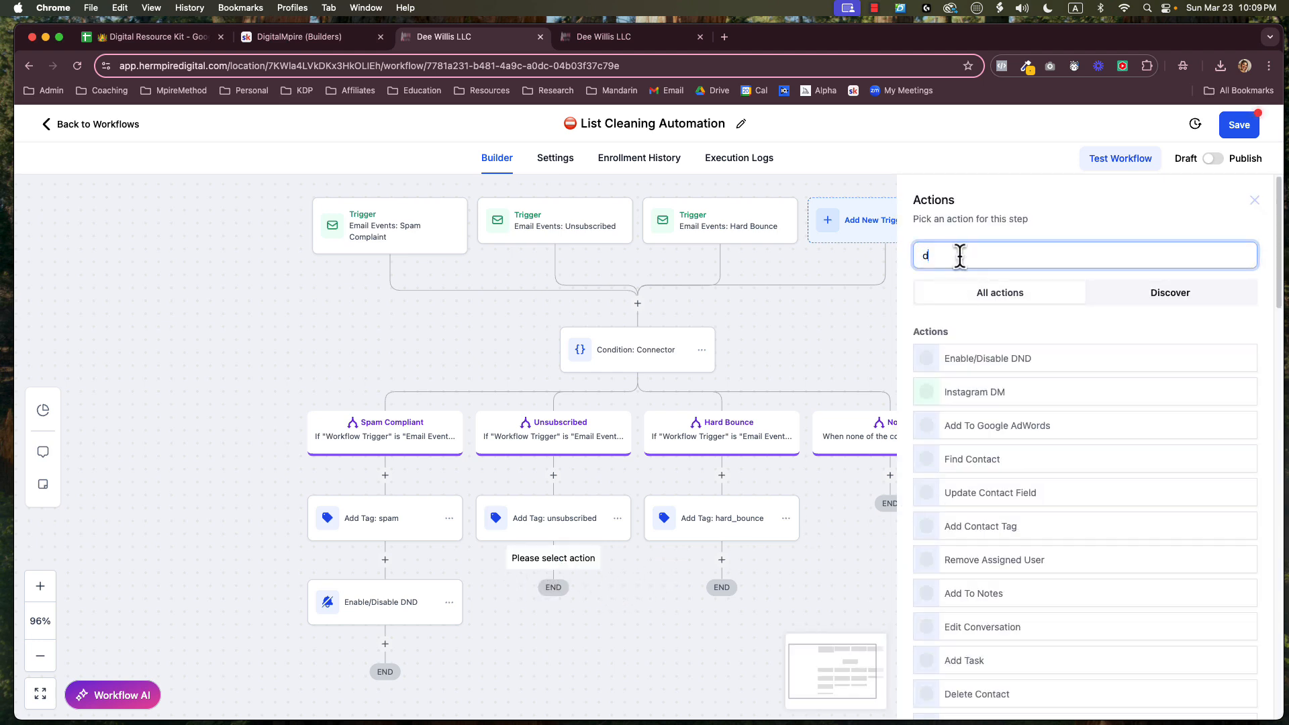
{"action": "left_click", "coordinate": [990, 363]}
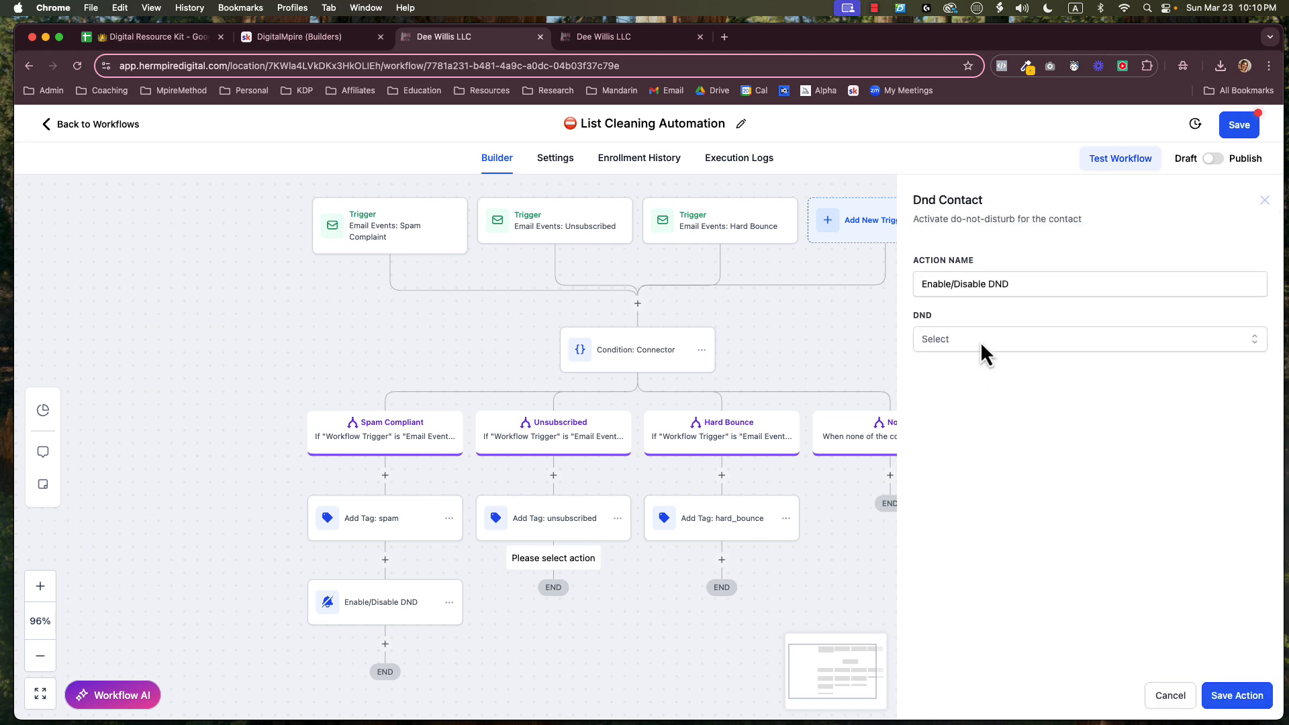
{"action": "left_click", "coordinate": [980, 341]}
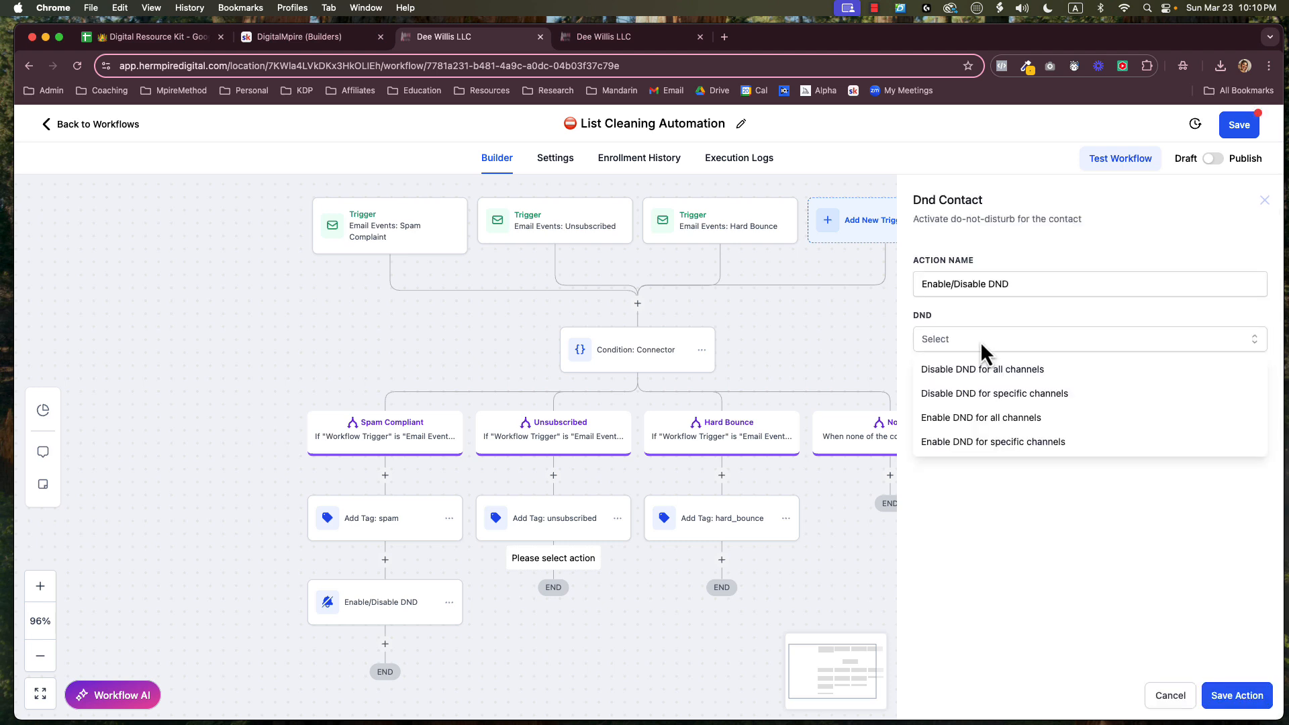
{"action": "left_click", "coordinate": [989, 442]}
{"action": "left_click", "coordinate": [980, 397]}
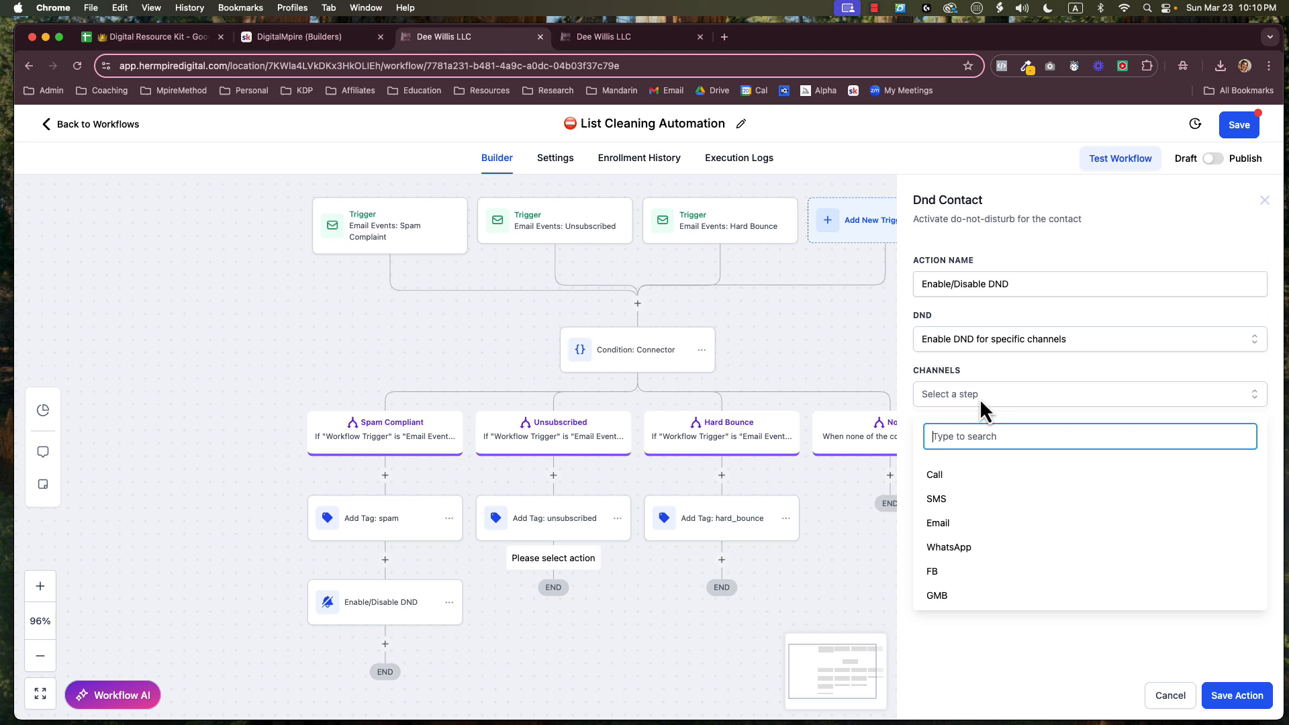
{"action": "left_click", "coordinate": [953, 523]}
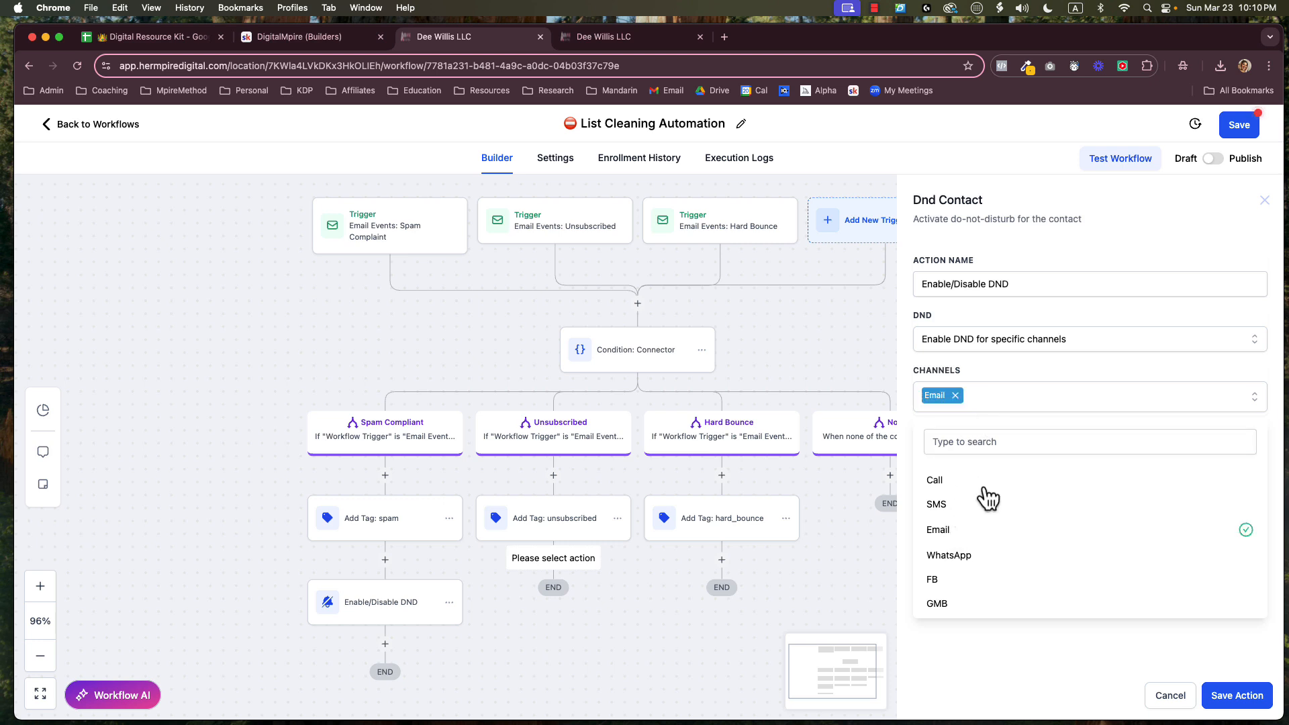
{"action": "left_click", "coordinate": [912, 435]}
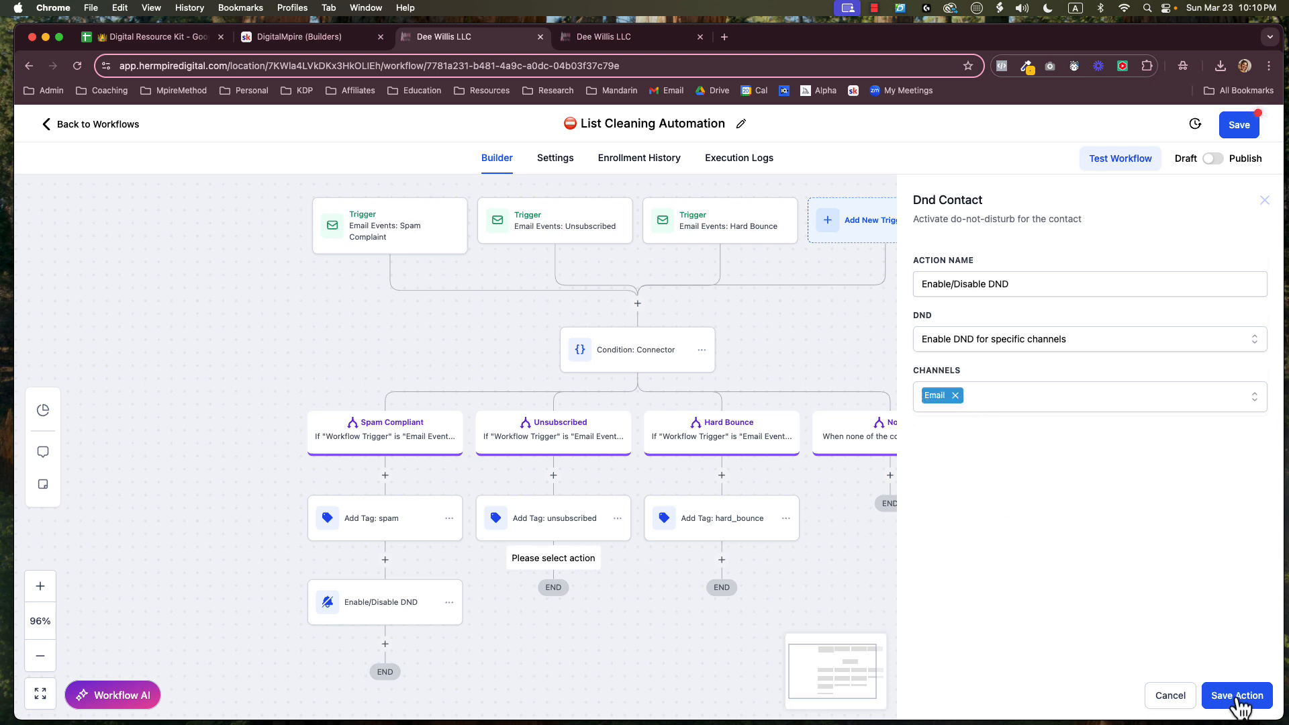
{"action": "left_click", "coordinate": [1236, 696]}
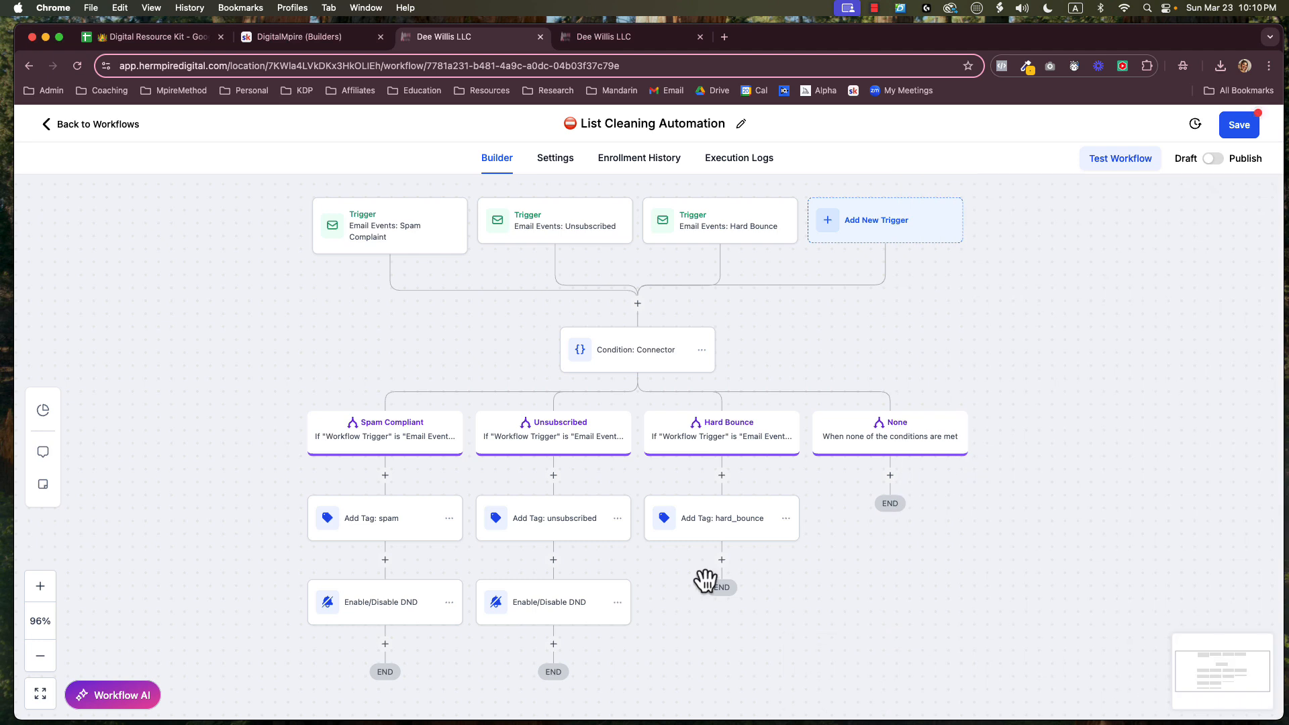
- Add an Enable/Disable DND action below "Add Tag: hard_bounce", set to "Enable DND for specific channels" with the Email channel, and save it
{"action": "left_click", "coordinate": [723, 564]}
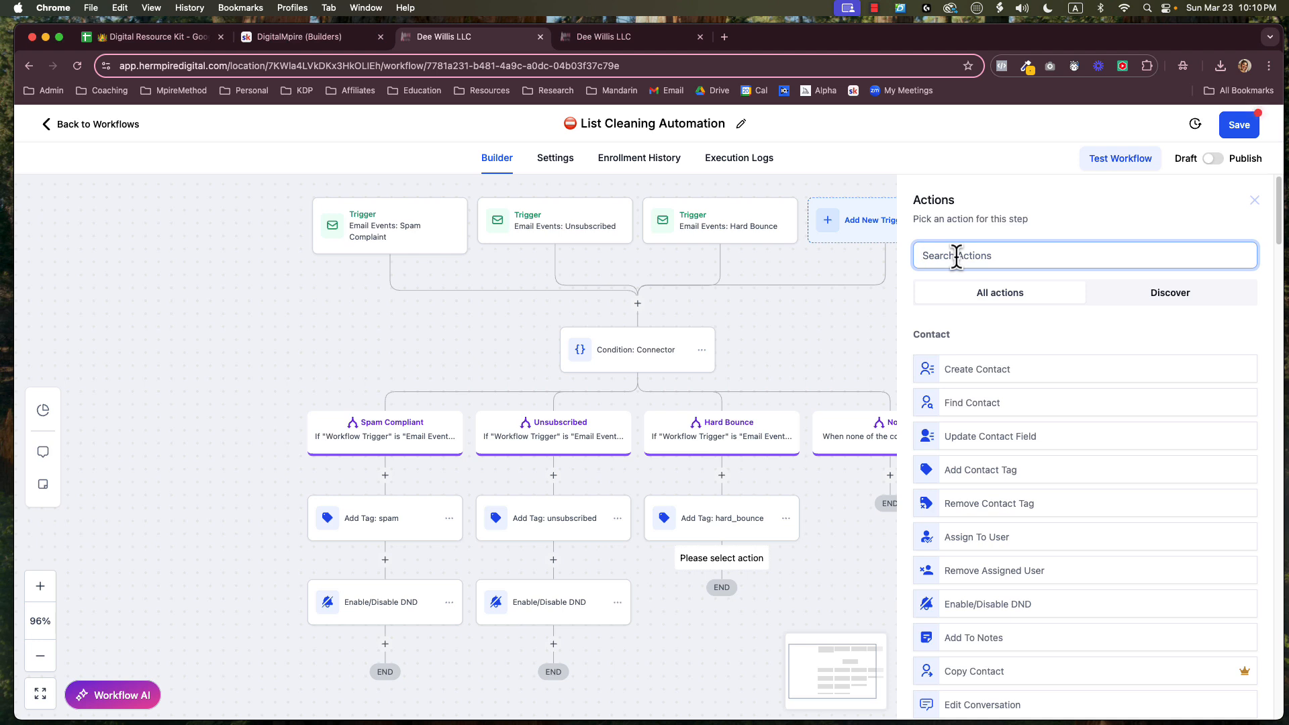
{"action": "type", "text": "dnd"}
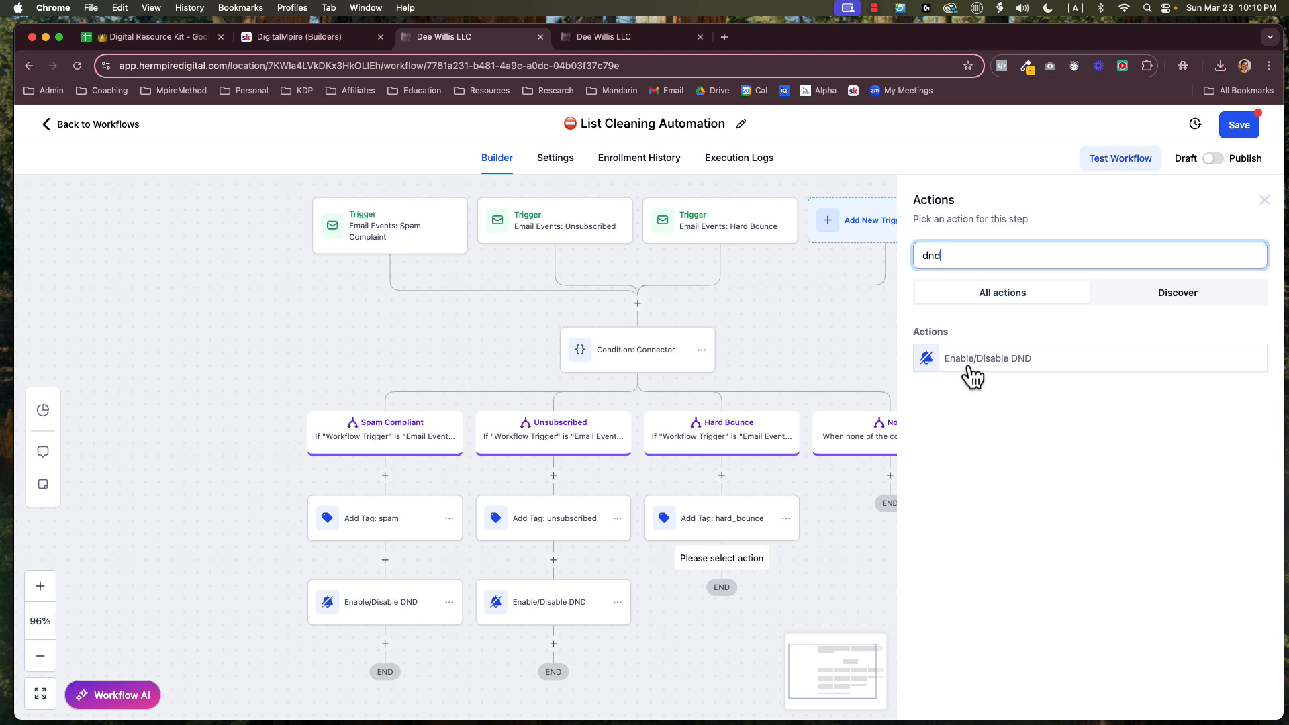
{"action": "left_click", "coordinate": [970, 373]}
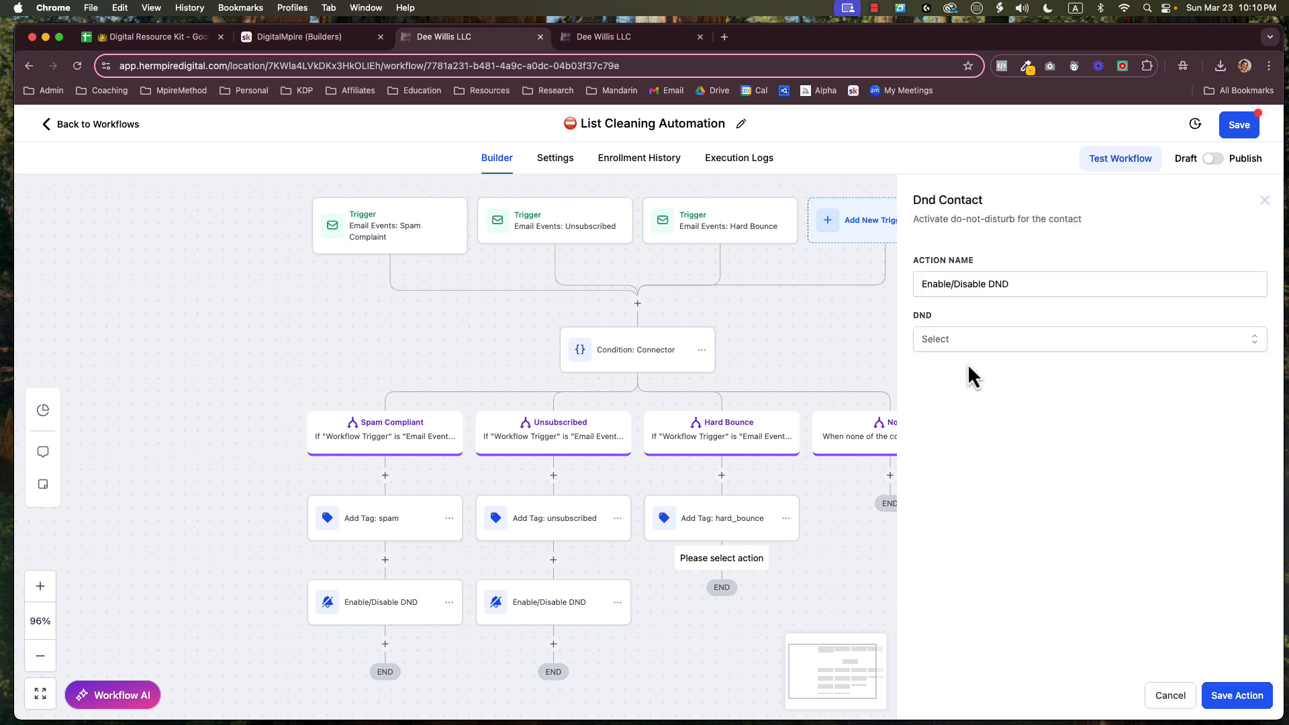
{"action": "left_click", "coordinate": [953, 344]}
{"action": "left_click", "coordinate": [949, 443]}
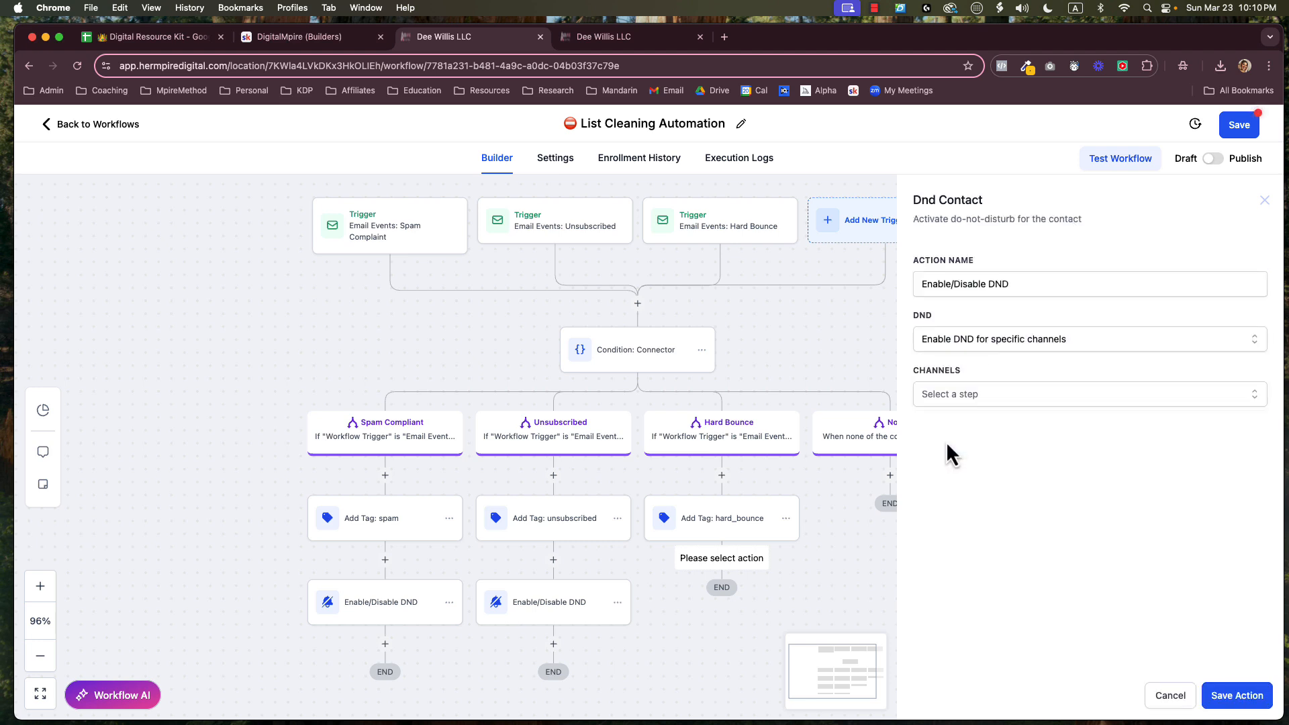
{"action": "left_click", "coordinate": [970, 399]}
{"action": "left_click", "coordinate": [943, 523]}
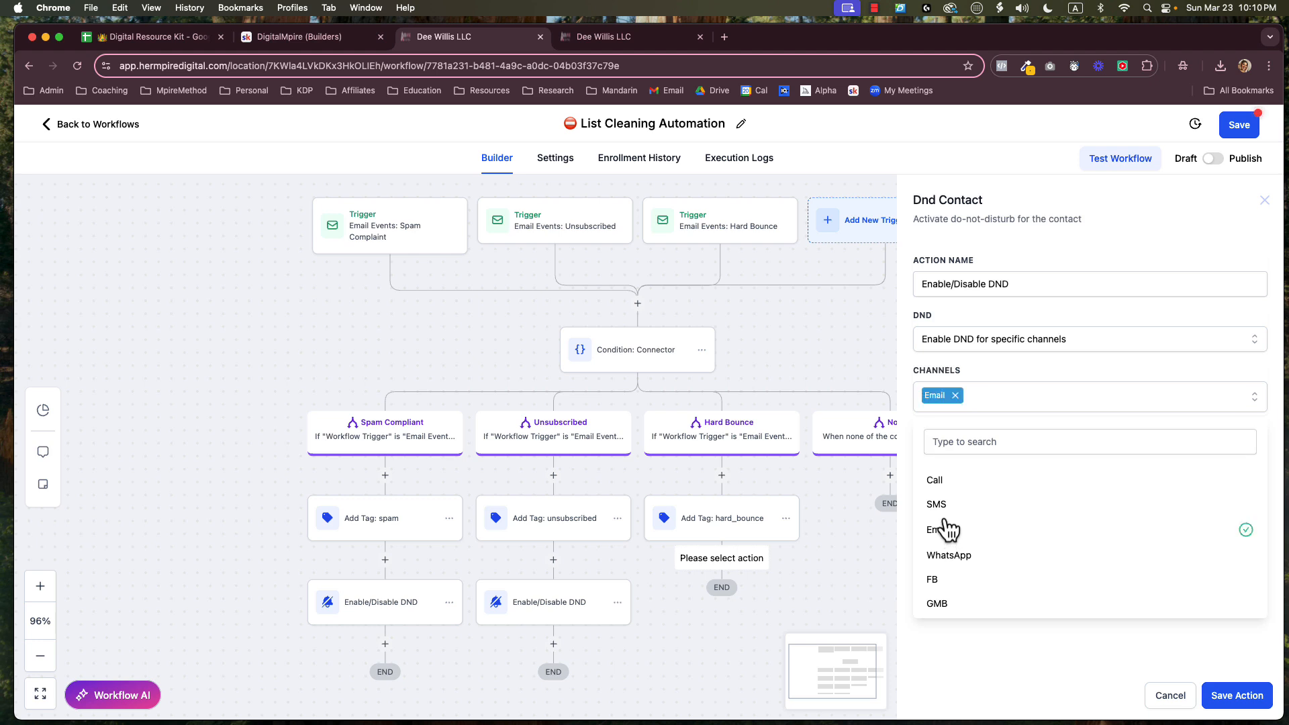
{"action": "left_click", "coordinate": [905, 424]}
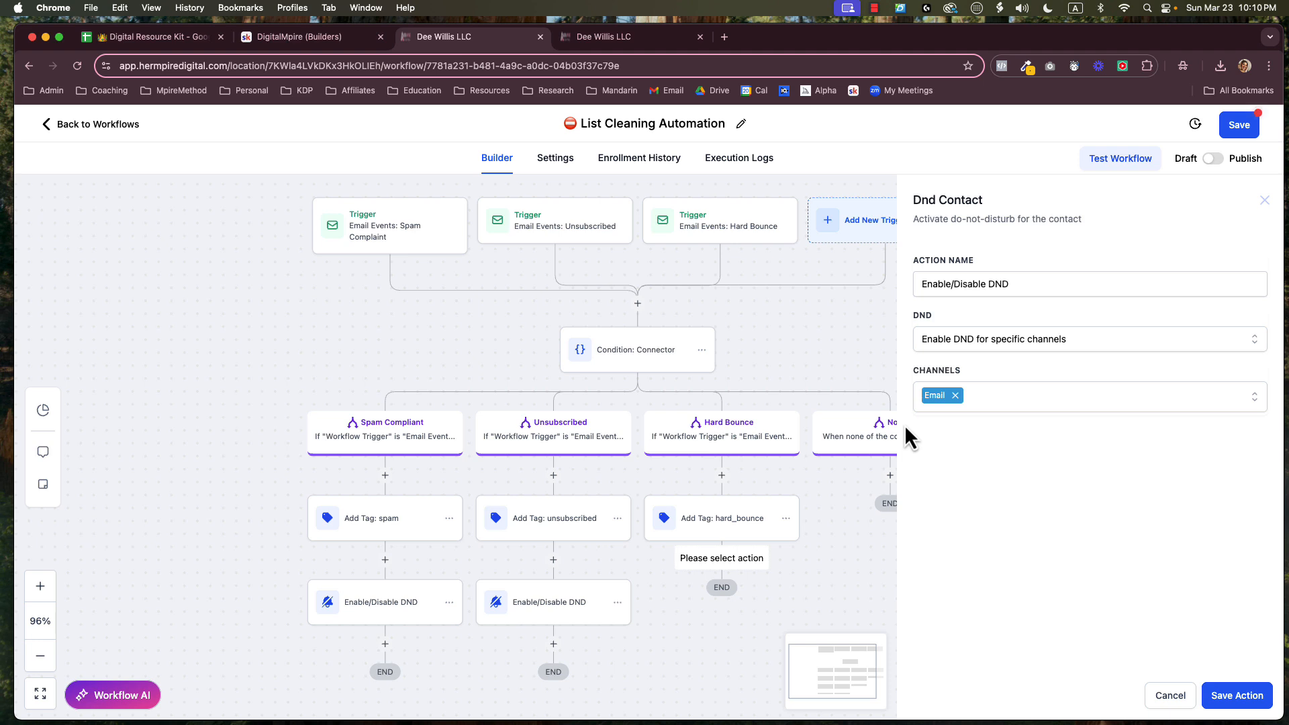
{"action": "left_click", "coordinate": [1236, 695]}
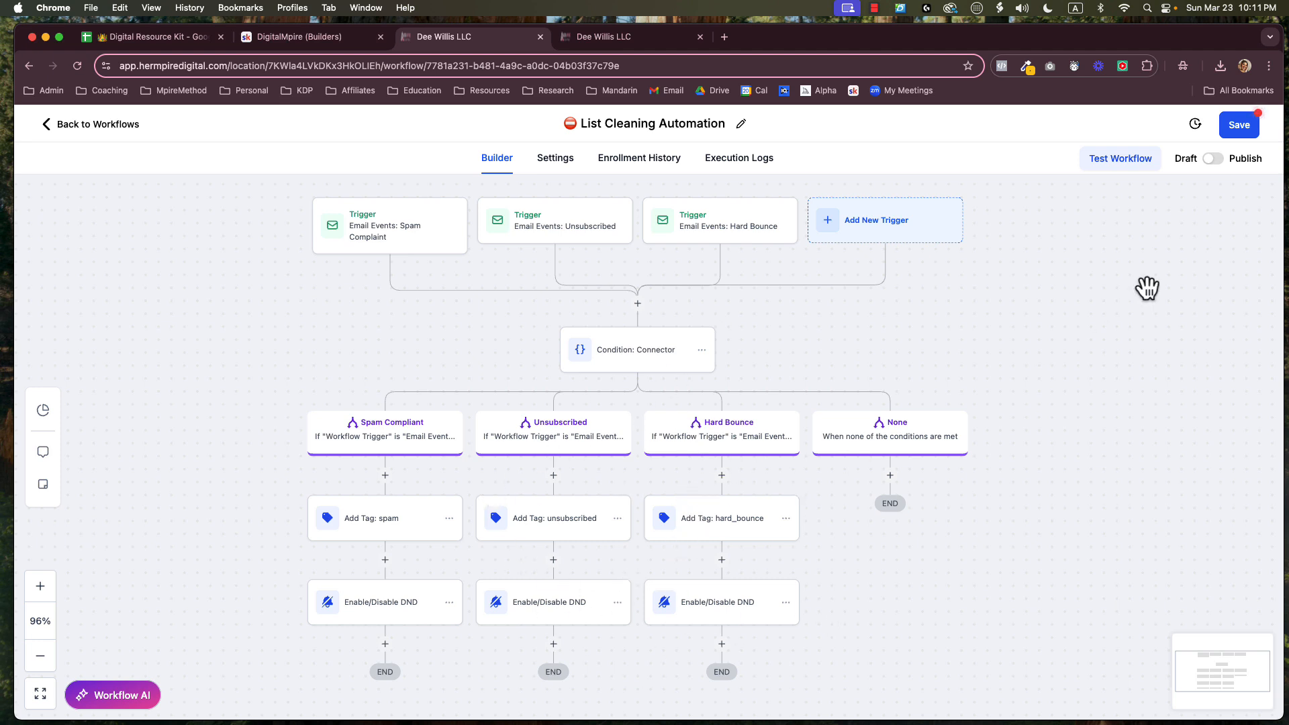
- Save the List Cleaning Automation workflow, switch it from Draft to Publish, save it again and return to the workflow list
{"action": "left_click", "coordinate": [1261, 133]}
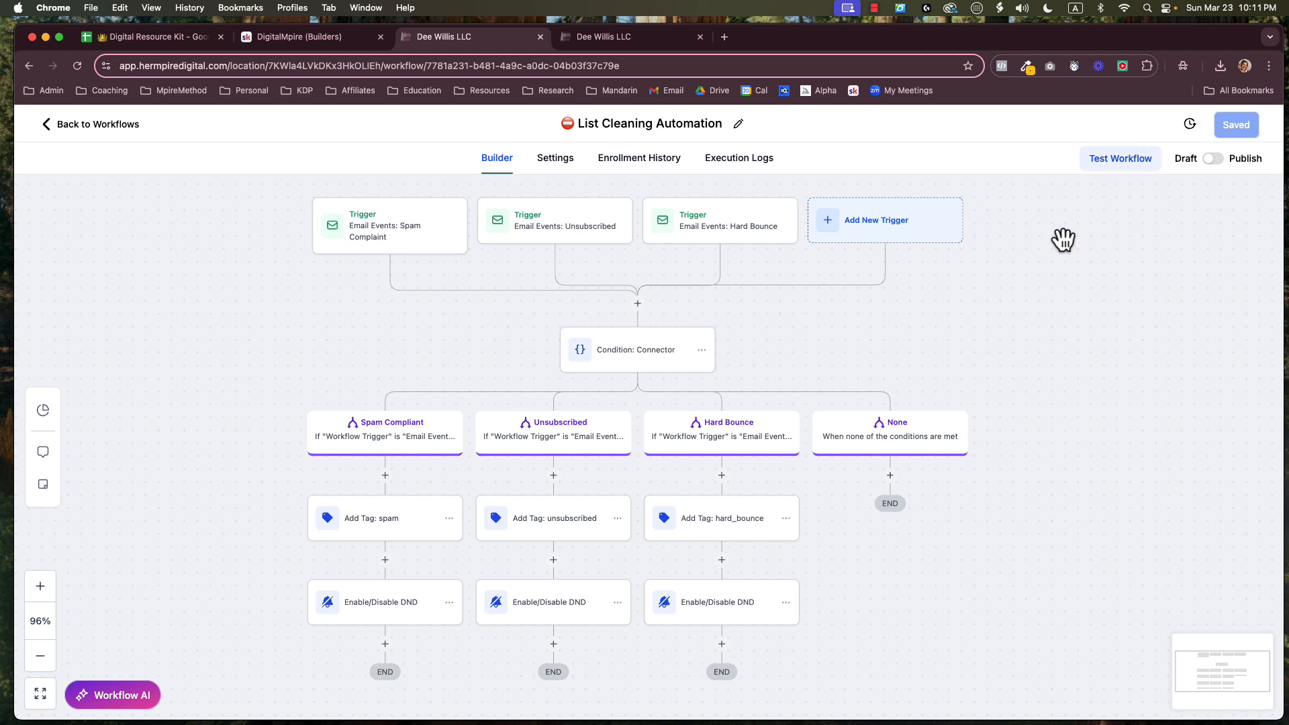
{"action": "left_click", "coordinate": [1212, 159]}
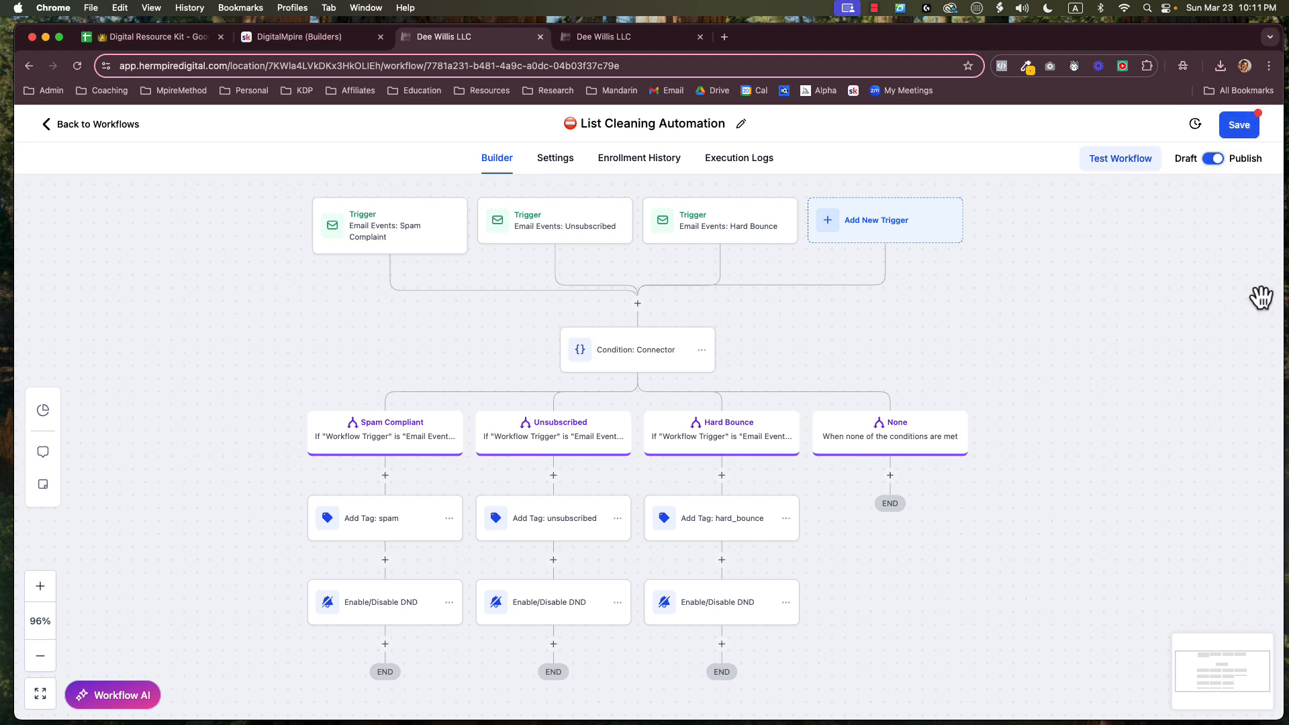
{"action": "left_click", "coordinate": [1240, 131]}
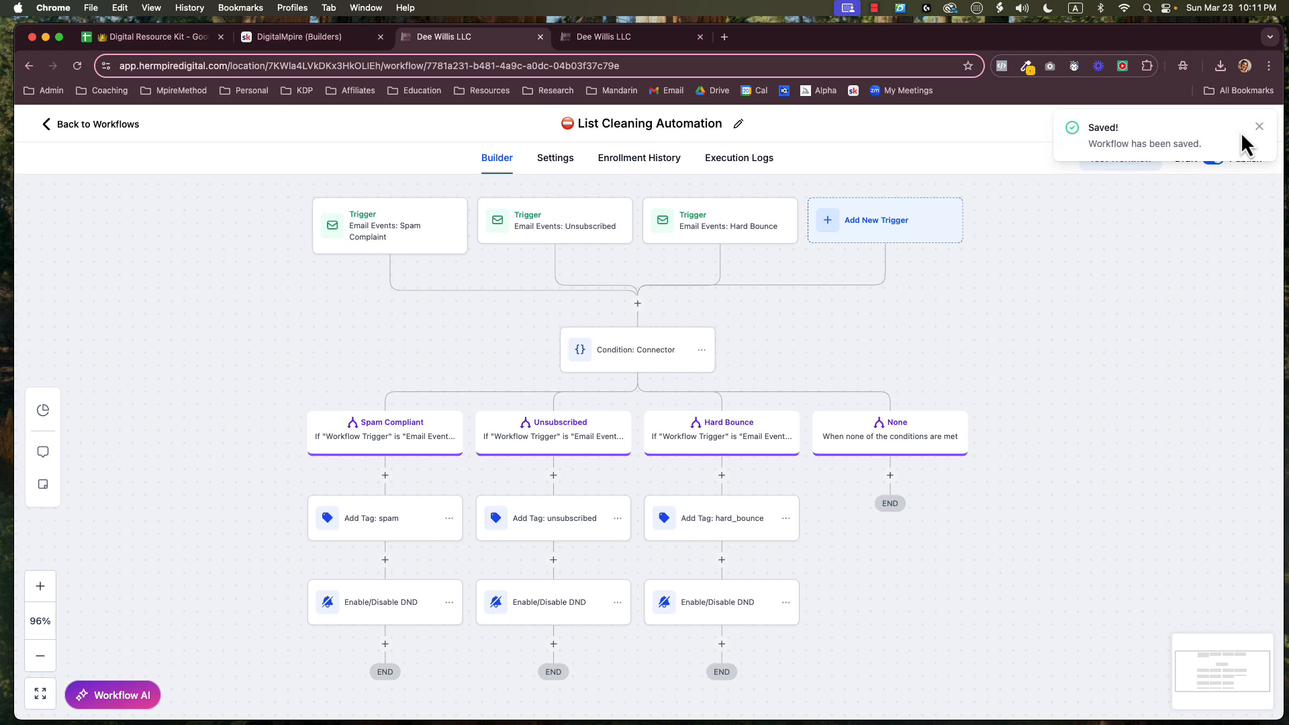
{"action": "left_click", "coordinate": [1258, 128]}
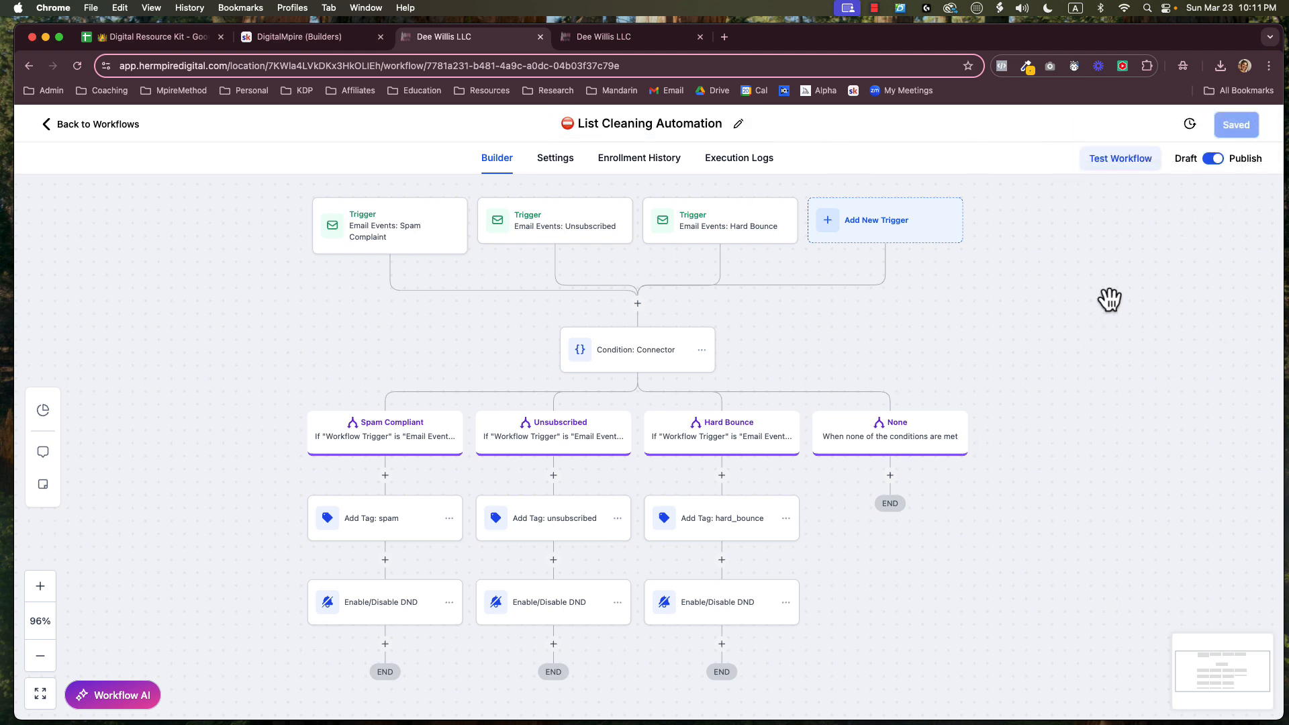
{"action": "left_click", "coordinate": [51, 127]}
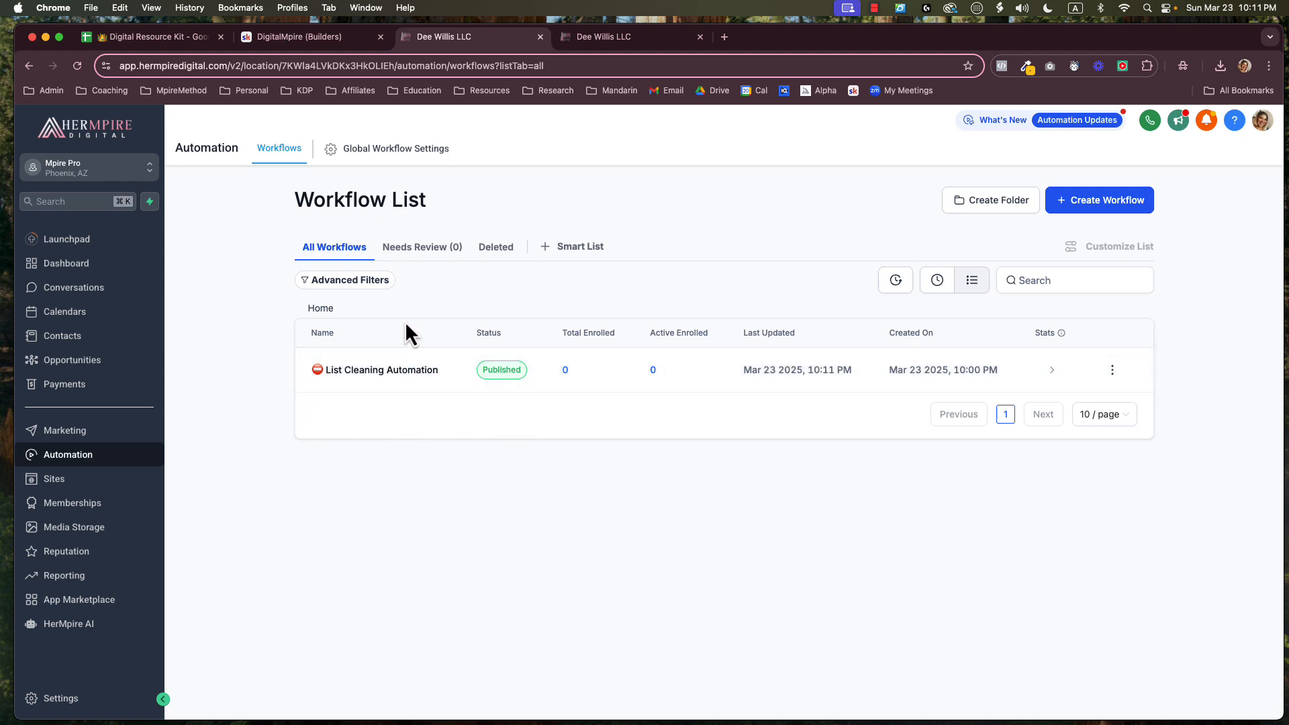
- Look through the tool list on the AI Automation Toolbox sheet of the Digital Resource Kit spreadsheet, and return to the workflow list
{"action": "left_click", "coordinate": [148, 37]}
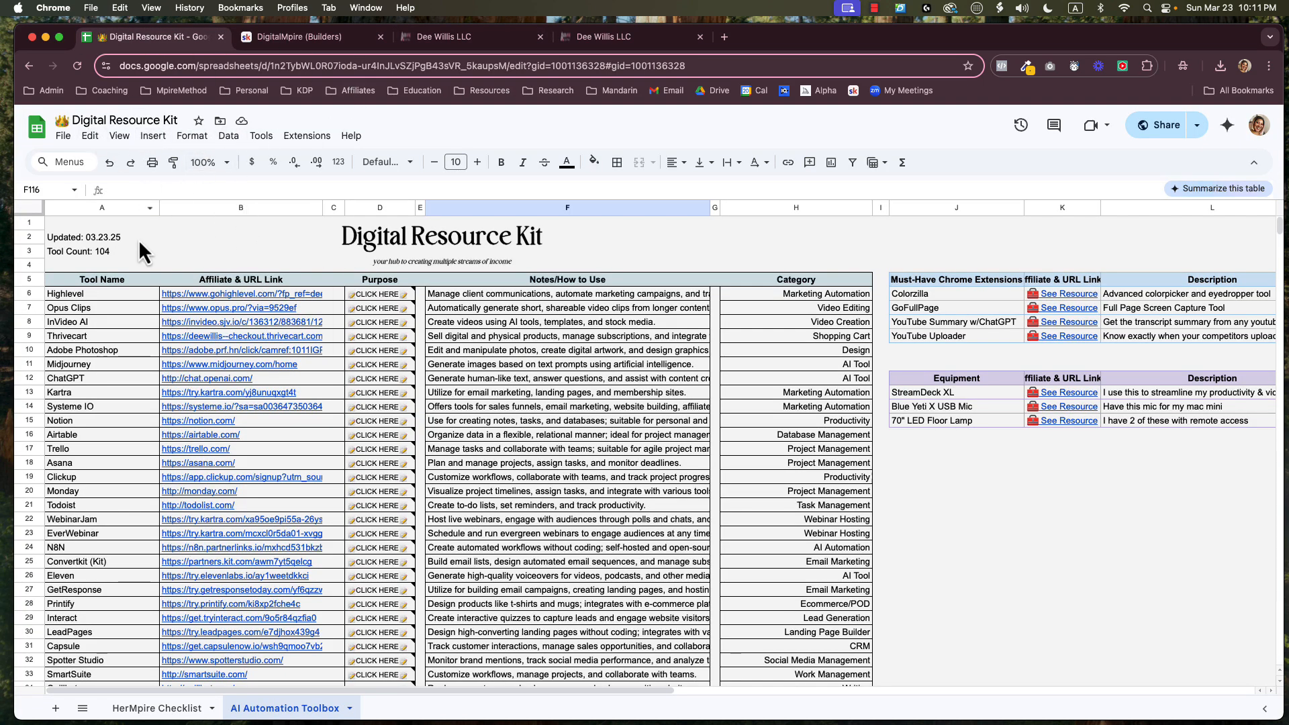
{"action": "scroll", "coordinate": [216, 533], "scroll_direction": "down", "scroll_amount": 8}
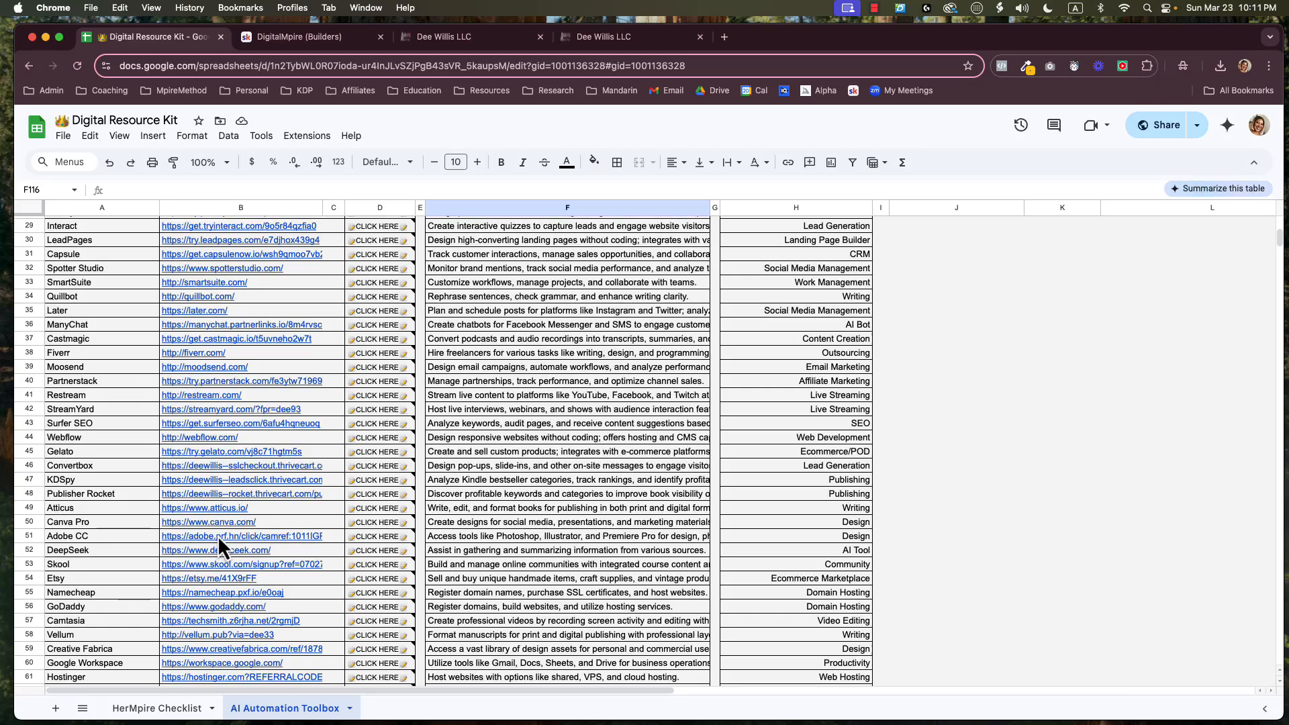
{"action": "scroll", "coordinate": [218, 535], "scroll_direction": "up", "scroll_amount": 10}
{"action": "scroll", "coordinate": [253, 534], "scroll_direction": "down", "scroll_amount": 14}
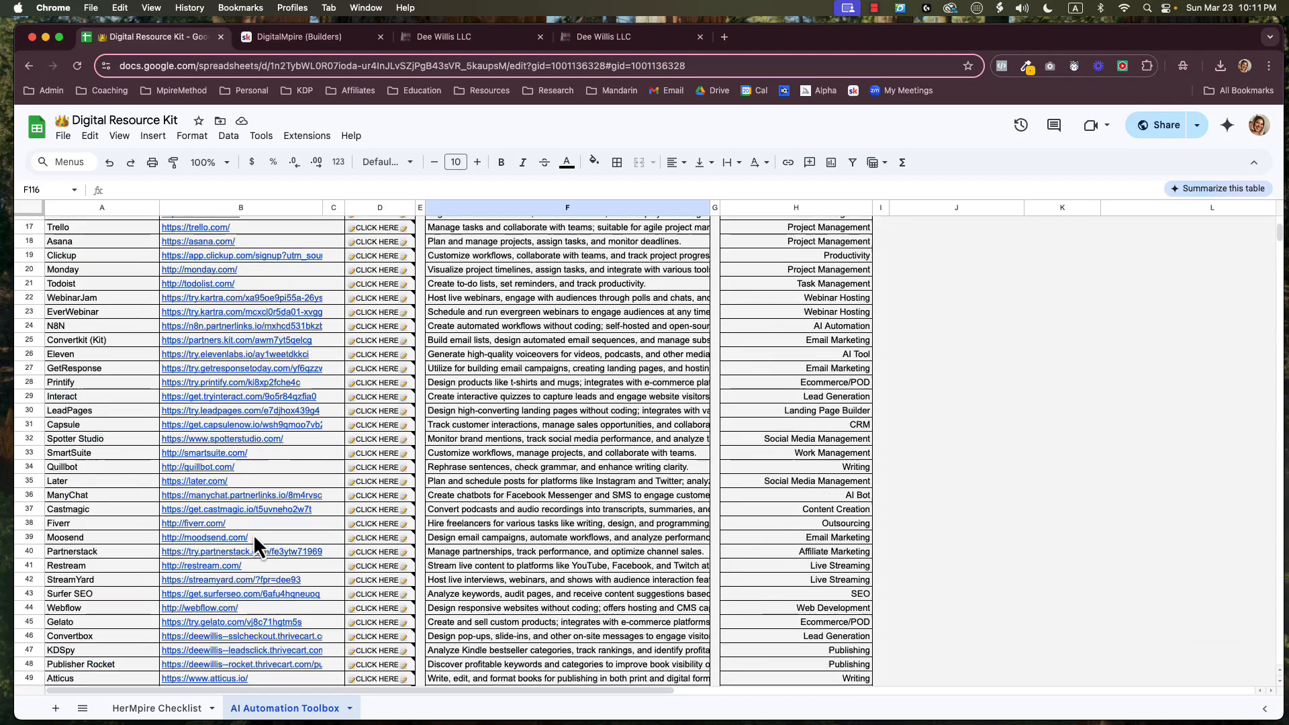
{"action": "scroll", "coordinate": [253, 533], "scroll_direction": "down", "scroll_amount": 6}
{"action": "scroll", "coordinate": [253, 535], "scroll_direction": "up", "scroll_amount": 20}
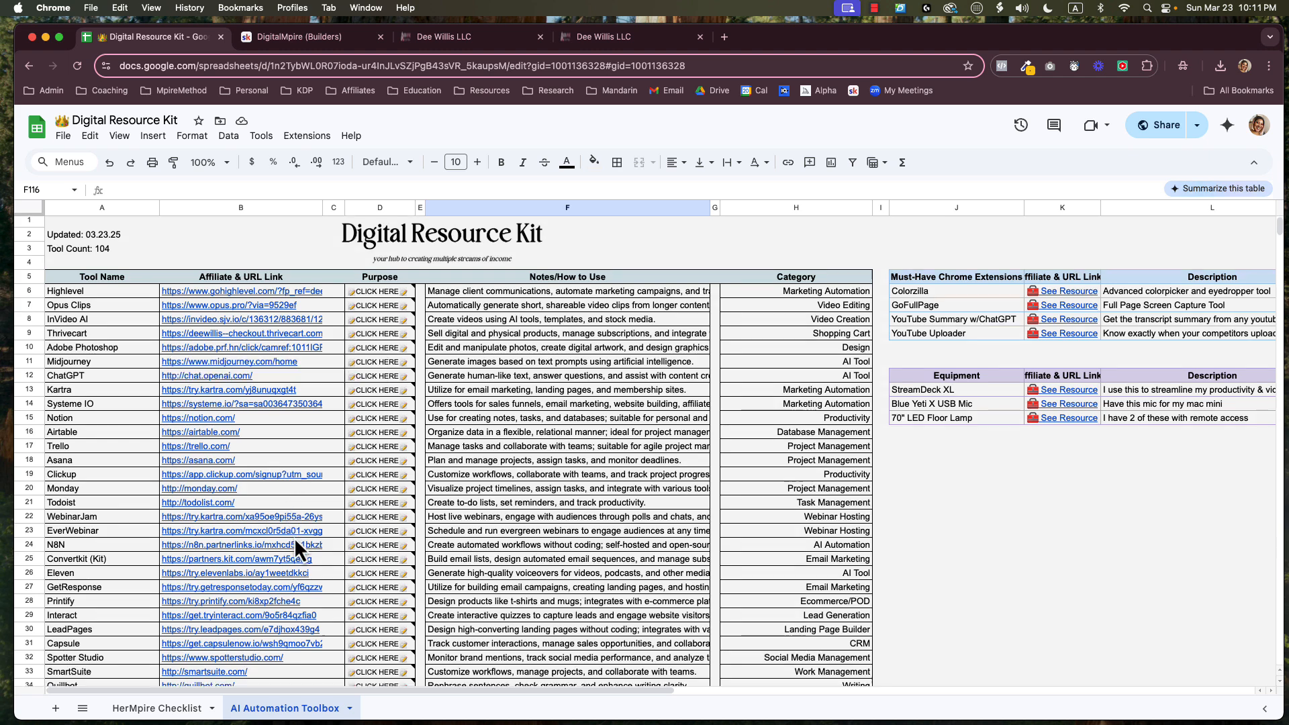
{"action": "scroll", "coordinate": [222, 493], "scroll_direction": "down", "scroll_amount": 5}
{"action": "scroll", "coordinate": [272, 442], "scroll_direction": "down", "scroll_amount": 5}
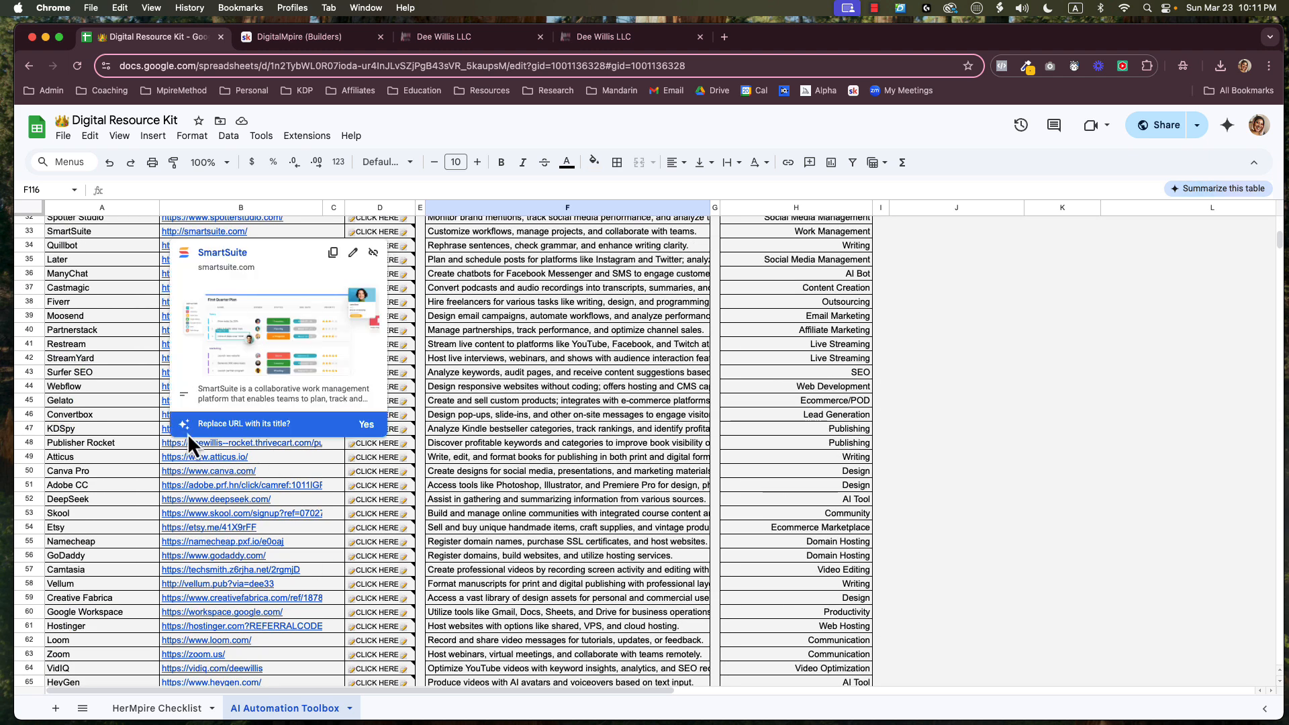
{"action": "scroll", "coordinate": [244, 443], "scroll_direction": "down", "scroll_amount": 6}
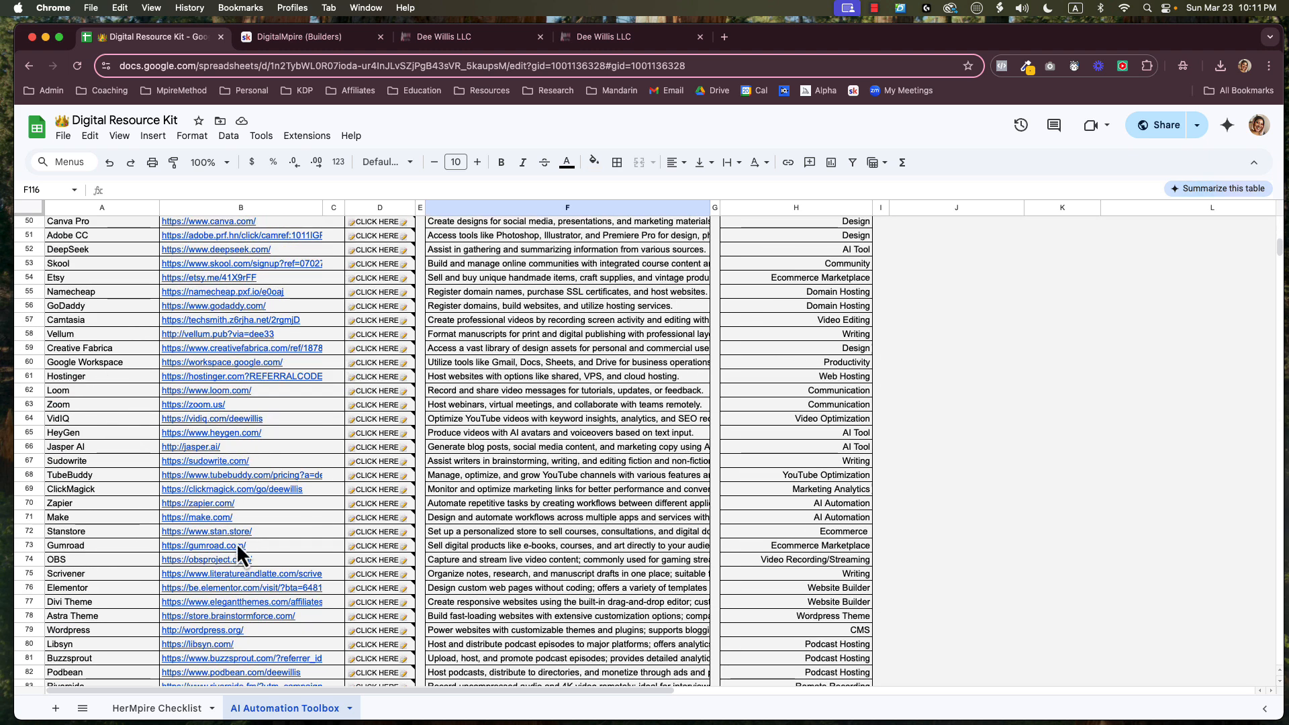
{"action": "scroll", "coordinate": [237, 548], "scroll_direction": "down", "scroll_amount": 6}
{"action": "scroll", "coordinate": [236, 542], "scroll_direction": "down", "scroll_amount": 8}
{"action": "scroll", "coordinate": [237, 542], "scroll_direction": "up", "scroll_amount": 20}
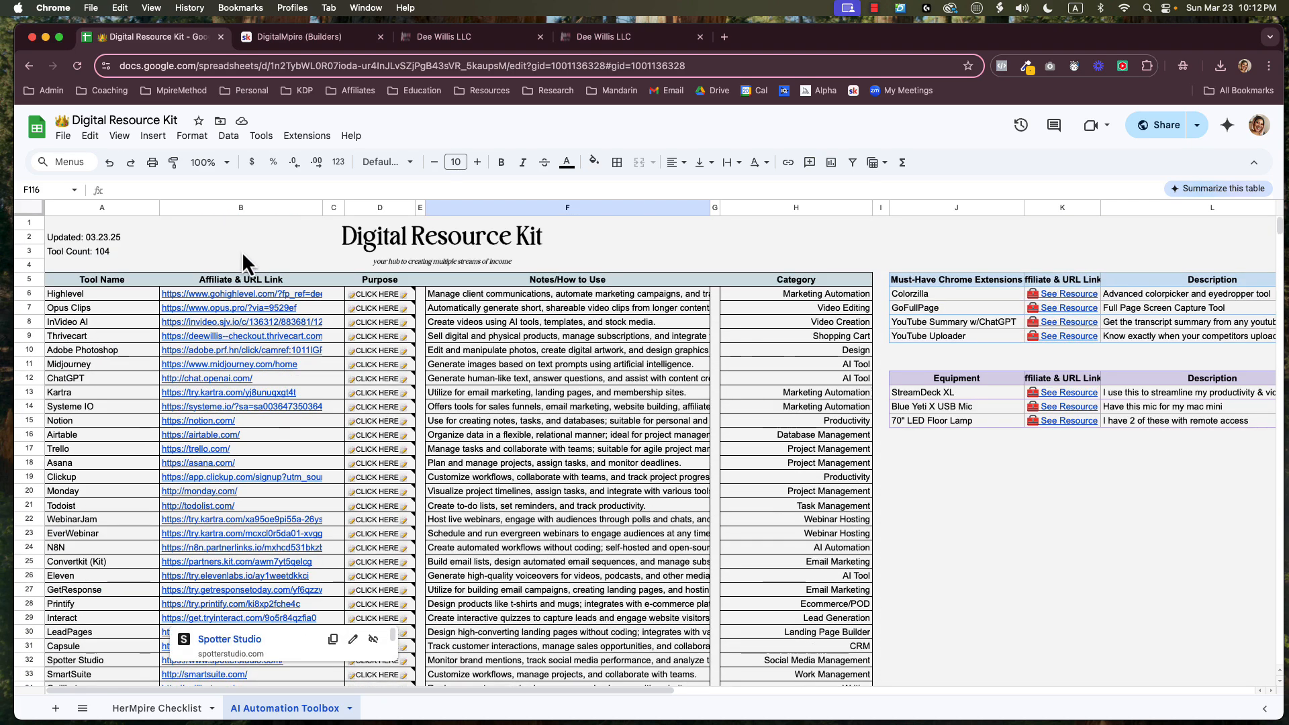
{"action": "scroll", "coordinate": [229, 426], "scroll_direction": "down", "scroll_amount": 8}
{"action": "scroll", "coordinate": [230, 426], "scroll_direction": "up", "scroll_amount": 8}
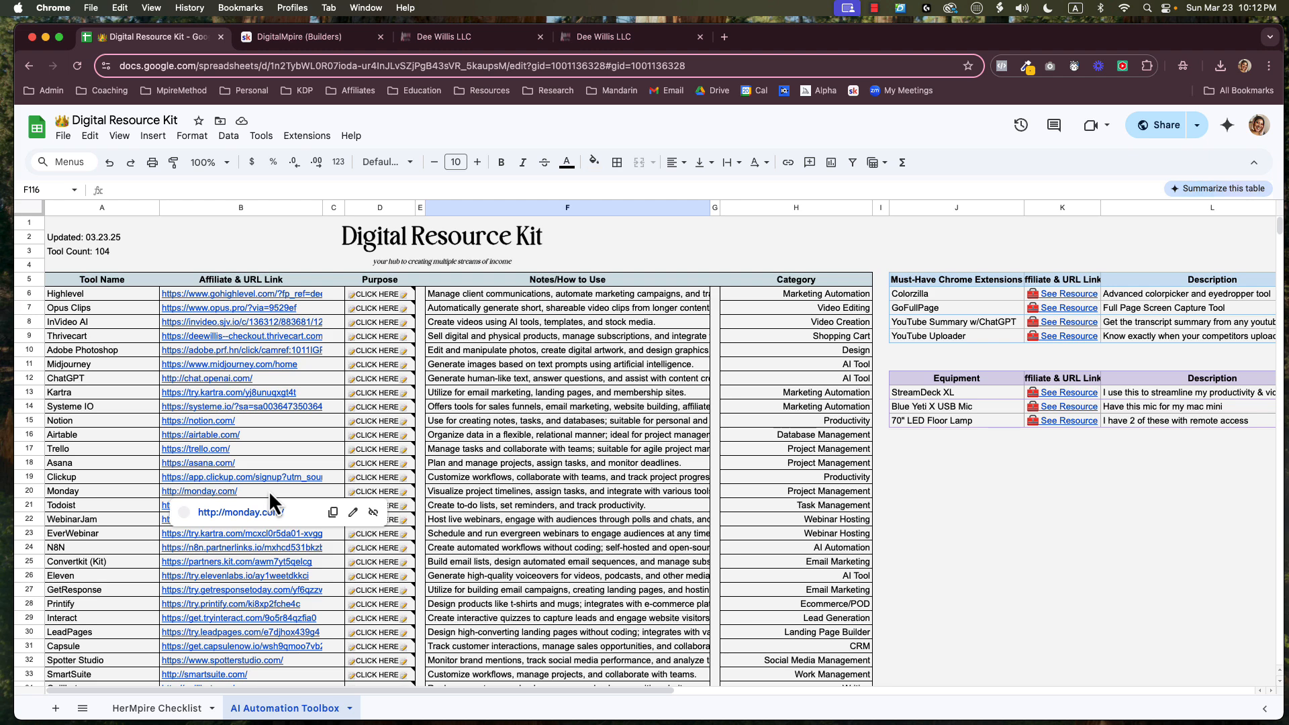
{"action": "mouse_move", "coordinate": [273, 494]}
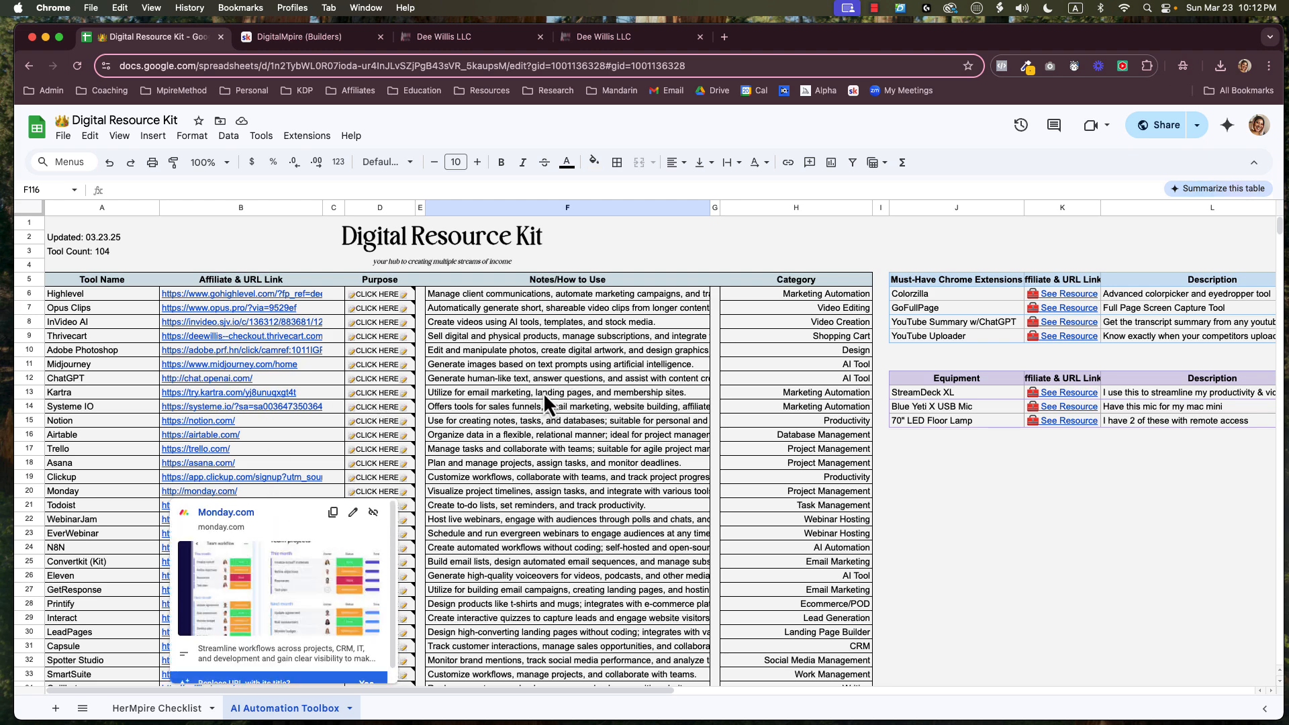
{"action": "scroll", "coordinate": [543, 394], "scroll_direction": "down", "scroll_amount": 5}
{"action": "scroll", "coordinate": [518, 442], "scroll_direction": "up", "scroll_amount": 5}
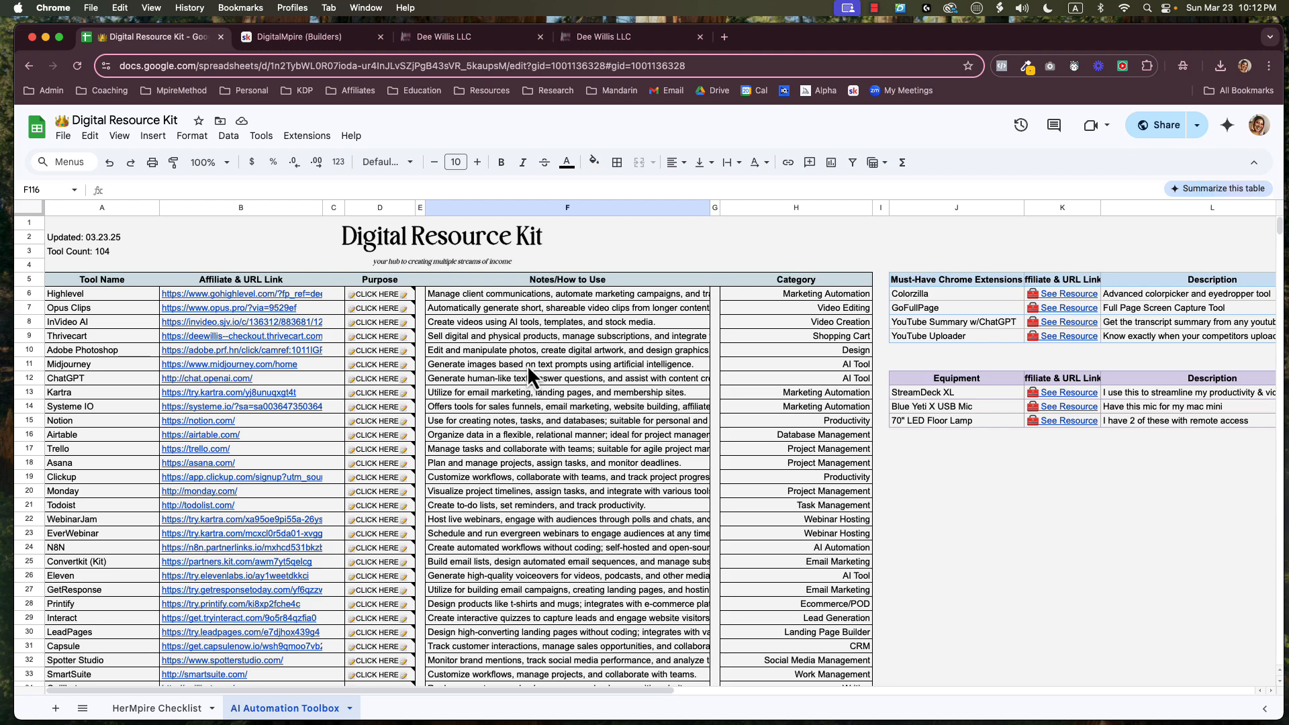
{"action": "scroll", "coordinate": [516, 409], "scroll_direction": "down", "scroll_amount": 3}
{"action": "scroll", "coordinate": [515, 409], "scroll_direction": "up", "scroll_amount": 3}
{"action": "scroll", "coordinate": [516, 409], "scroll_direction": "down", "scroll_amount": 5}
{"action": "scroll", "coordinate": [516, 409], "scroll_direction": "up", "scroll_amount": 5}
{"action": "key", "text": "super+3"}
{"action": "left_click", "coordinate": [464, 46]}
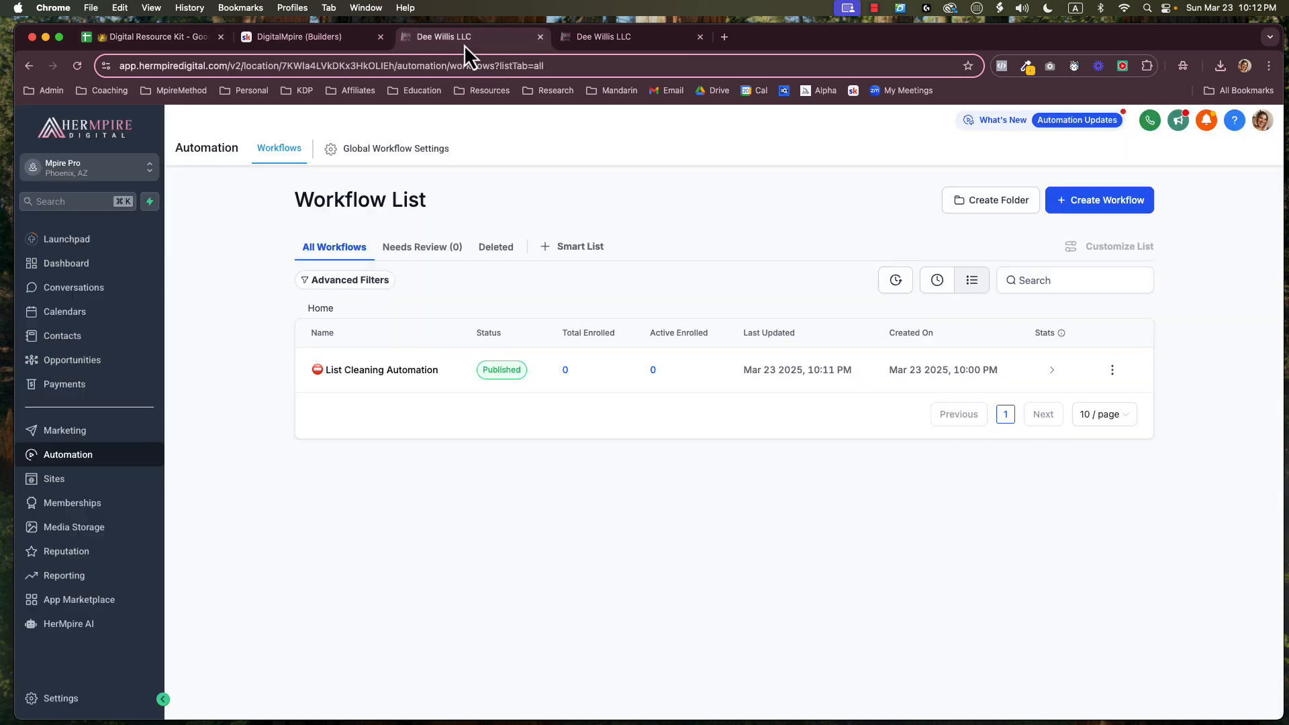